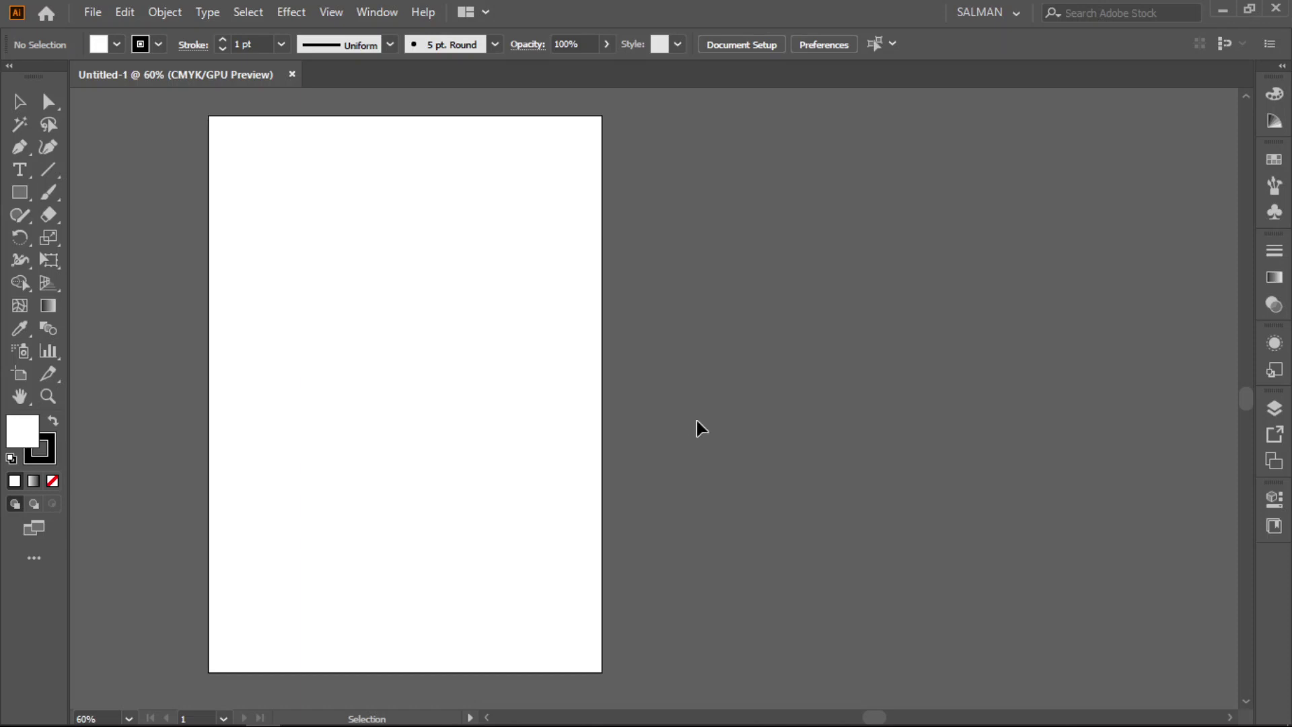
Draw a wide rectangle in the upper half of the artboard
{"action": "left_click", "coordinate": [19, 193]}
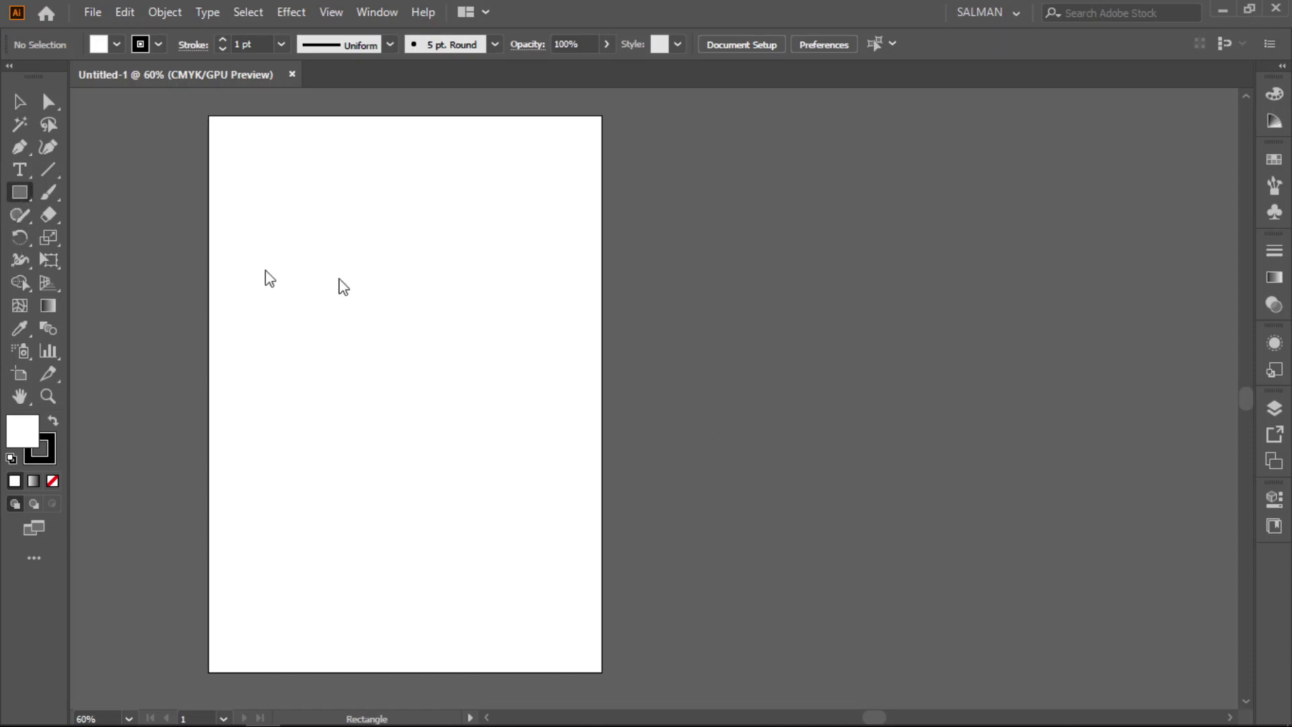
{"action": "mouse_move", "coordinate": [274, 214]}
{"action": "left_mouse_down"}
{"action": "mouse_move", "coordinate": [390, 326]}
{"action": "mouse_move", "coordinate": [535, 370]}
{"action": "left_mouse_up"}
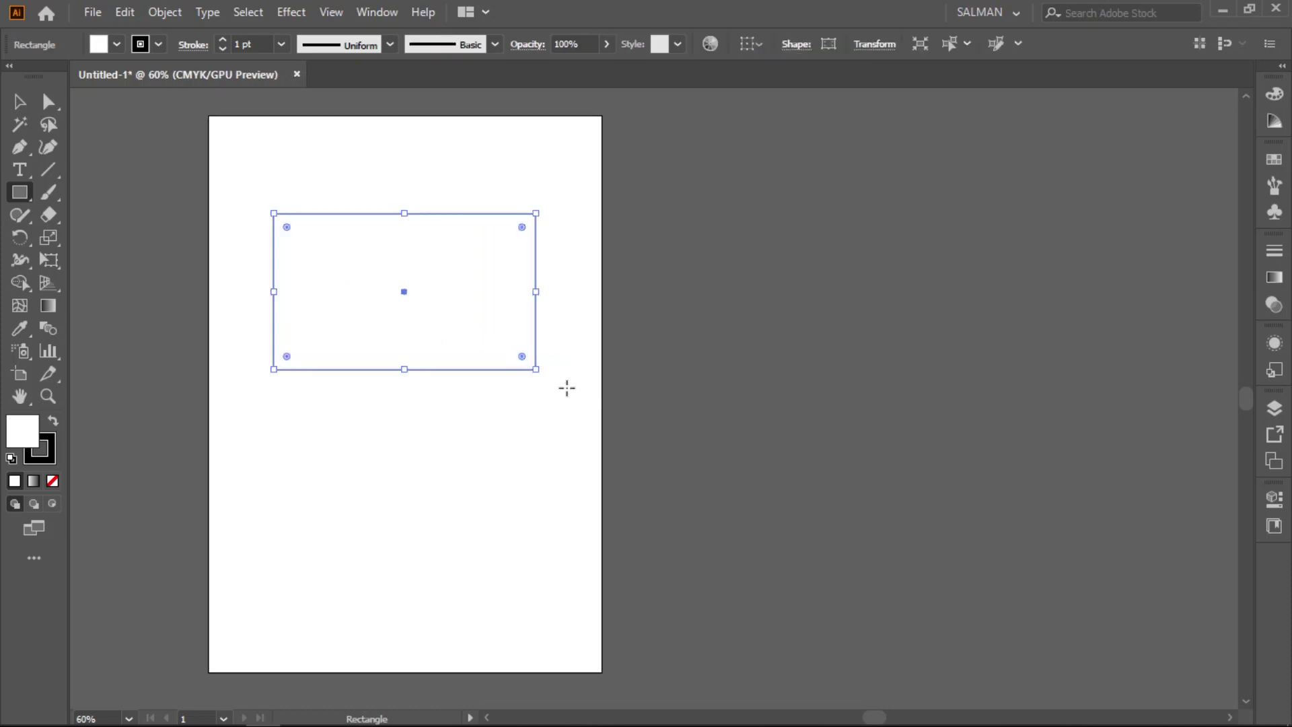
Detach the Color panel from the dock and float it beside the artboard
{"action": "left_click", "coordinate": [1281, 67]}
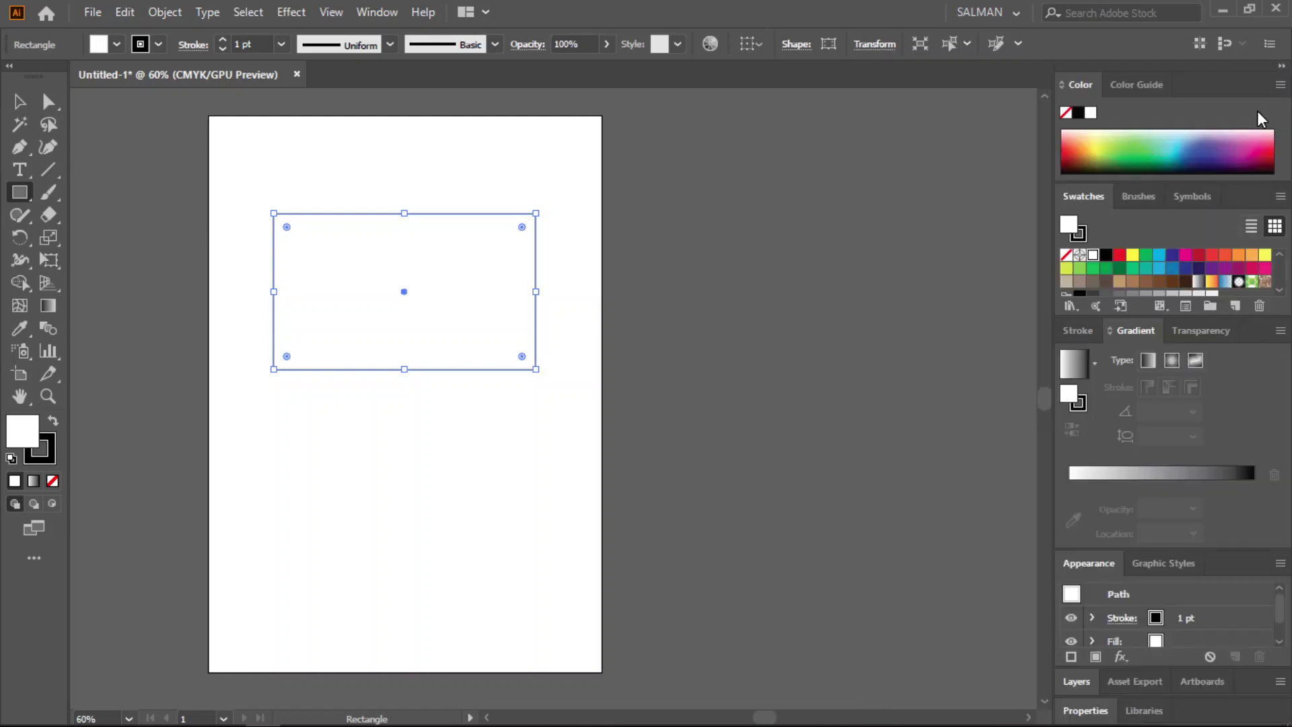
{"action": "left_click", "coordinate": [1282, 67]}
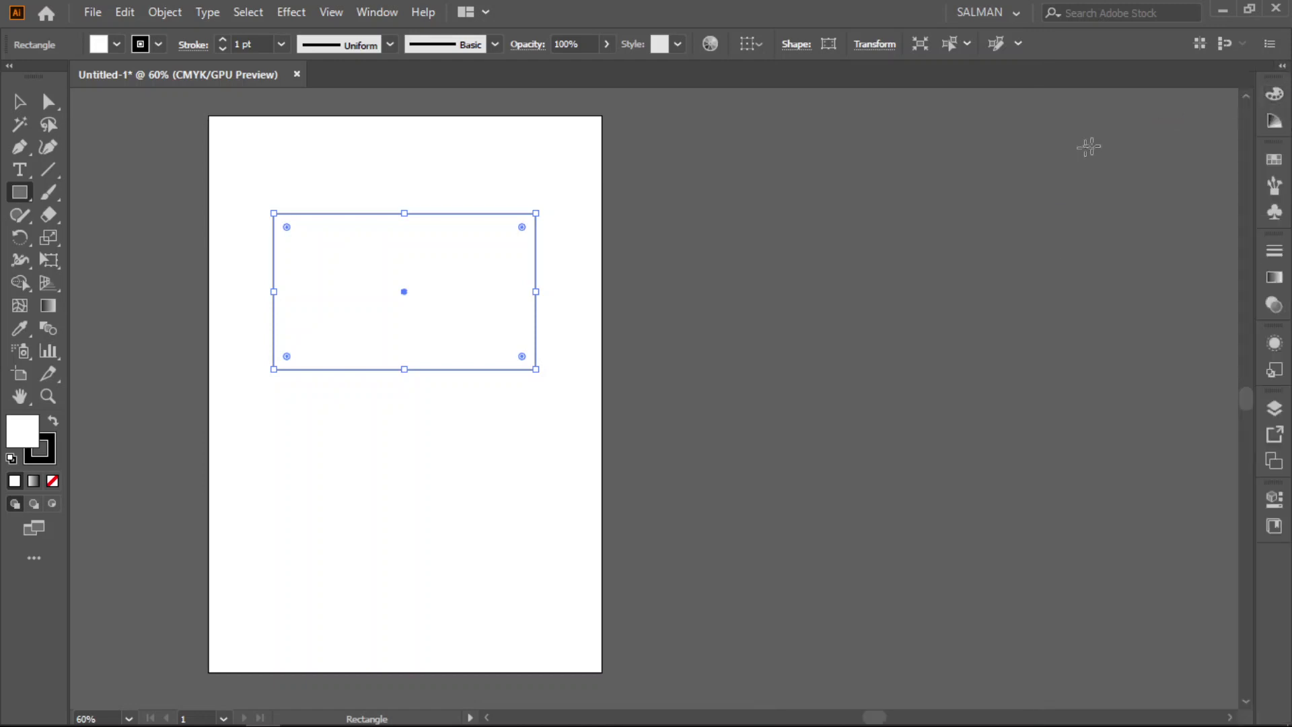
{"action": "left_click", "coordinate": [1276, 98]}
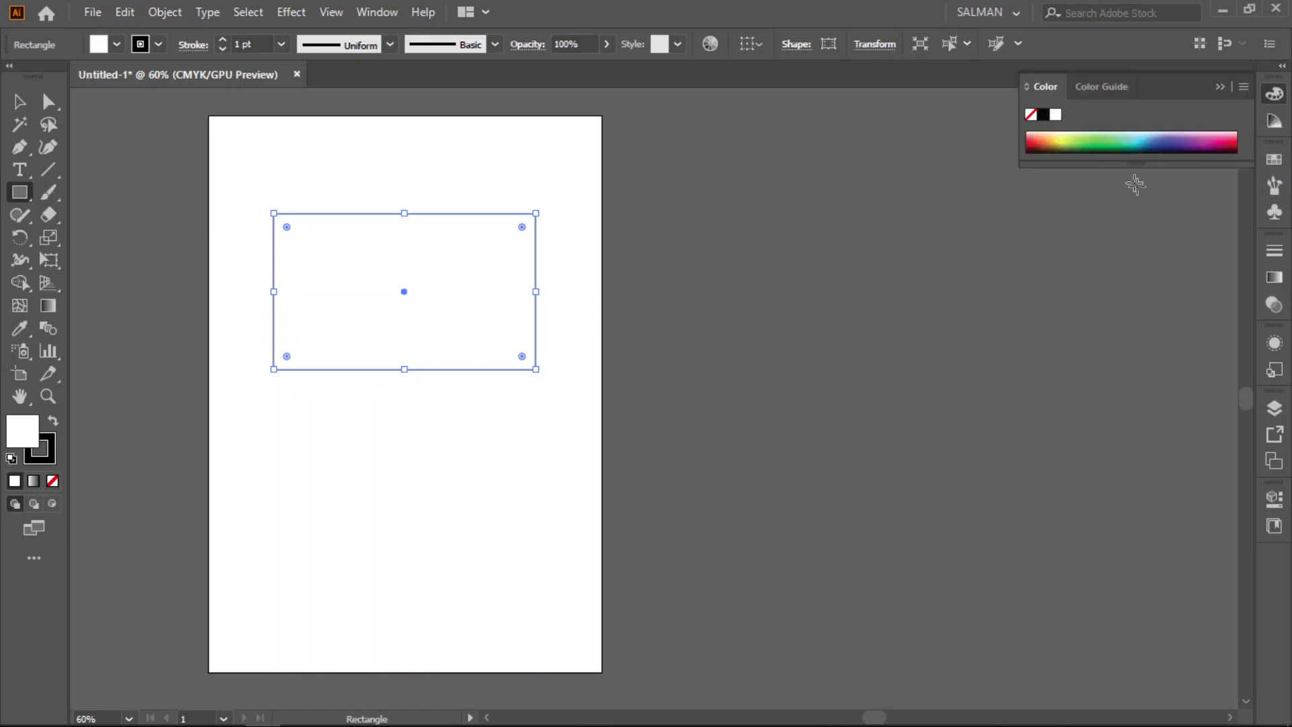
{"action": "left_click_drag", "start_coordinate": [1034, 88], "coordinate": [817, 153]}
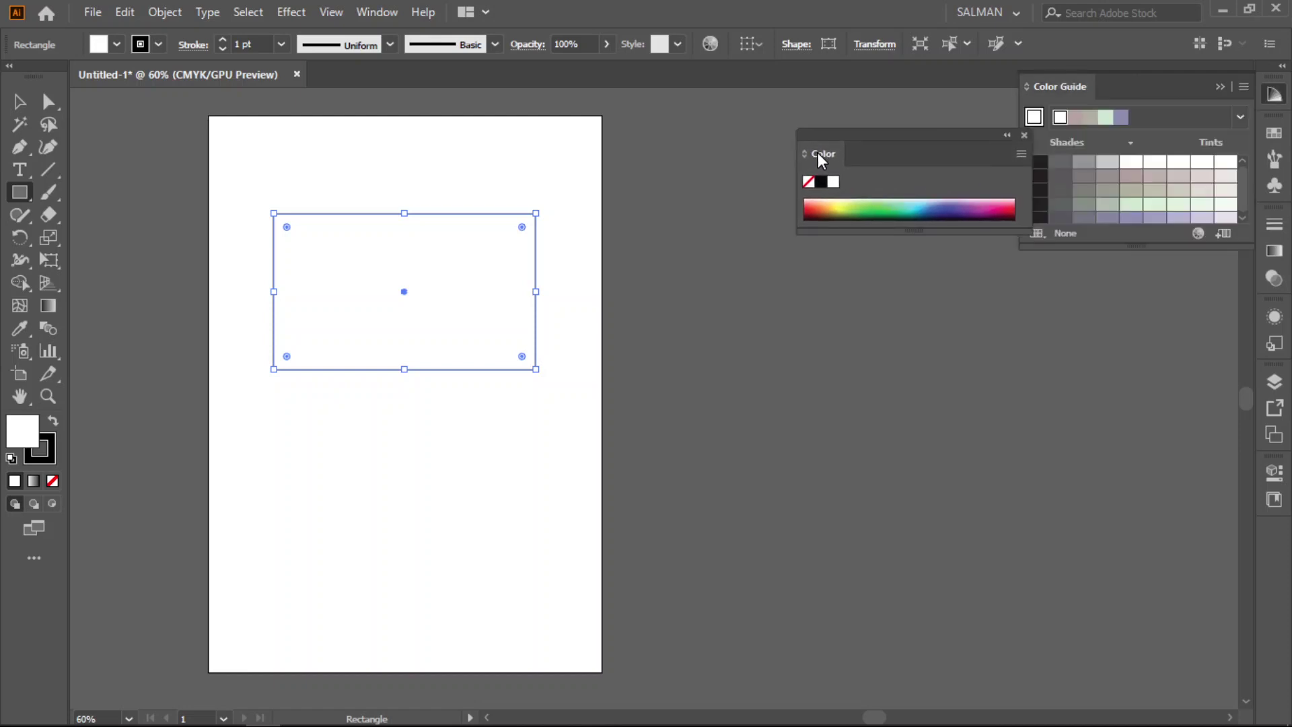
{"action": "left_click", "coordinate": [1220, 85]}
{"action": "left_click_drag", "start_coordinate": [919, 132], "coordinate": [985, 115]}
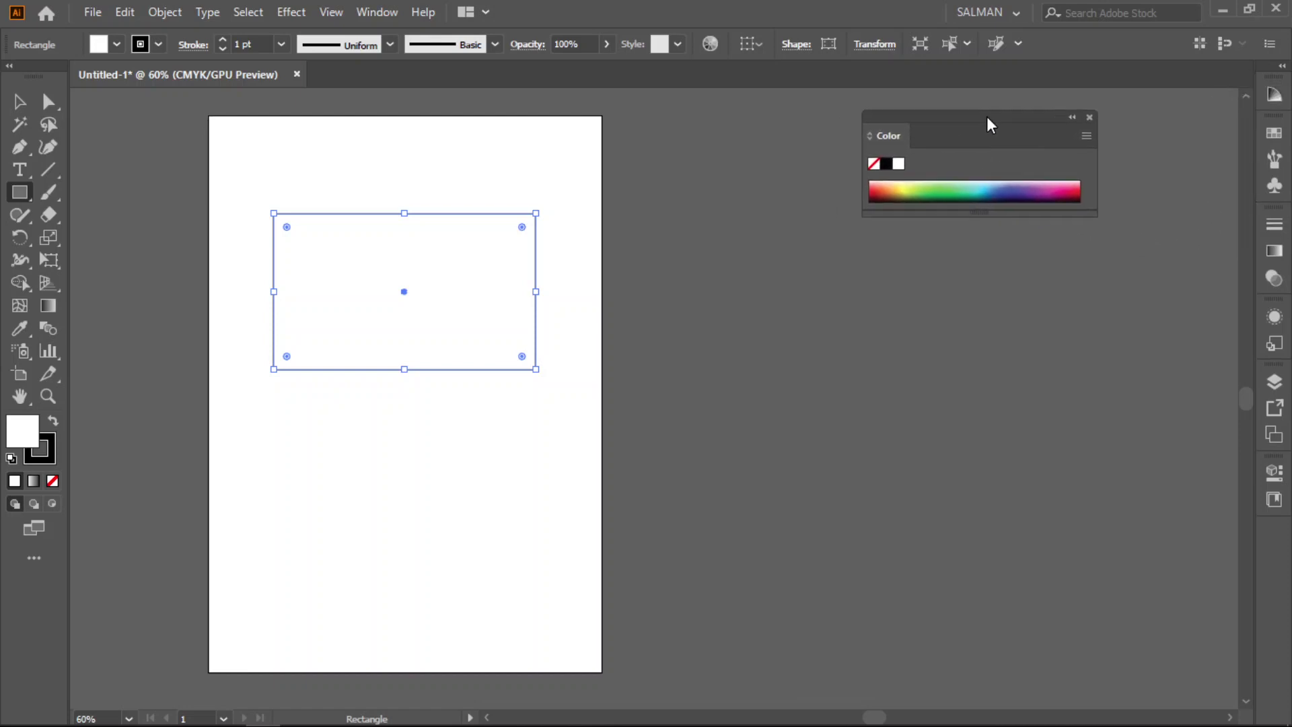
Detach the Gradient panel from its group and float it below the Color panel
{"action": "left_click", "coordinate": [1276, 254]}
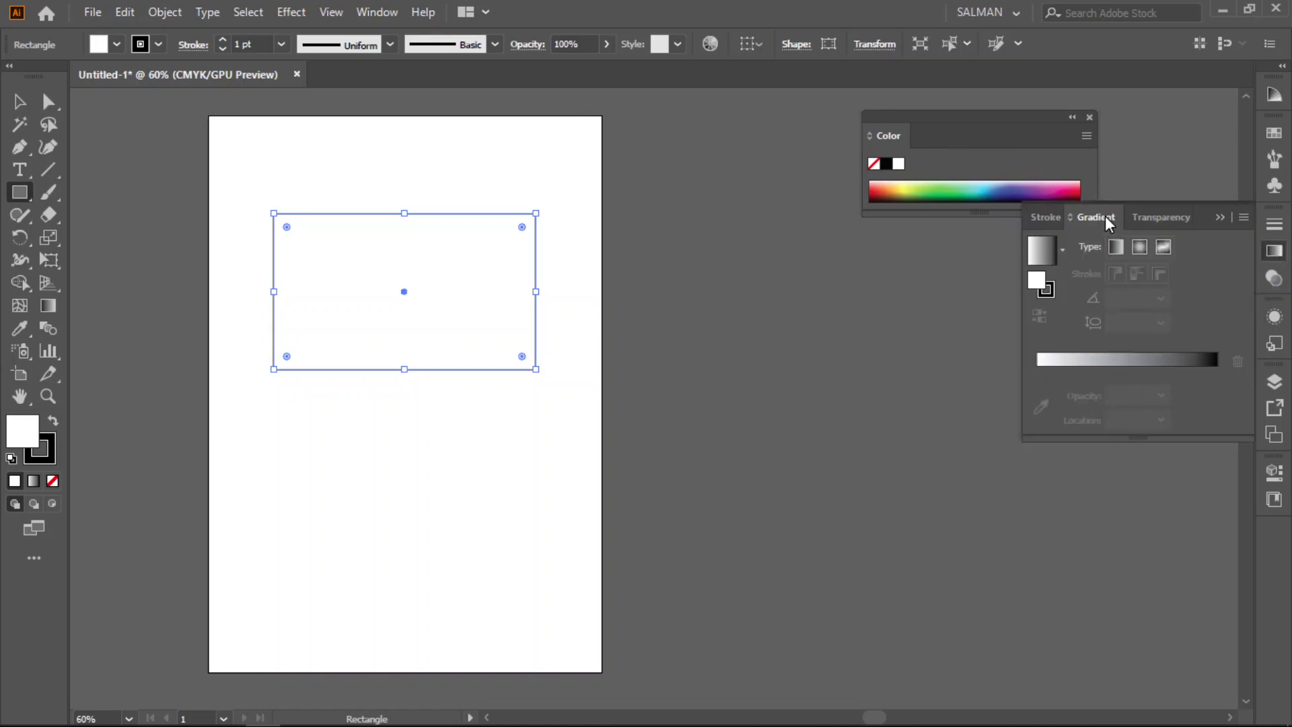
{"action": "left_click_drag", "start_coordinate": [1104, 215], "coordinate": [885, 411]}
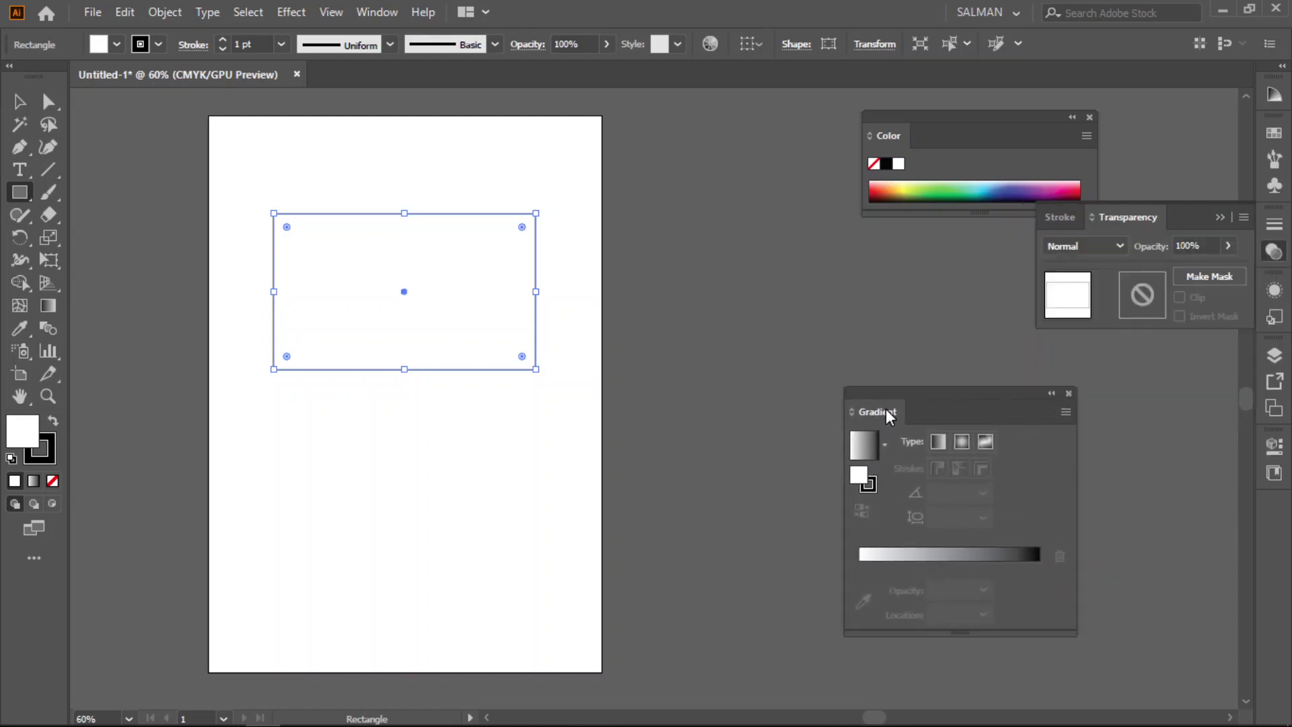
{"action": "left_click", "coordinate": [1219, 218]}
{"action": "left_click_drag", "start_coordinate": [999, 117], "coordinate": [1002, 113]}
{"action": "left_click_drag", "start_coordinate": [966, 398], "coordinate": [994, 393]}
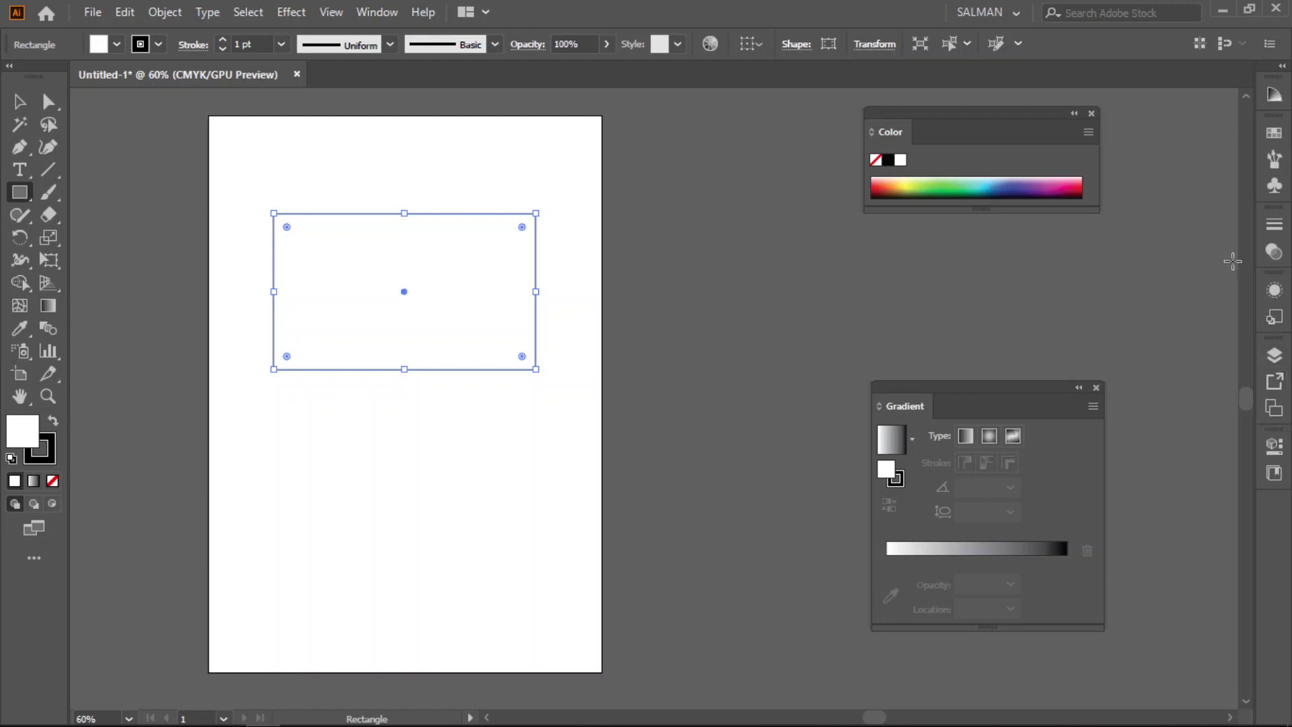
Detach the Swatches panel and float it between the Color and Gradient panels
{"action": "left_click", "coordinate": [1271, 138]}
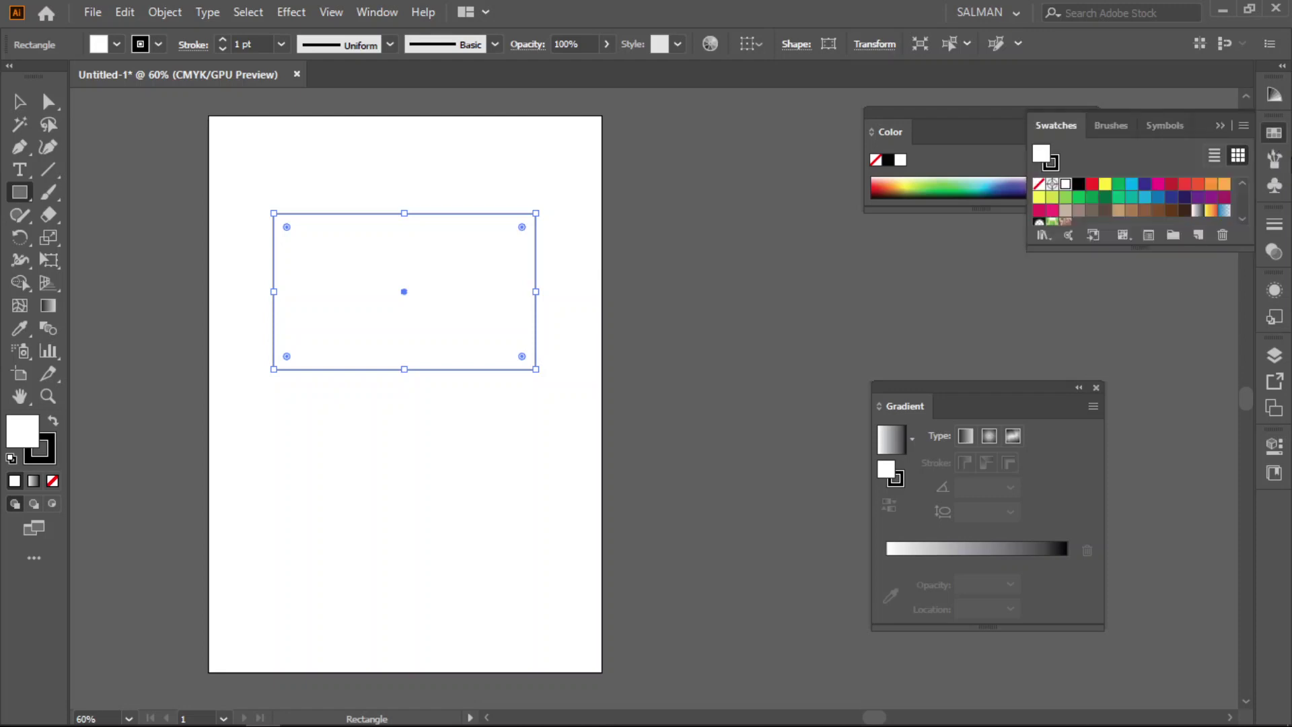
{"action": "mouse_move", "coordinate": [1059, 128]}
{"action": "left_mouse_down"}
{"action": "mouse_move", "coordinate": [1052, 202]}
{"action": "mouse_move", "coordinate": [902, 259]}
{"action": "left_mouse_up"}
{"action": "left_click", "coordinate": [1221, 127]}
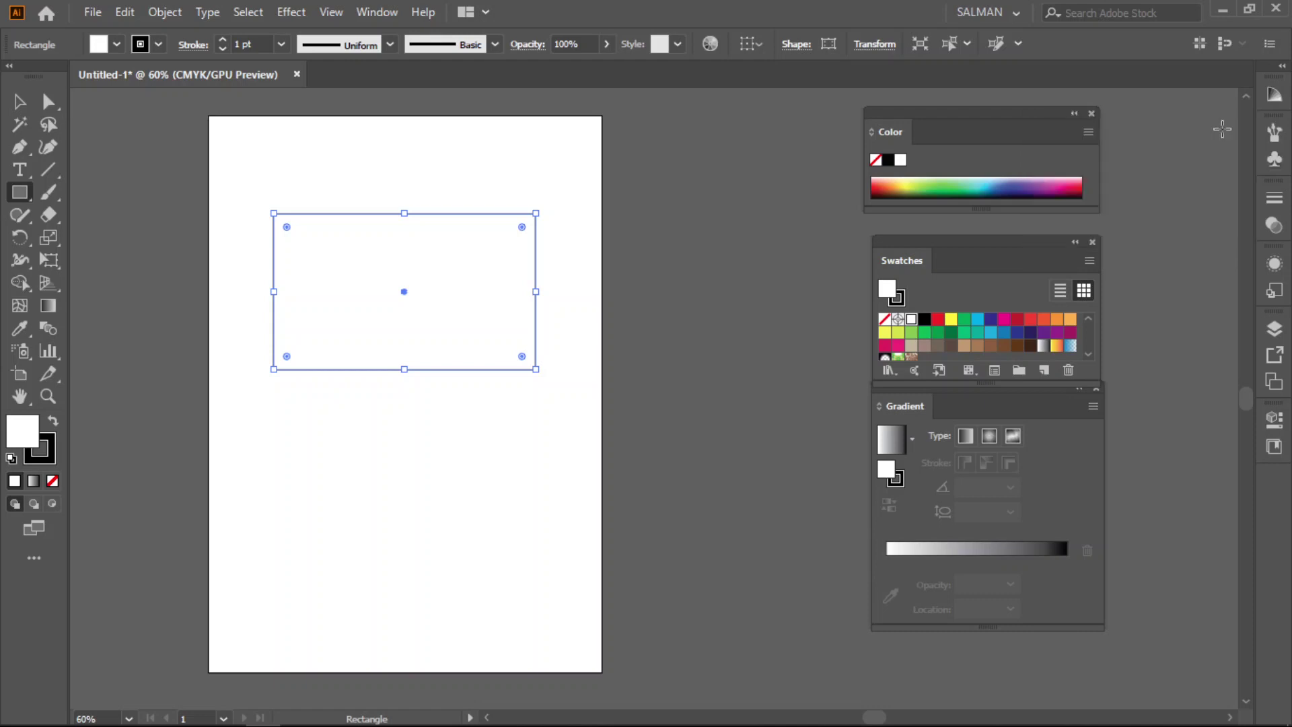
Show the Color panel's options with the CMYK sliders and move the panel higher
{"action": "left_click", "coordinate": [1086, 129]}
{"action": "left_click", "coordinate": [1146, 136]}
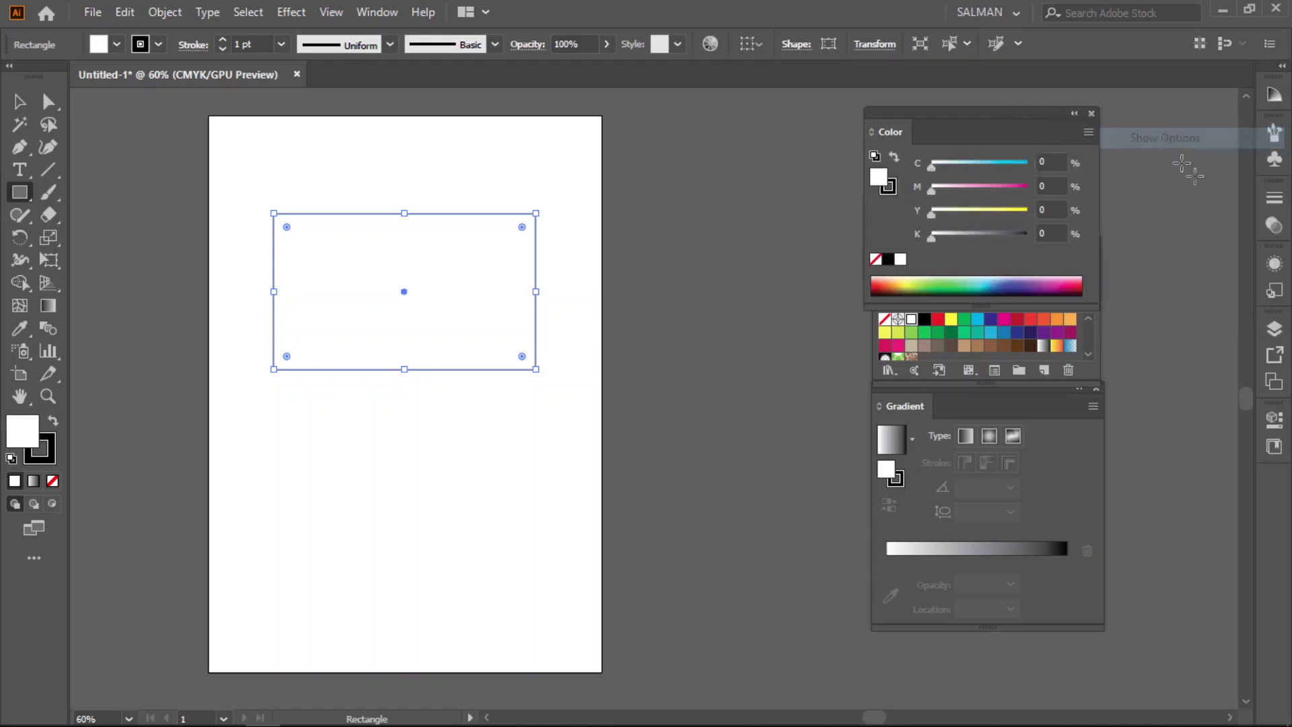
{"action": "left_click_drag", "start_coordinate": [1009, 143], "coordinate": [1016, 80]}
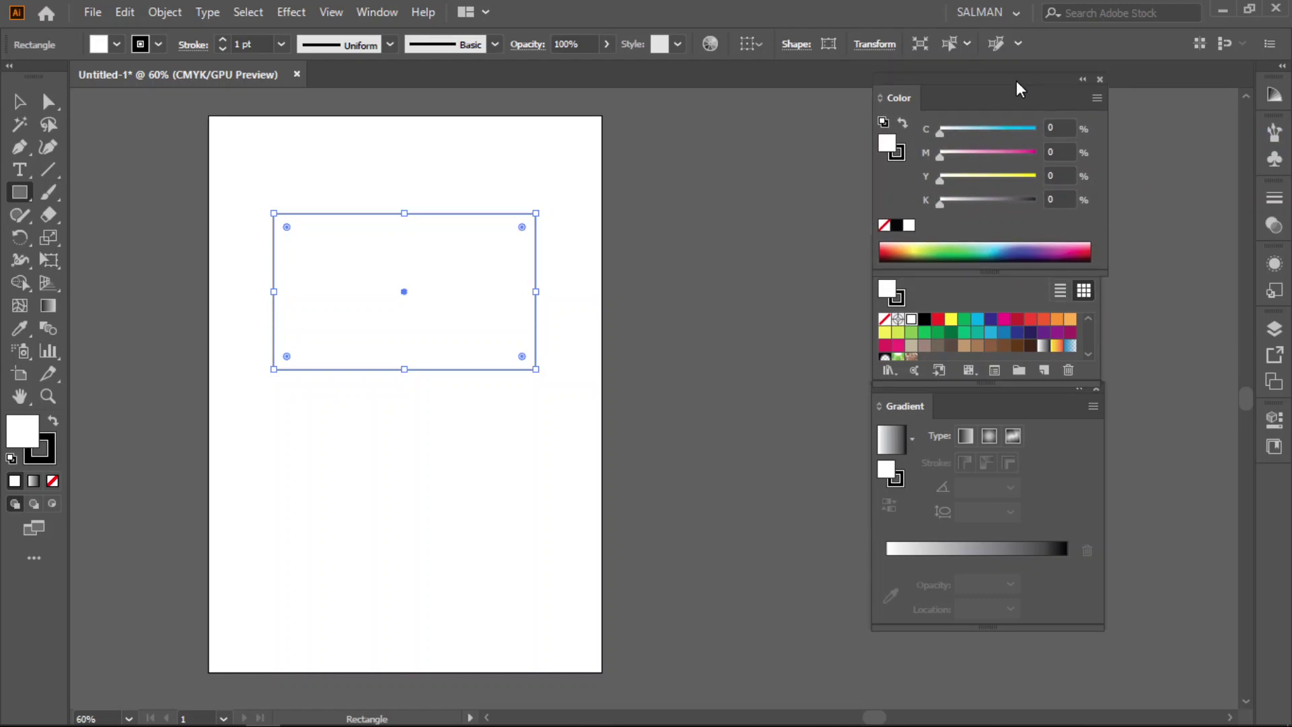
Dock the Swatches and Gradient panels beneath the Color panel and move the stacked group farther from the artboard
{"action": "left_click", "coordinate": [1013, 292]}
{"action": "left_click_drag", "start_coordinate": [995, 256], "coordinate": [1032, 294]}
{"action": "left_click_drag", "start_coordinate": [885, 404], "coordinate": [898, 498]}
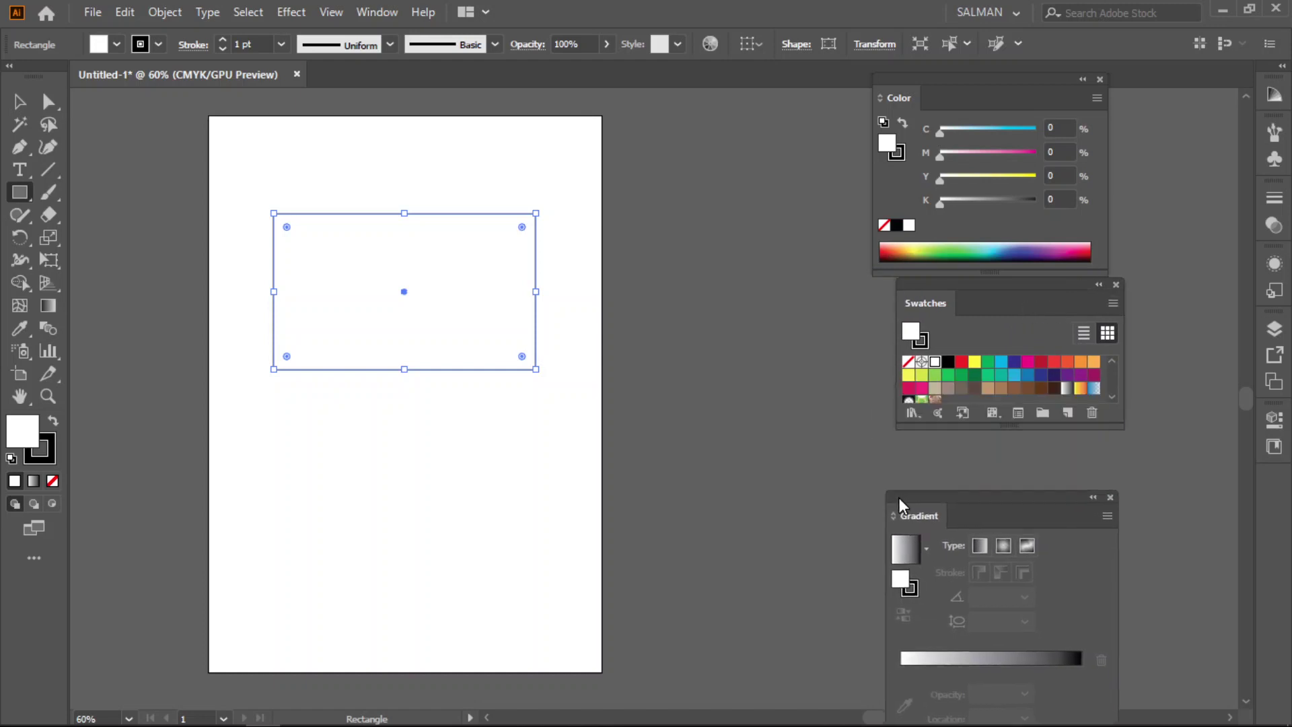
{"action": "mouse_move", "coordinate": [1004, 279]}
{"action": "left_mouse_down"}
{"action": "mouse_move", "coordinate": [985, 309]}
{"action": "mouse_move", "coordinate": [991, 283]}
{"action": "left_mouse_up"}
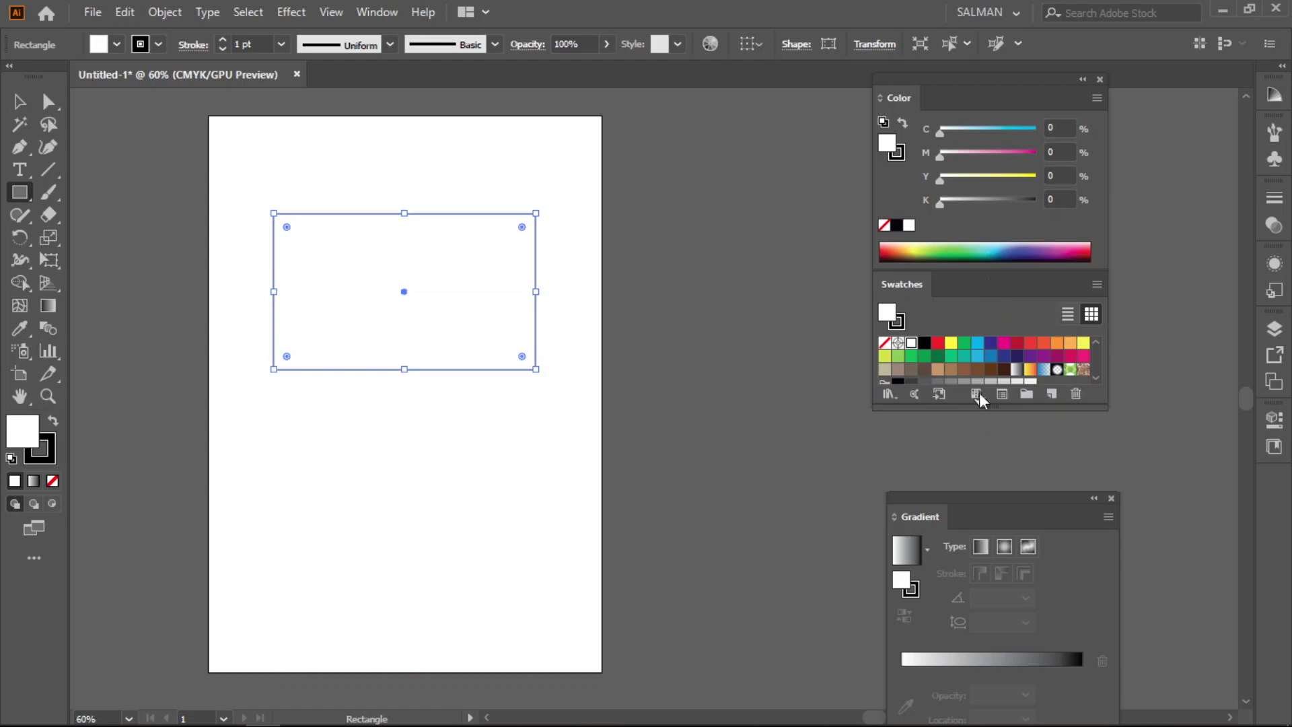
{"action": "left_click_drag", "start_coordinate": [988, 499], "coordinate": [985, 424]}
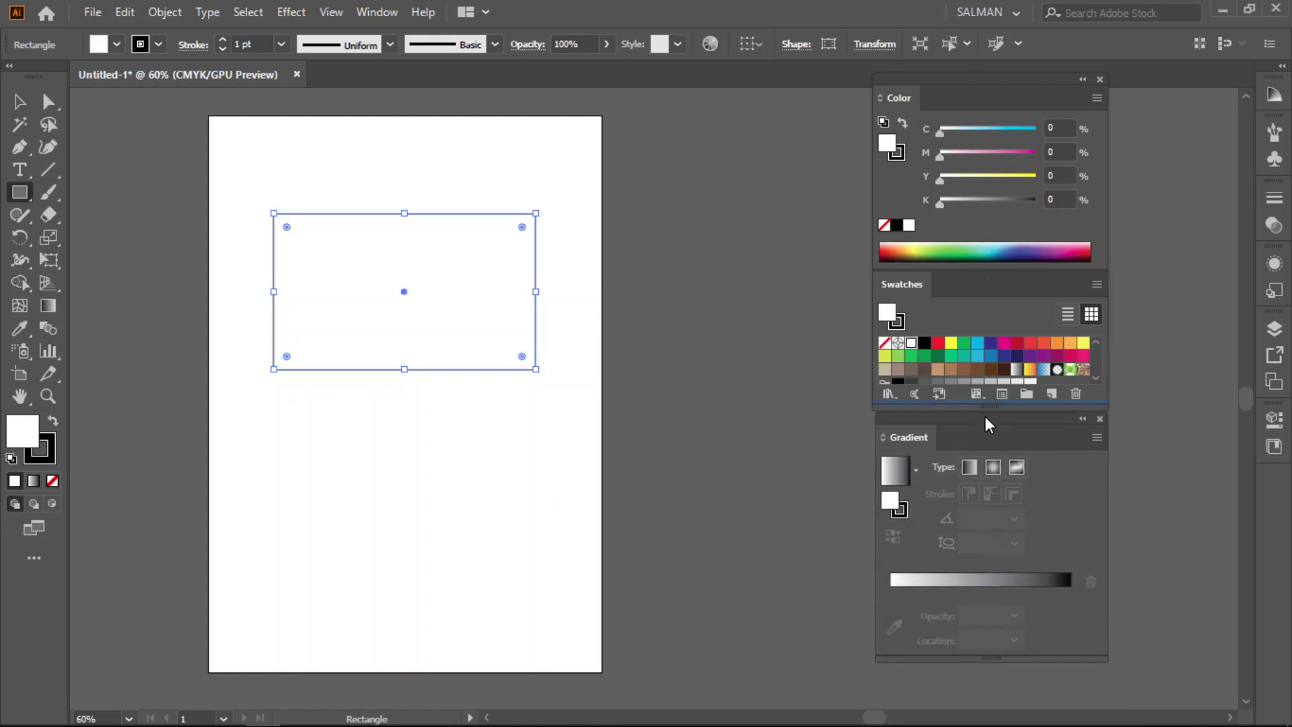
{"action": "left_click_drag", "start_coordinate": [1013, 80], "coordinate": [1094, 101]}
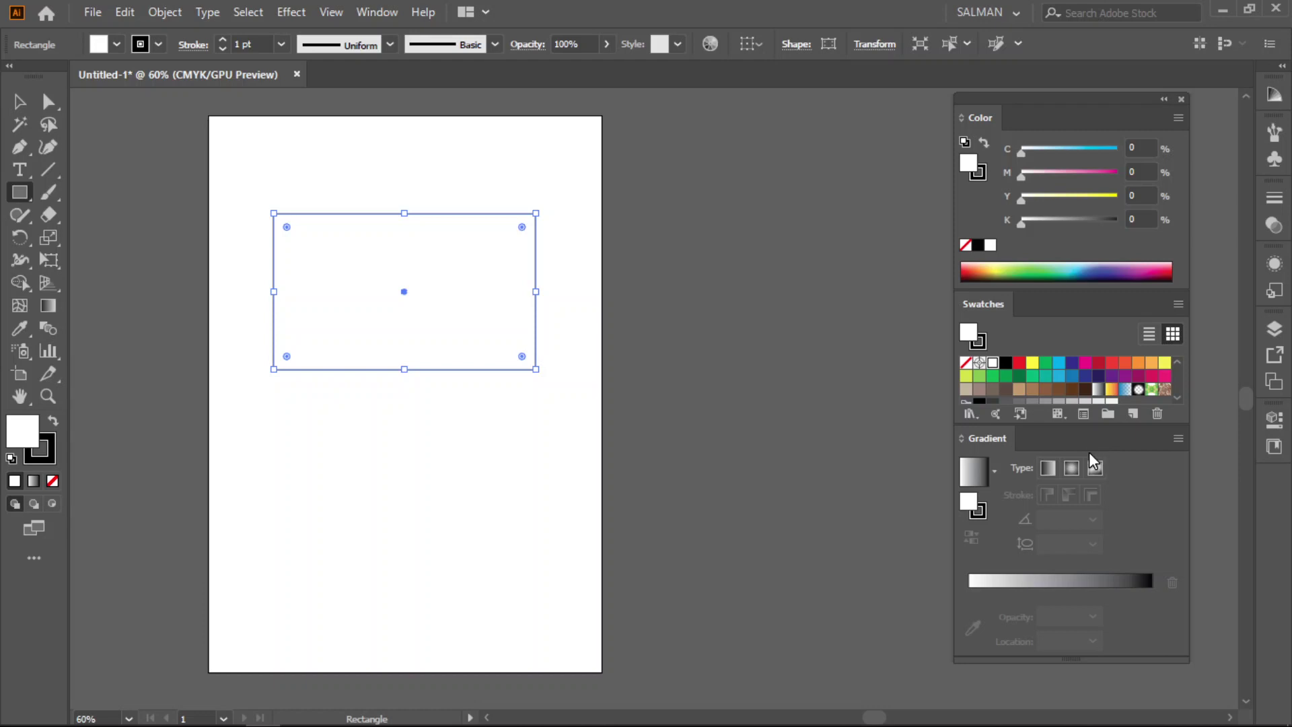
Set the rectangle's fill to bright red F72121 with the Color Picker
{"action": "key", "text": "space"}
{"action": "left_click_drag", "start_coordinate": [510, 469], "coordinate": [627, 477]}
{"action": "key", "text": "v"}
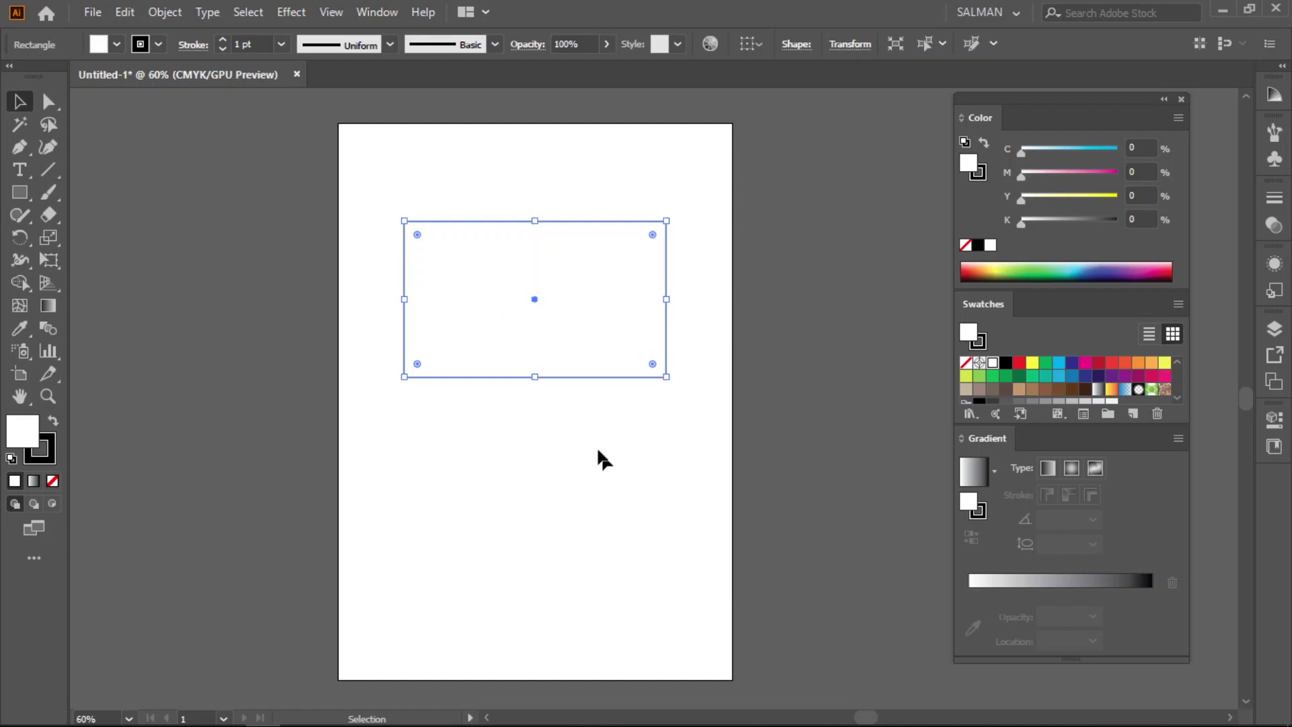
{"action": "double_click", "coordinate": [24, 432]}
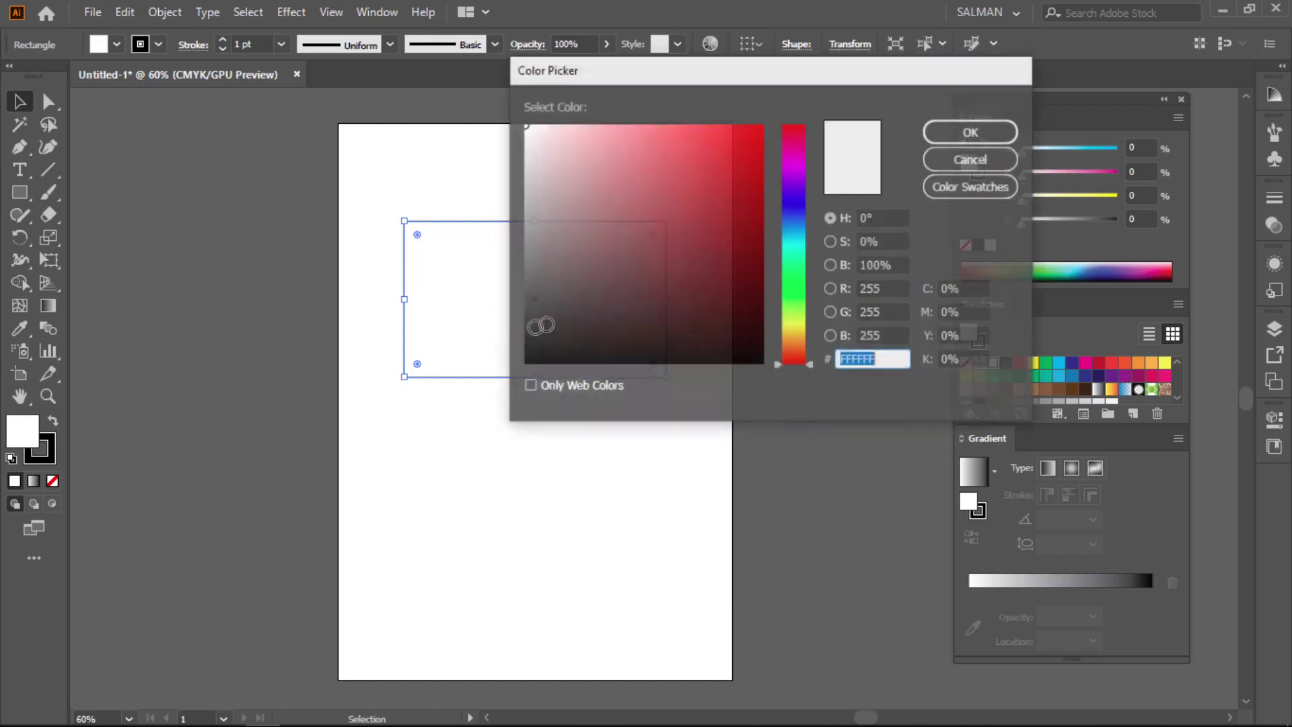
{"action": "left_click", "coordinate": [650, 136]}
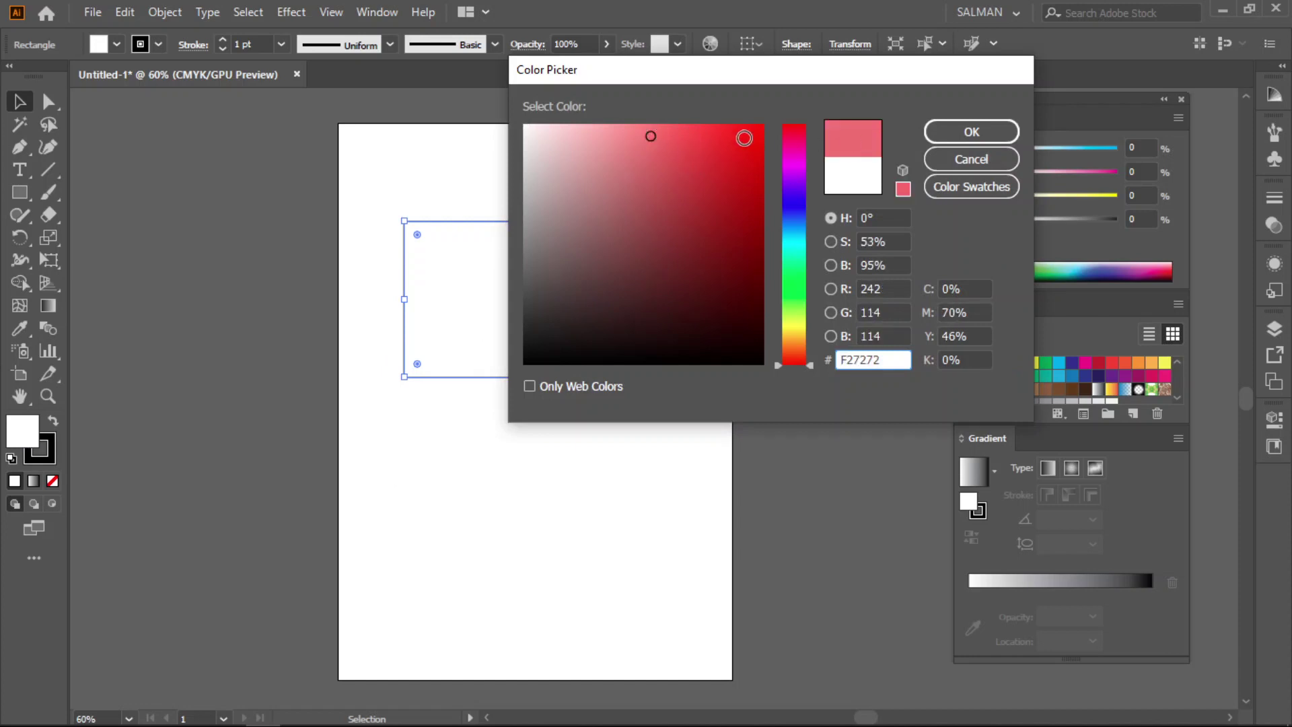
{"action": "left_click", "coordinate": [732, 131]}
{"action": "left_click", "coordinate": [972, 132]}
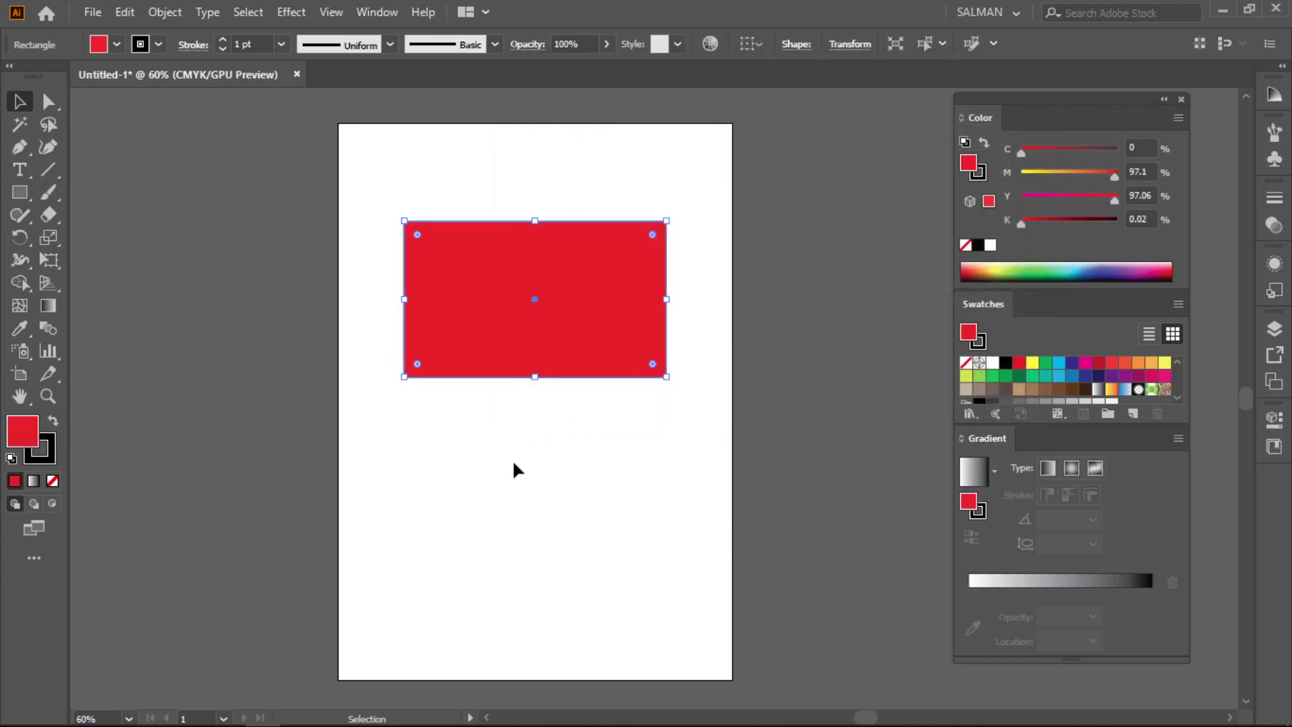
Change the rectangle's fill to green by shifting the hue and shade in the Color Picker
{"action": "double_click", "coordinate": [25, 432]}
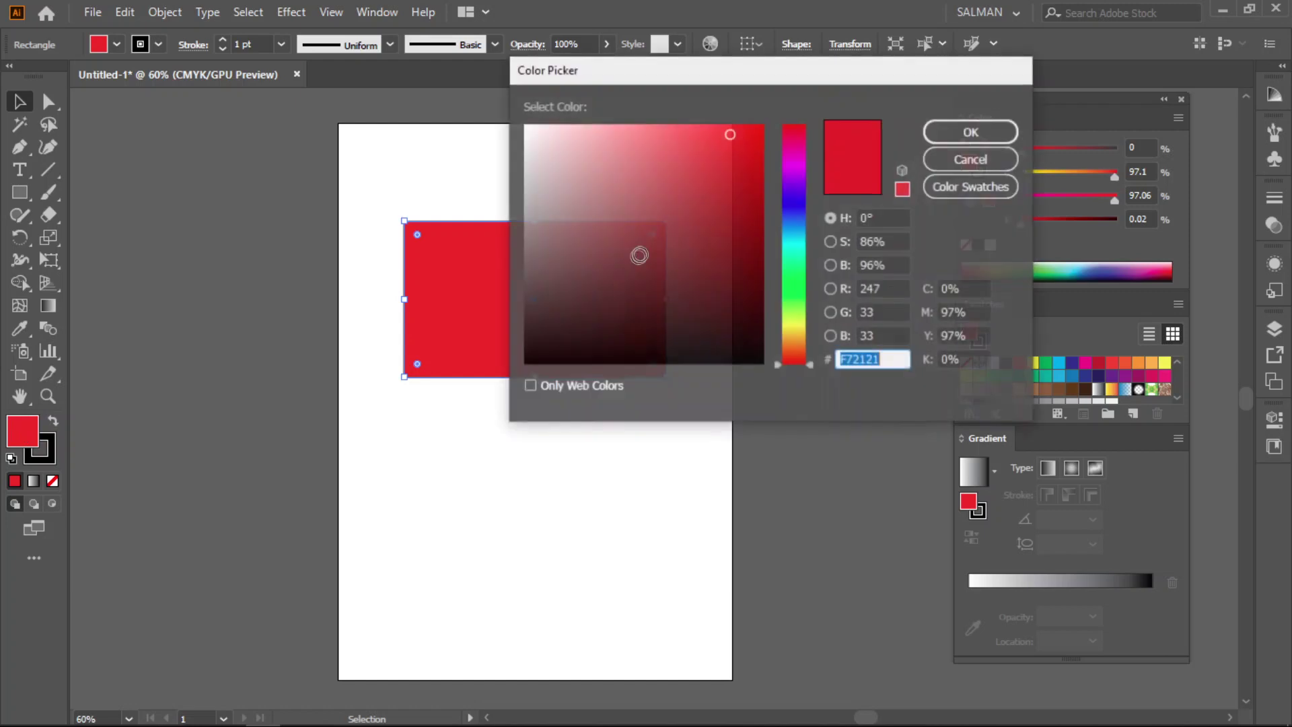
{"action": "left_click_drag", "start_coordinate": [814, 368], "coordinate": [816, 309]}
{"action": "left_click_drag", "start_coordinate": [732, 136], "coordinate": [744, 196]}
{"action": "left_click", "coordinate": [969, 132]}
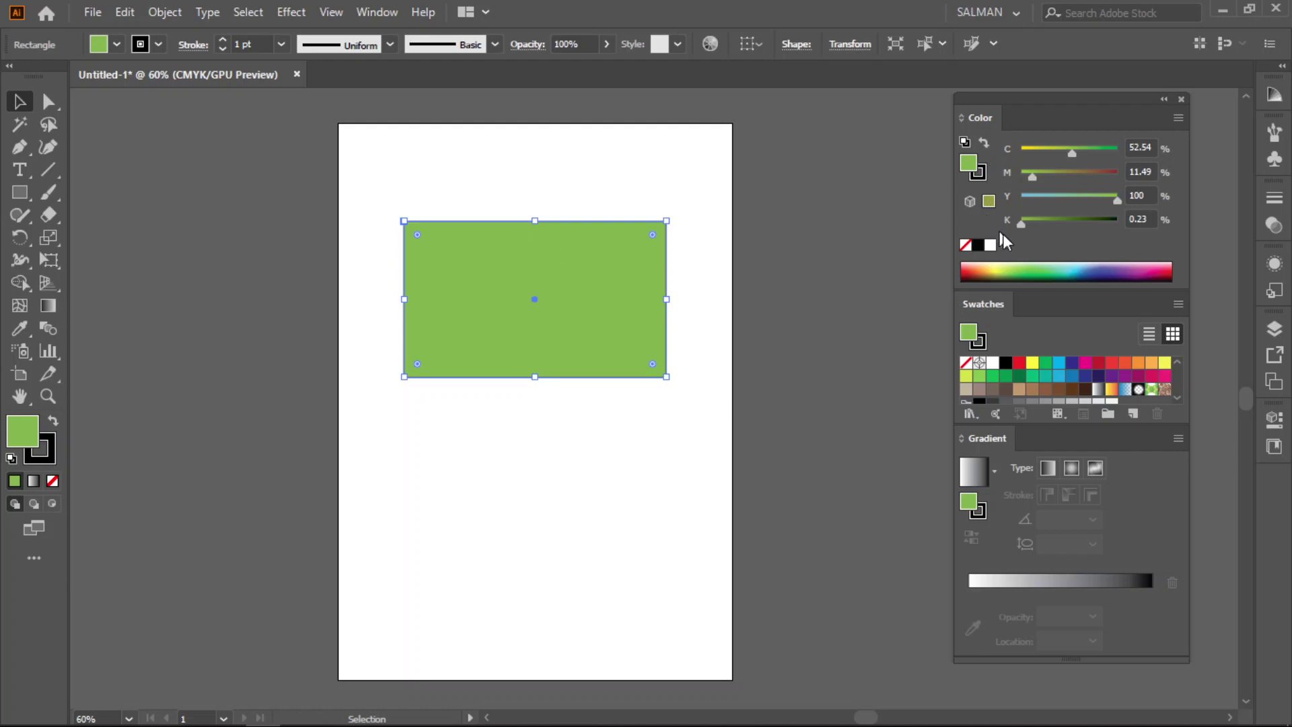
Reselect the rectangle and mix a dark brown fill of C 21, M 49, Y 41, K 66
{"action": "left_click", "coordinate": [1178, 118]}
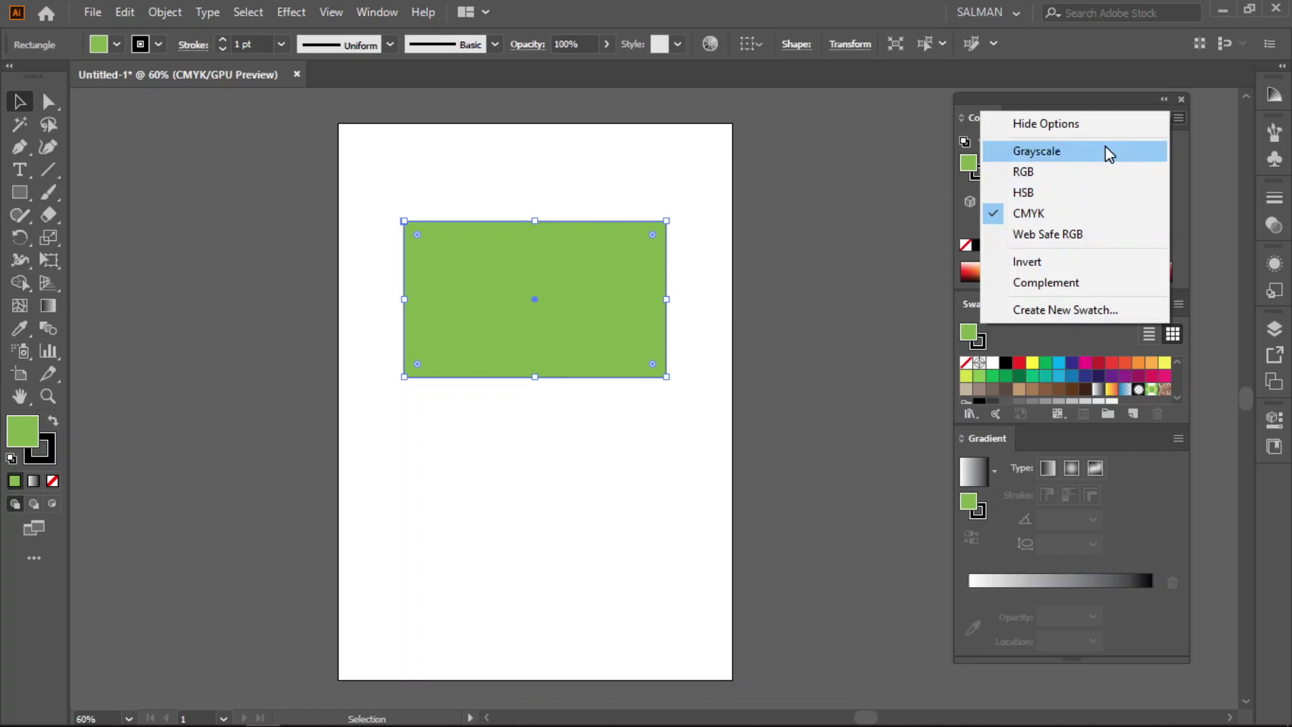
{"action": "left_click", "coordinate": [710, 175]}
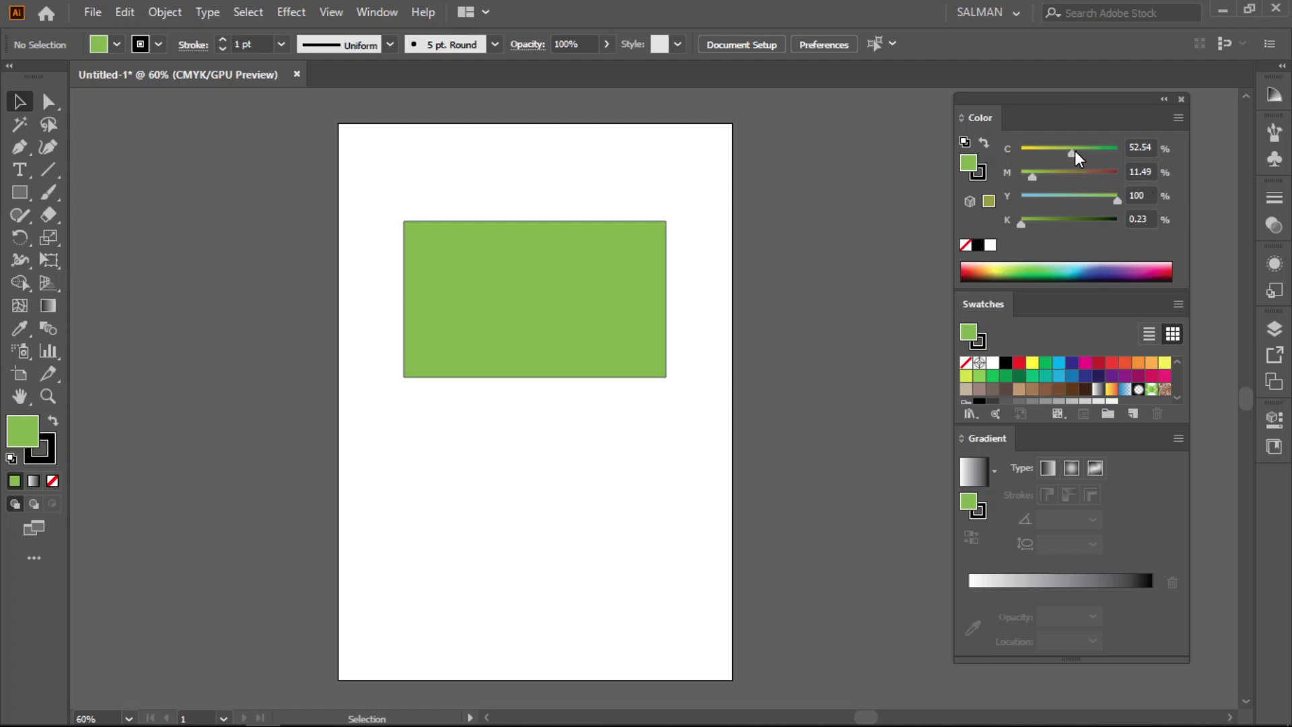
{"action": "left_click", "coordinate": [548, 292]}
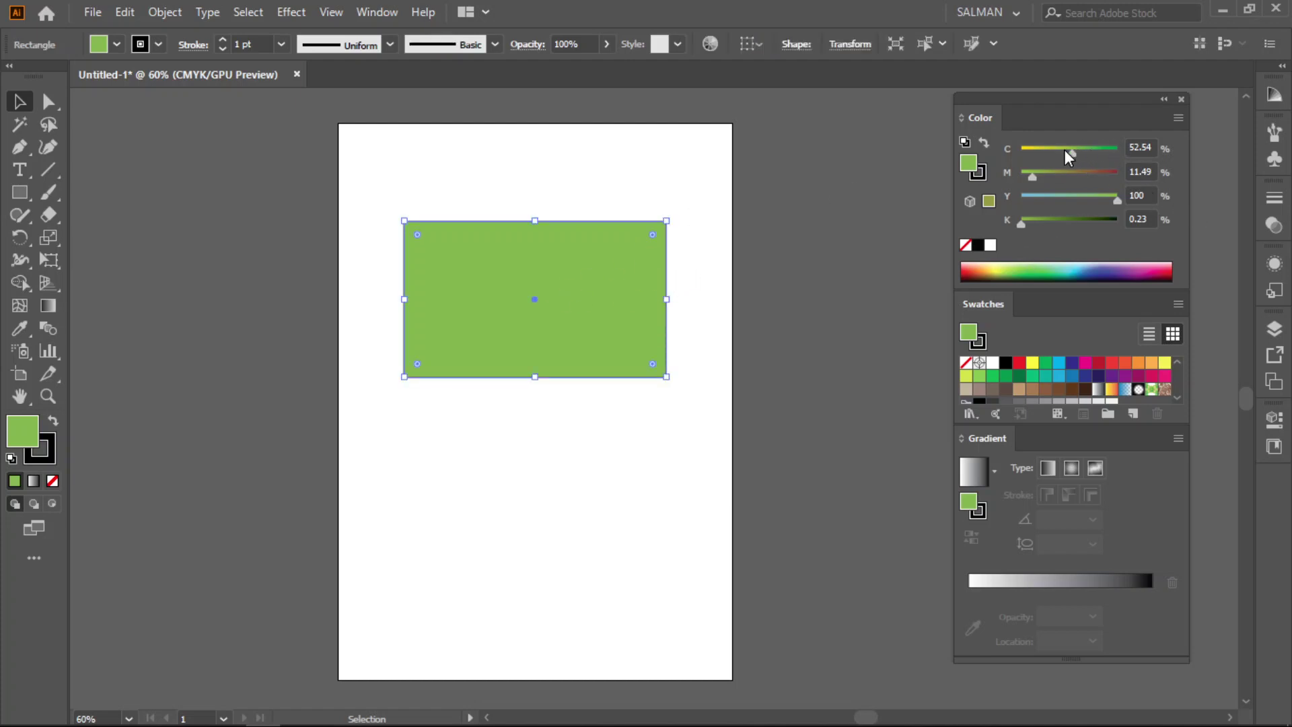
{"action": "left_click_drag", "start_coordinate": [1068, 154], "coordinate": [1087, 223]}
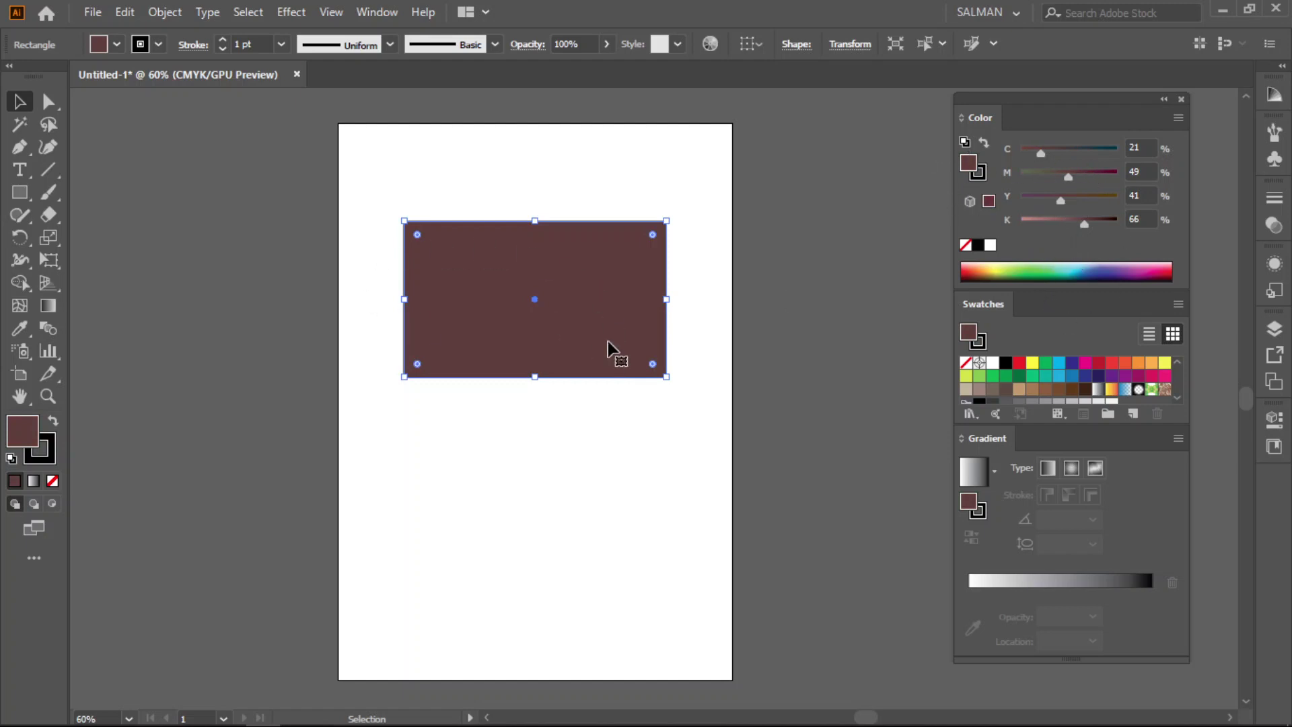
Try several swatches as the rectangle's fill, ending with yellow-green, and raise its magenta to 43%
{"action": "left_click", "coordinate": [1084, 363]}
{"action": "left_click", "coordinate": [993, 376]}
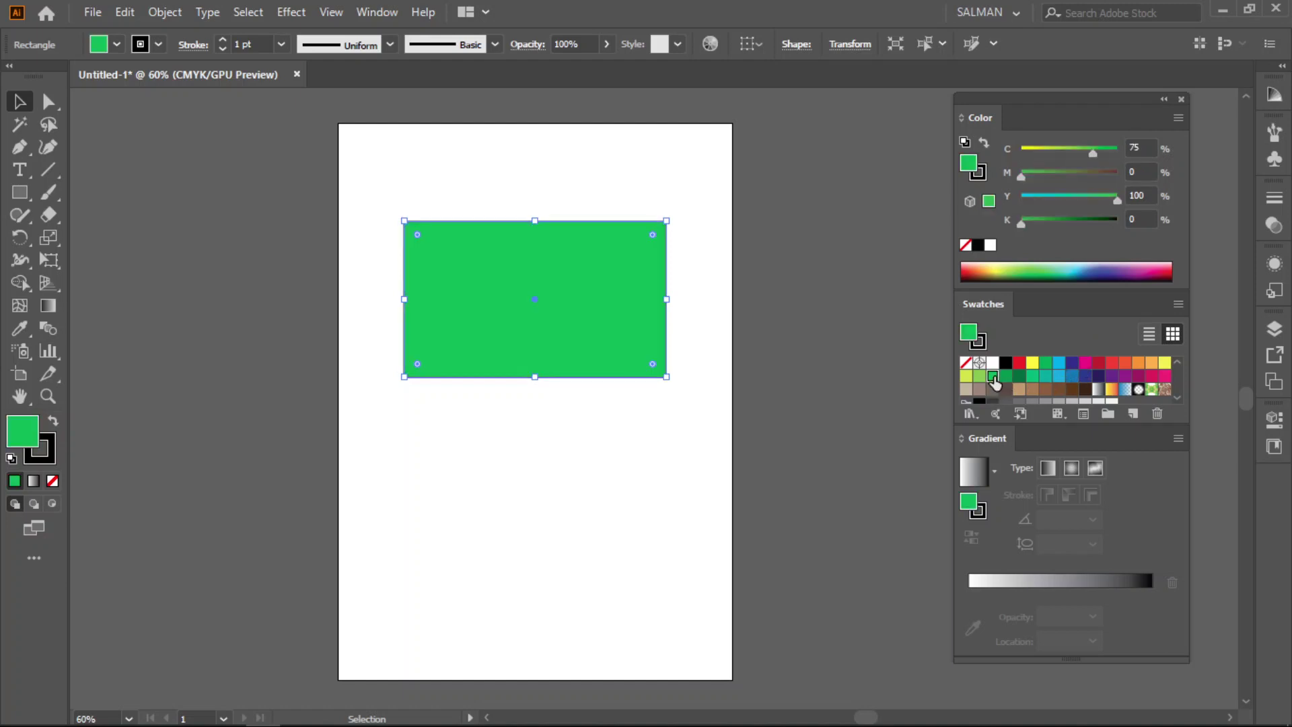
{"action": "left_click", "coordinate": [1152, 363]}
{"action": "left_click", "coordinate": [965, 375]}
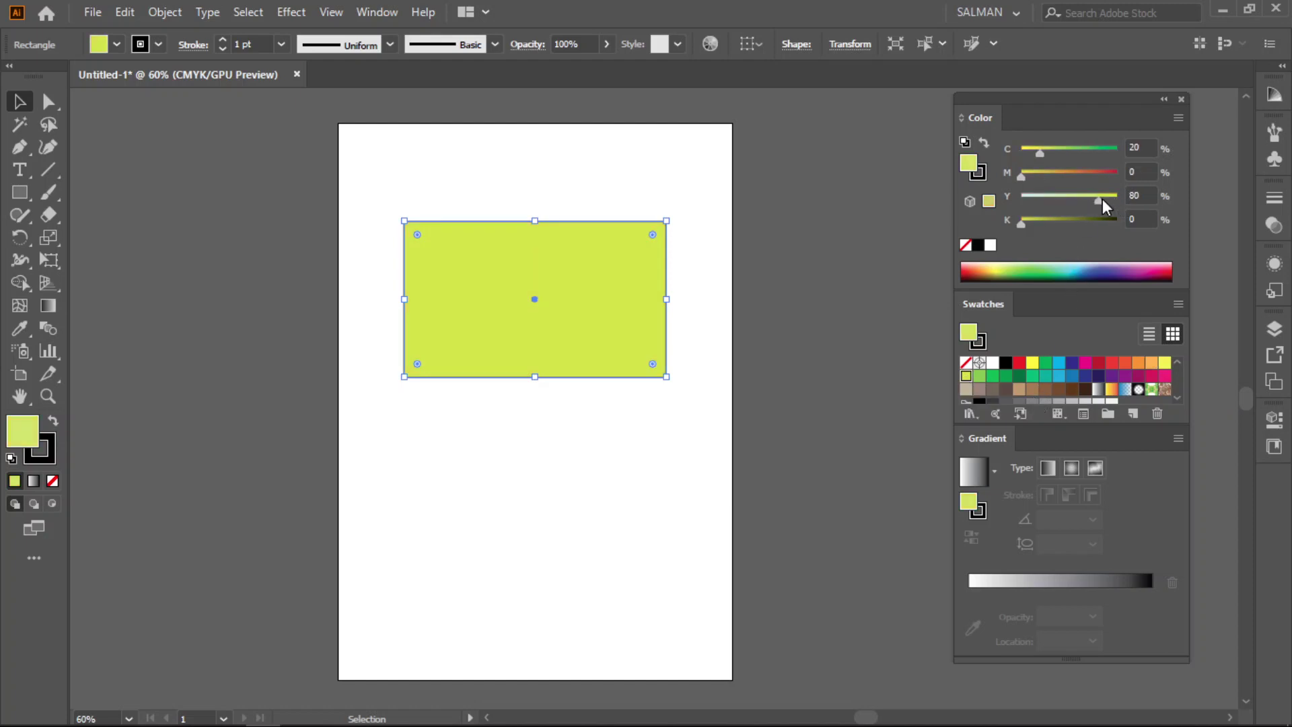
{"action": "left_click_drag", "start_coordinate": [1019, 176], "coordinate": [1060, 176]}
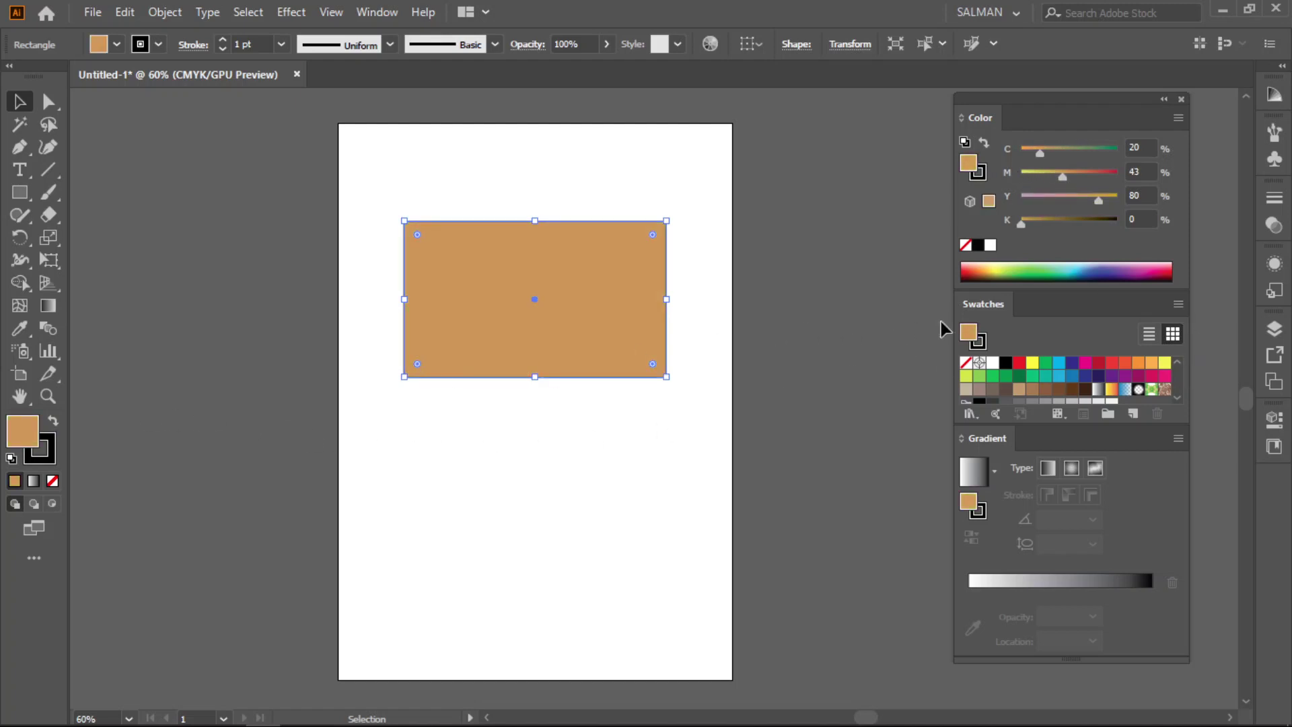
Drop red, dark red and finally the orange-red swatch (M 80, Y 95) from the Swatches panel onto the rectangle
{"action": "left_click_drag", "start_coordinate": [1023, 366], "coordinate": [571, 289]}
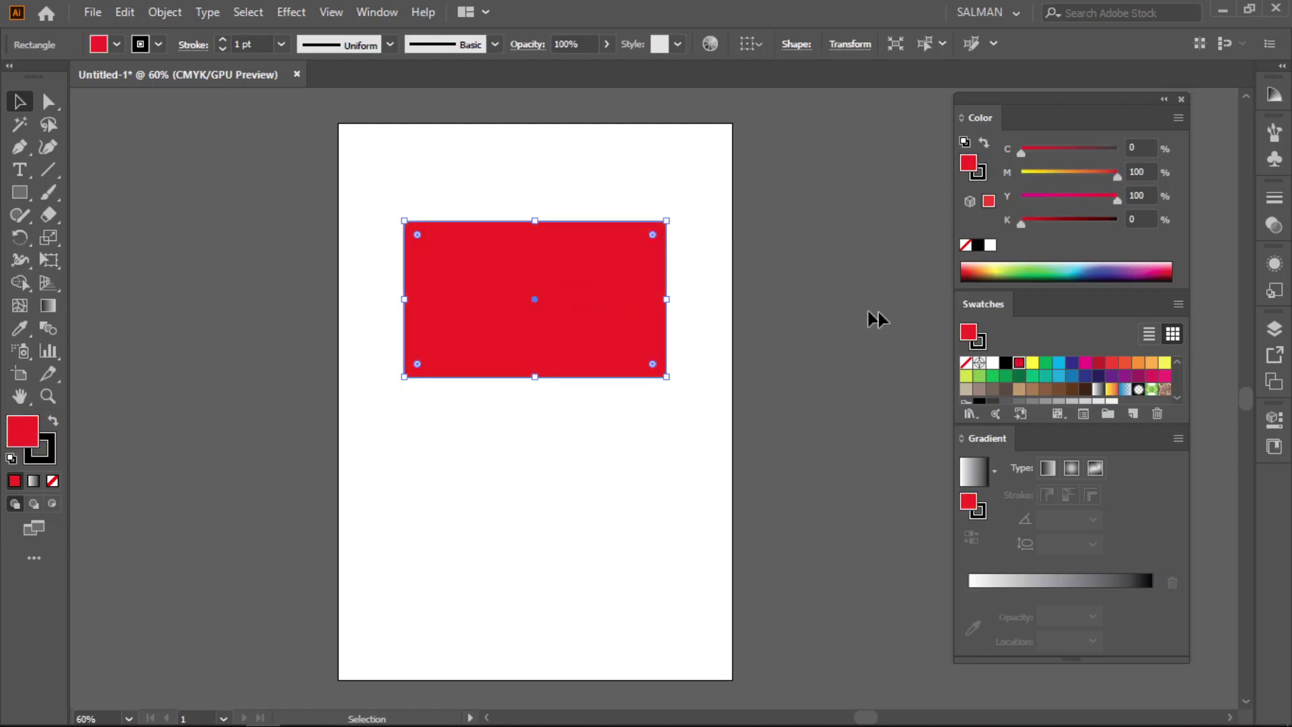
{"action": "left_click_drag", "start_coordinate": [1099, 363], "coordinate": [617, 309]}
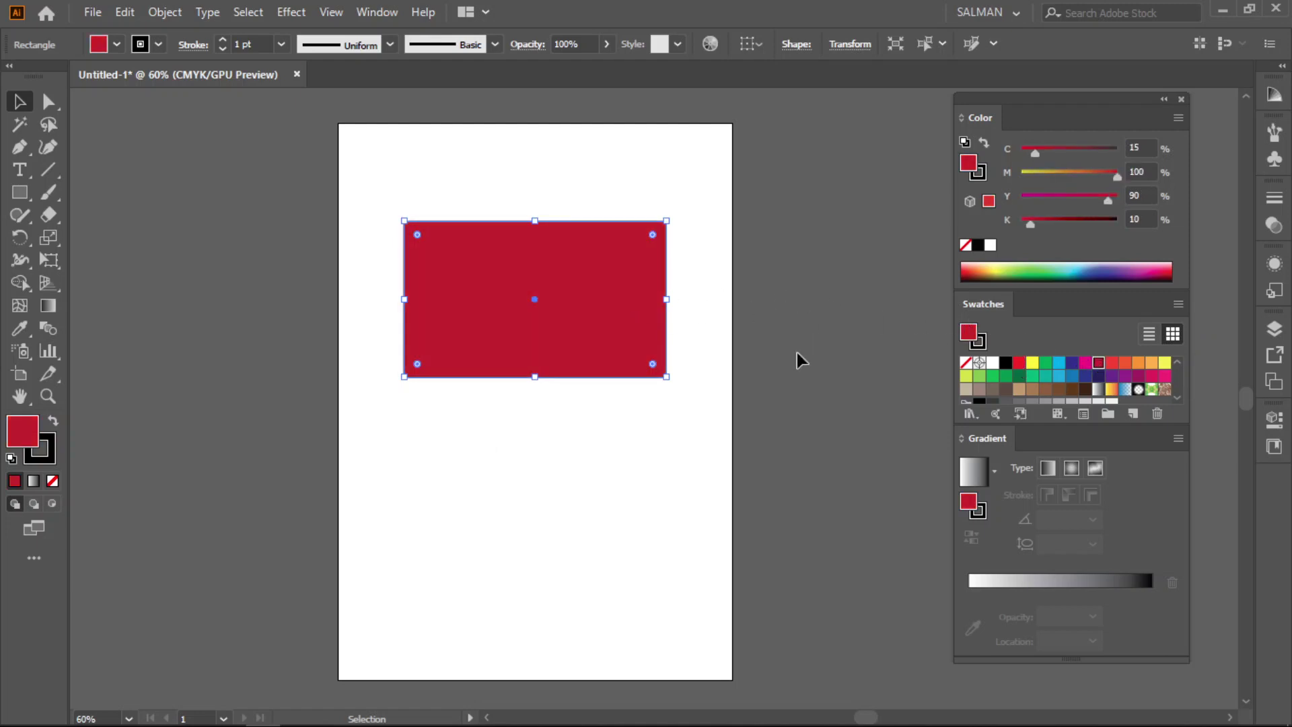
{"action": "left_click_drag", "start_coordinate": [1125, 364], "coordinate": [595, 334]}
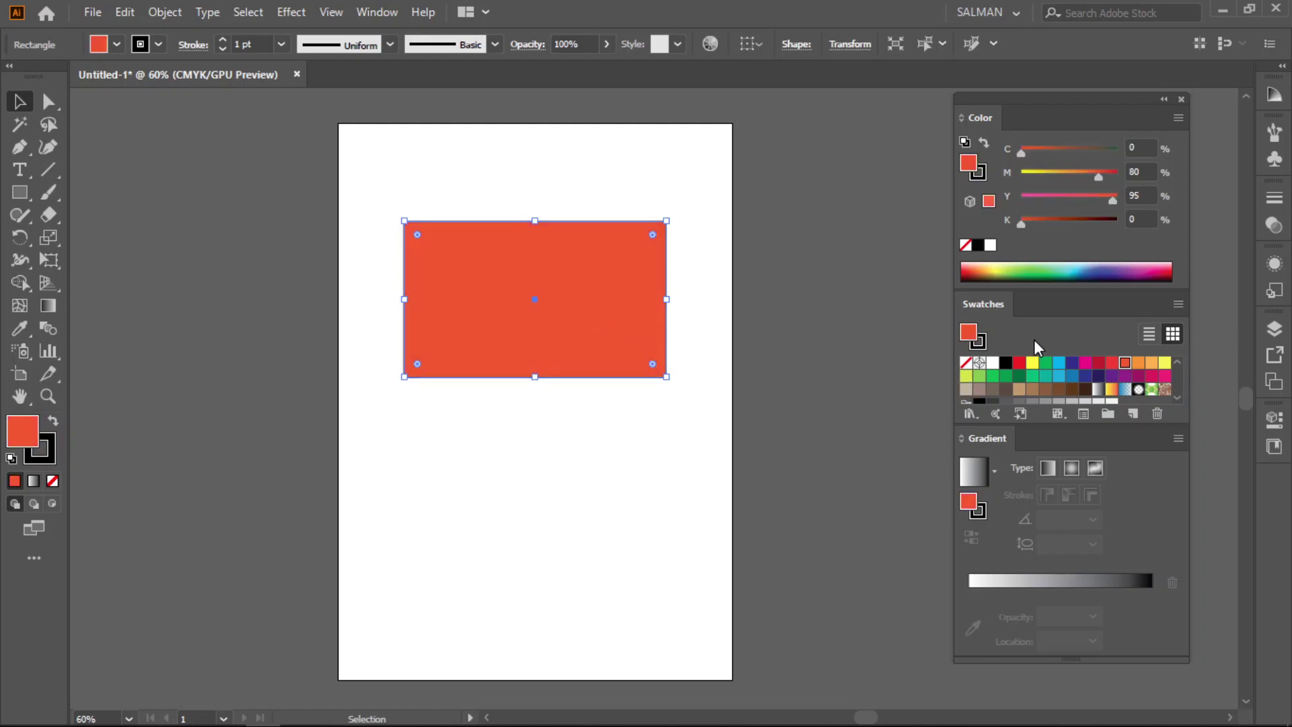
Darken the rectangle's orange-red fill by raising its black (K) value to 64%
{"action": "scroll", "coordinate": [1142, 389], "scroll_direction": "down", "scroll_amount": 2}
{"action": "left_click_drag", "start_coordinate": [1052, 363], "coordinate": [1136, 385]}
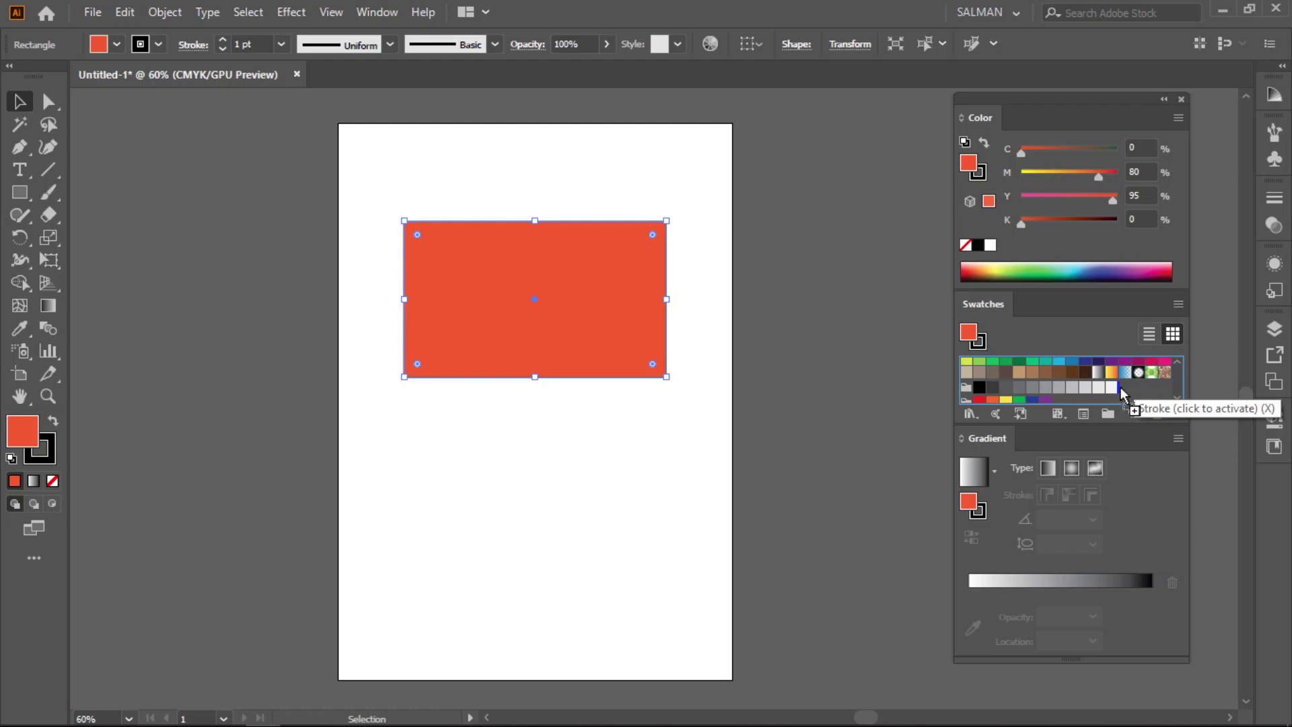
{"action": "scroll", "coordinate": [1124, 387], "scroll_direction": "up", "scroll_amount": 3}
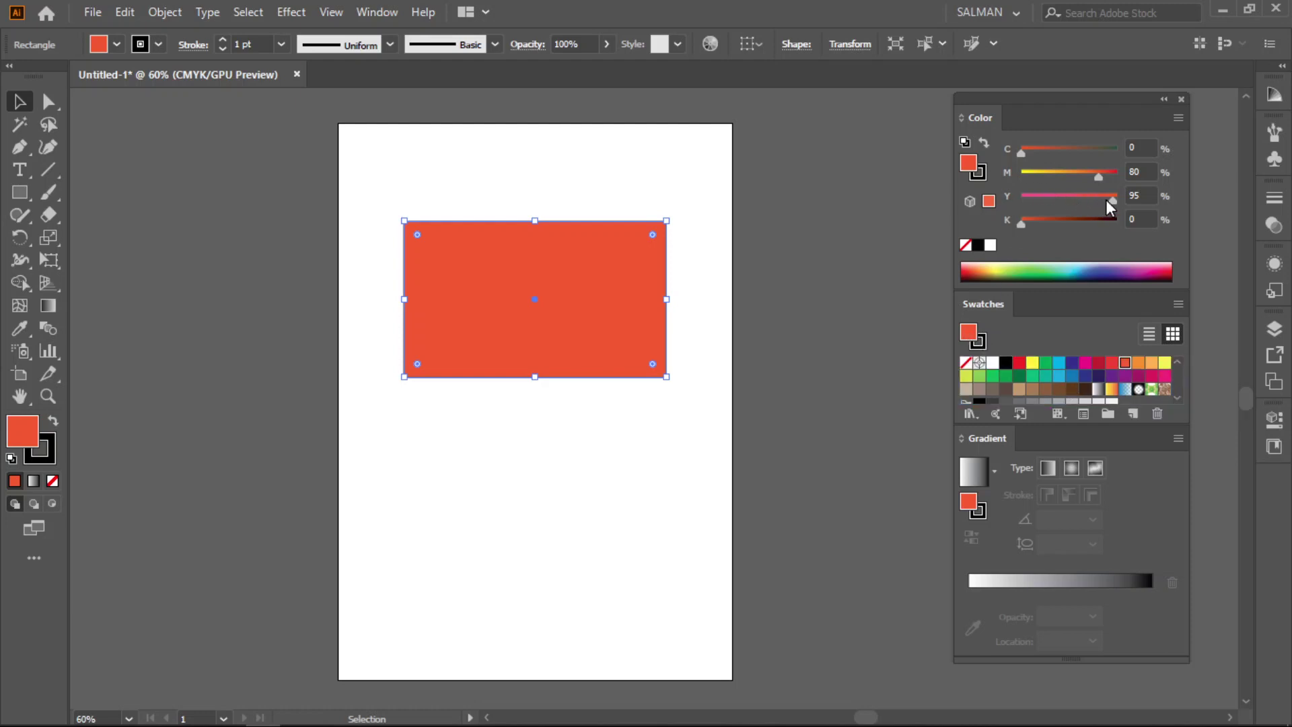
{"action": "left_click_drag", "start_coordinate": [1024, 224], "coordinate": [1081, 225]}
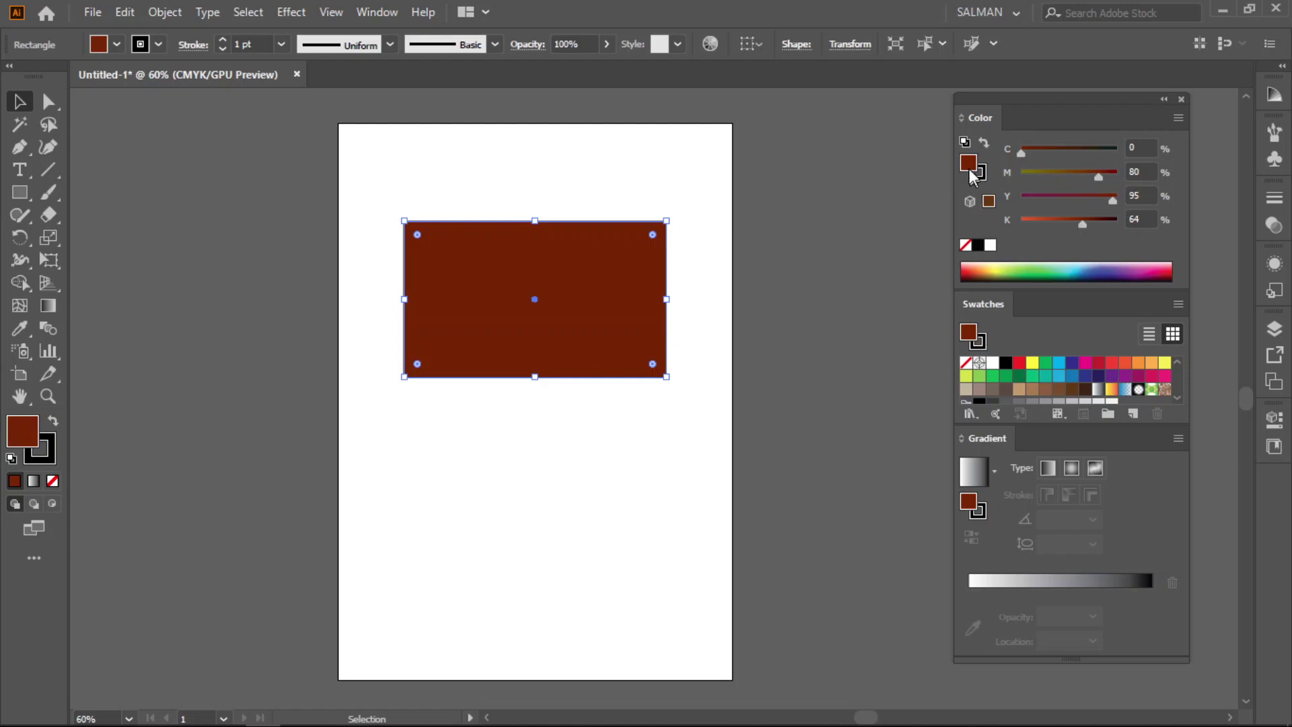
Save the rectangle's dark brown fill as a new swatch in the Swatches panel, and delete that swatch again
{"action": "scroll", "coordinate": [1070, 369], "scroll_direction": "down", "scroll_amount": 2}
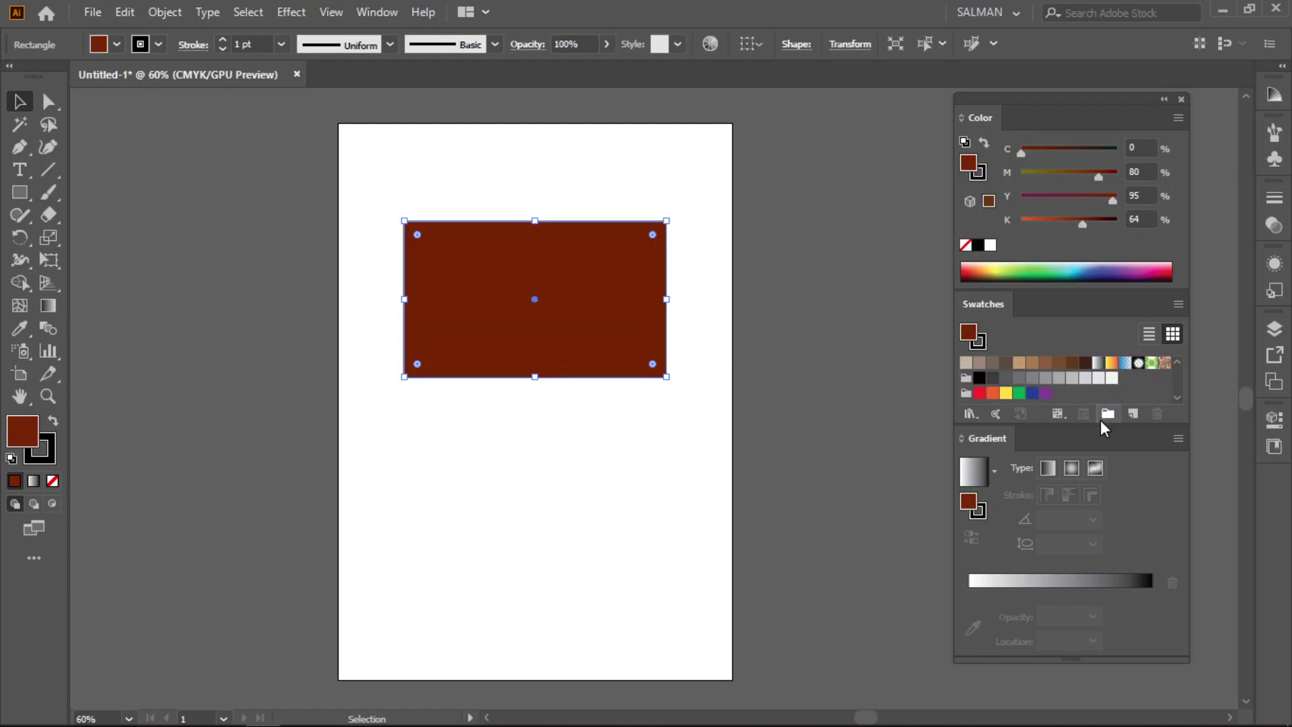
{"action": "left_click_drag", "start_coordinate": [1087, 426], "coordinate": [1086, 465]}
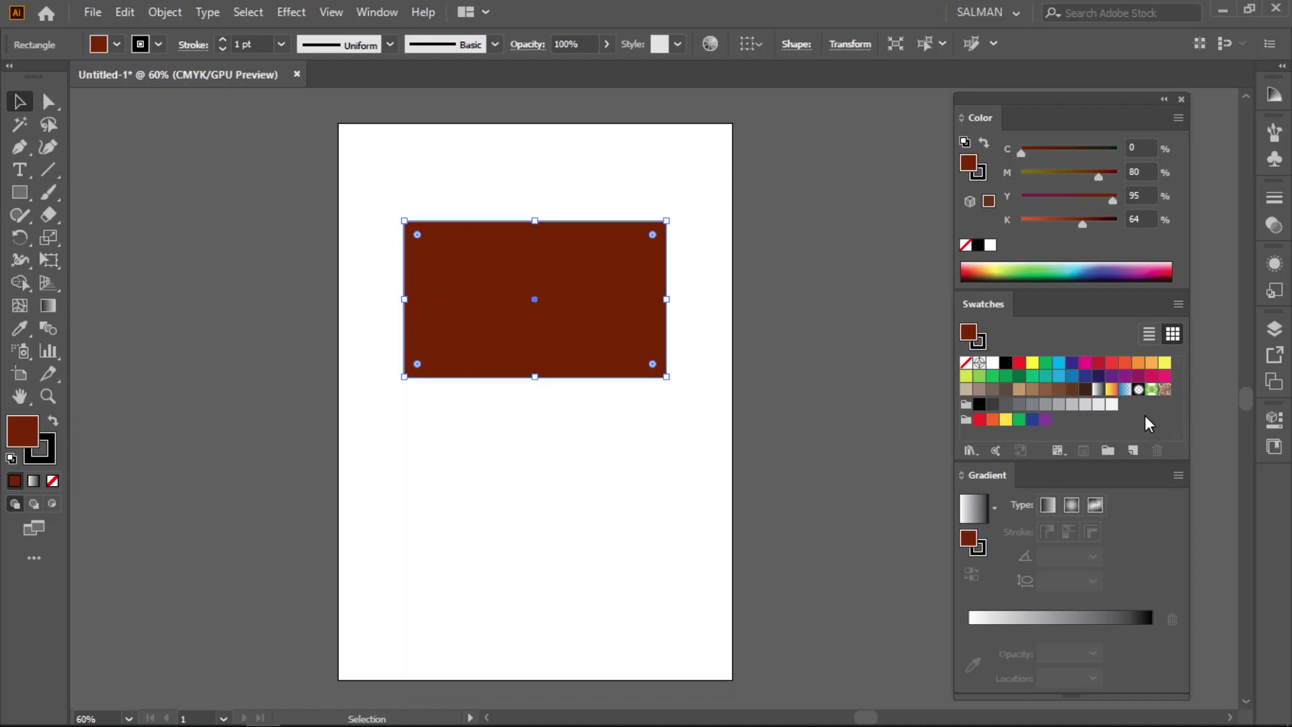
{"action": "left_click_drag", "start_coordinate": [970, 342], "coordinate": [1129, 408]}
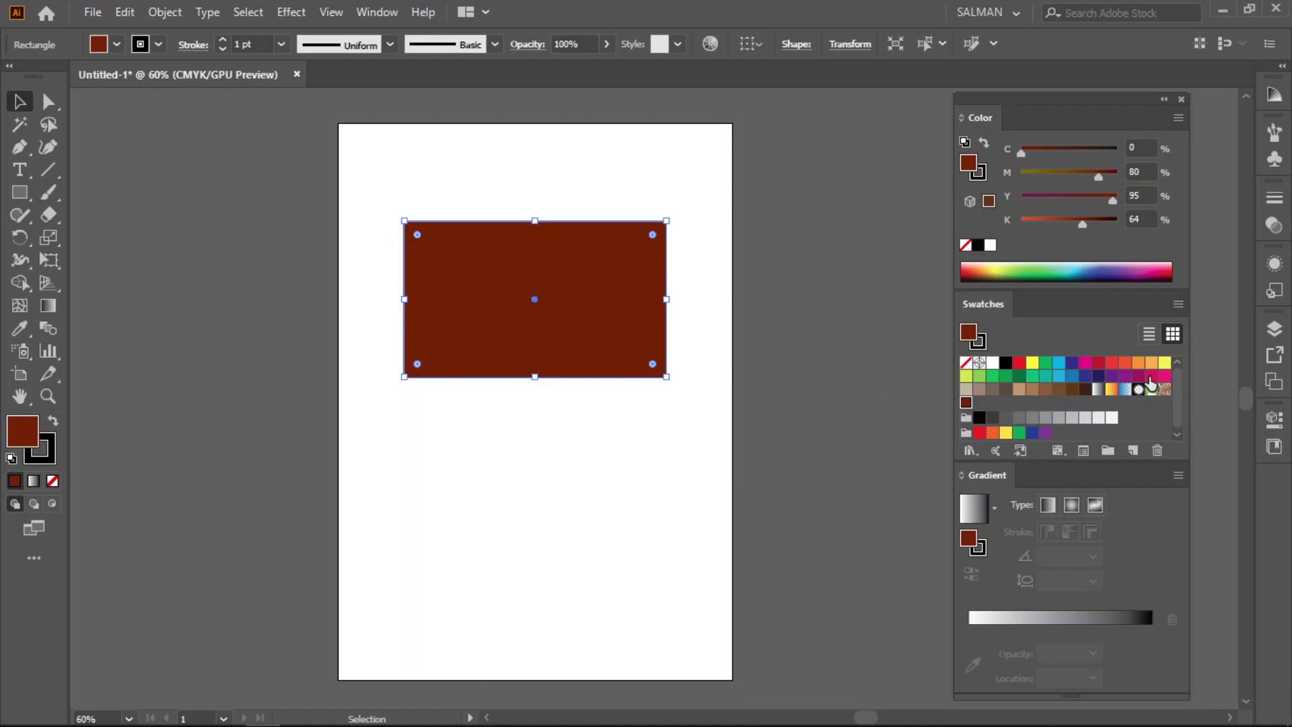
{"action": "left_click", "coordinate": [1157, 450]}
{"action": "left_click", "coordinate": [548, 449]}
{"action": "left_click", "coordinate": [547, 316]}
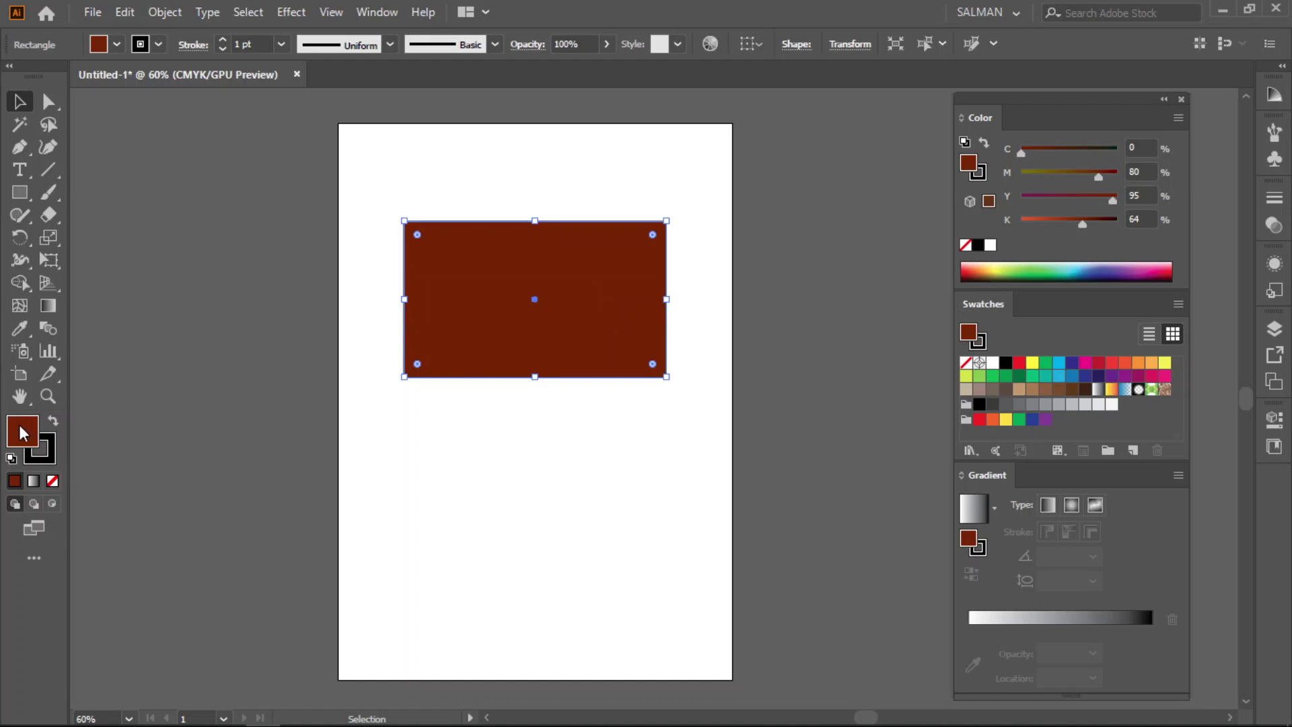
Reset the rectangle to the default white fill and black stroke, and apply the white-to-black linear gradient as its fill
{"action": "left_click", "coordinate": [11, 460]}
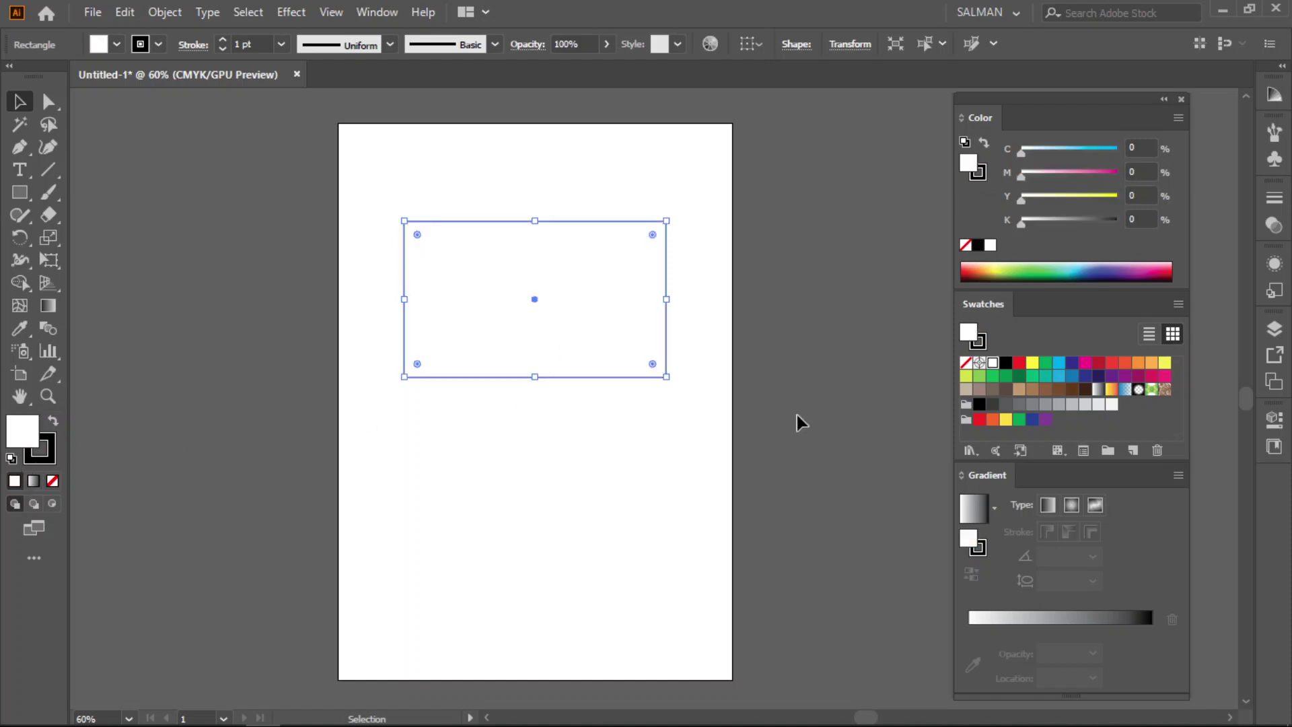
{"action": "left_click", "coordinate": [1004, 632]}
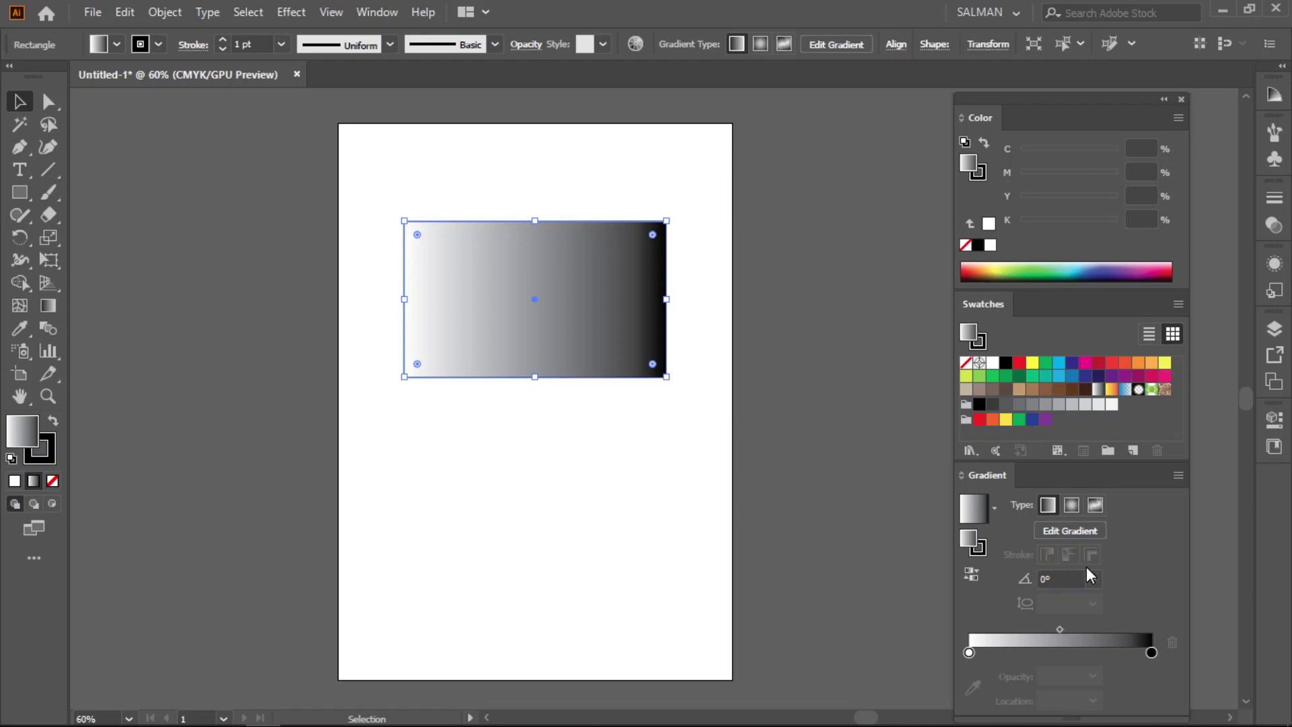
{"action": "left_click_drag", "start_coordinate": [1075, 462], "coordinate": [1076, 424]}
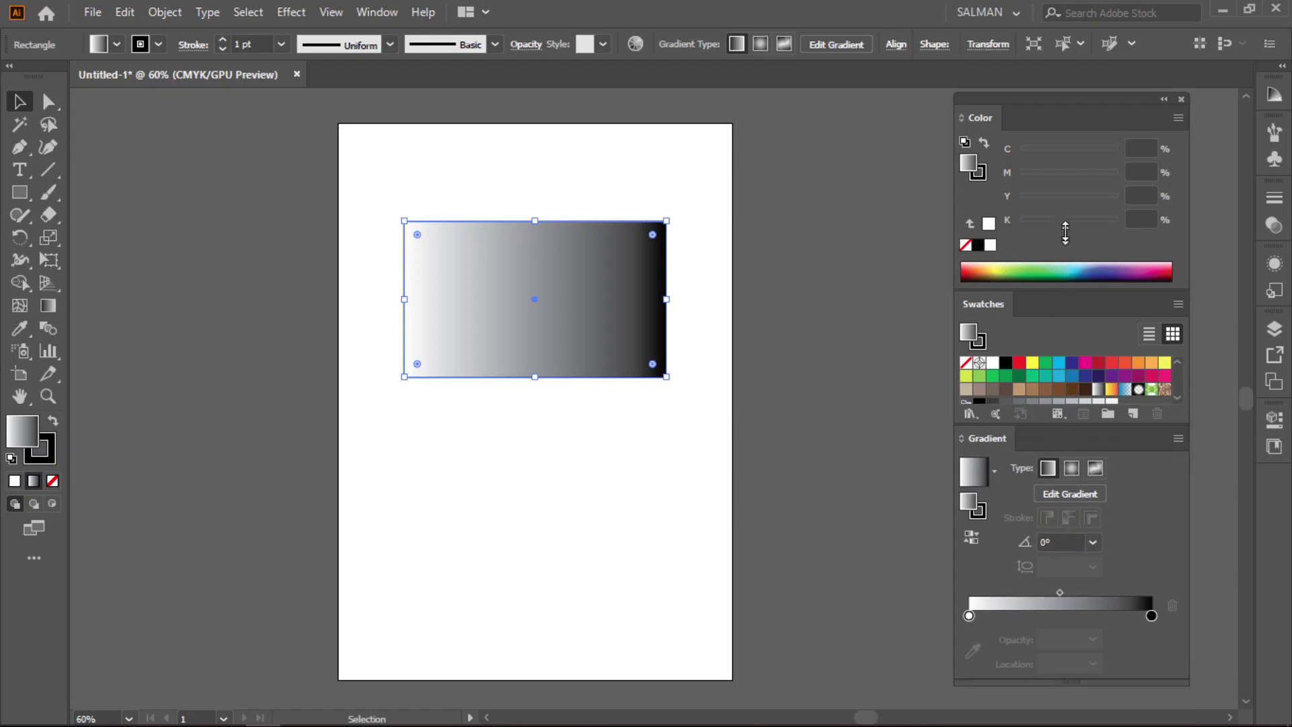
{"action": "left_click_drag", "start_coordinate": [1070, 103], "coordinate": [1070, 91]}
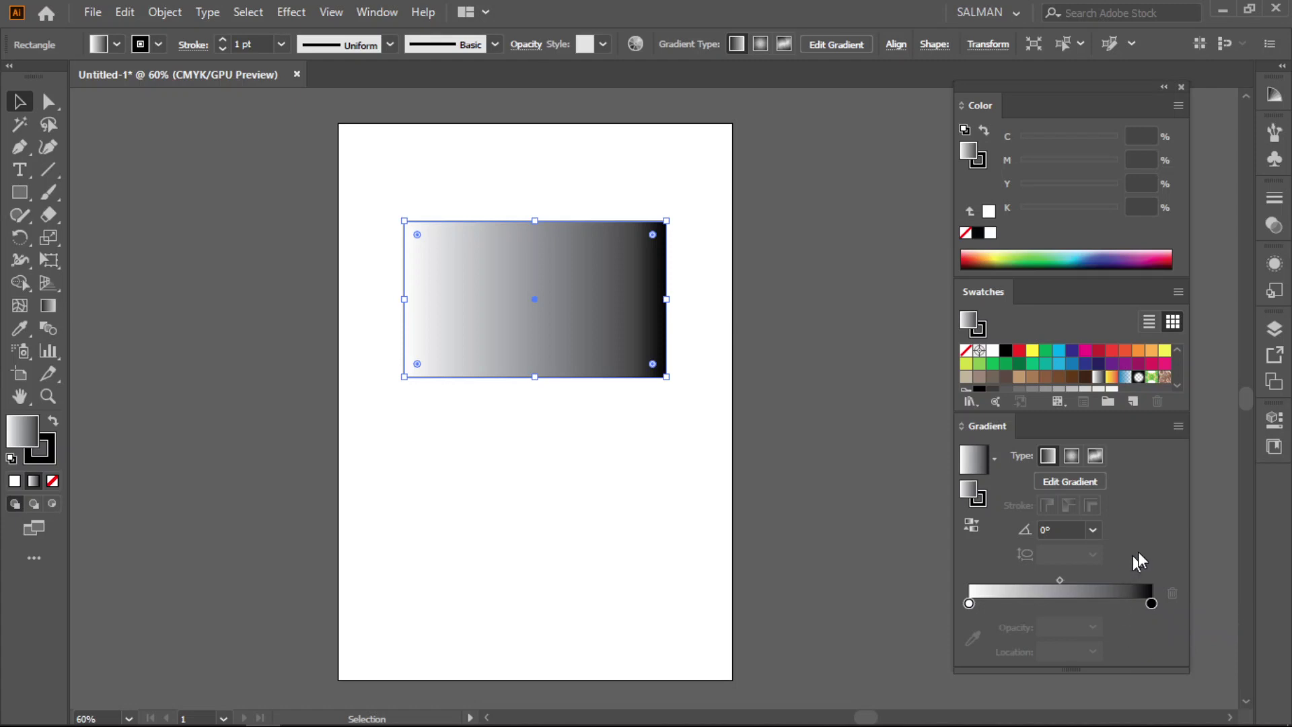
Try moving both gradient stops inward and the midpoint to 17.01%, returning the stops to the ends and the midpoint to 48.48%
{"action": "left_click_drag", "start_coordinate": [1152, 603], "coordinate": [1068, 603]}
{"action": "left_click_drag", "start_coordinate": [969, 603], "coordinate": [1009, 606]}
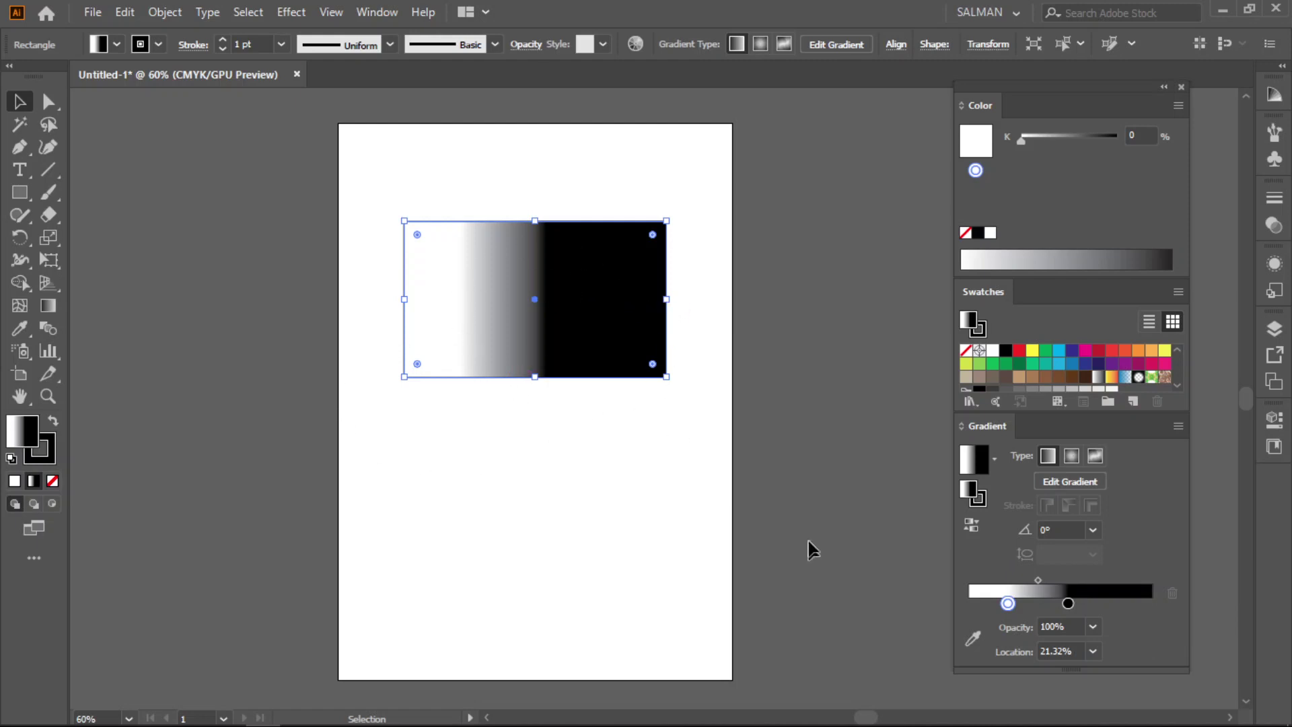
{"action": "left_click_drag", "start_coordinate": [1069, 604], "coordinate": [1151, 604]}
{"action": "left_click_drag", "start_coordinate": [1007, 604], "coordinate": [969, 604]}
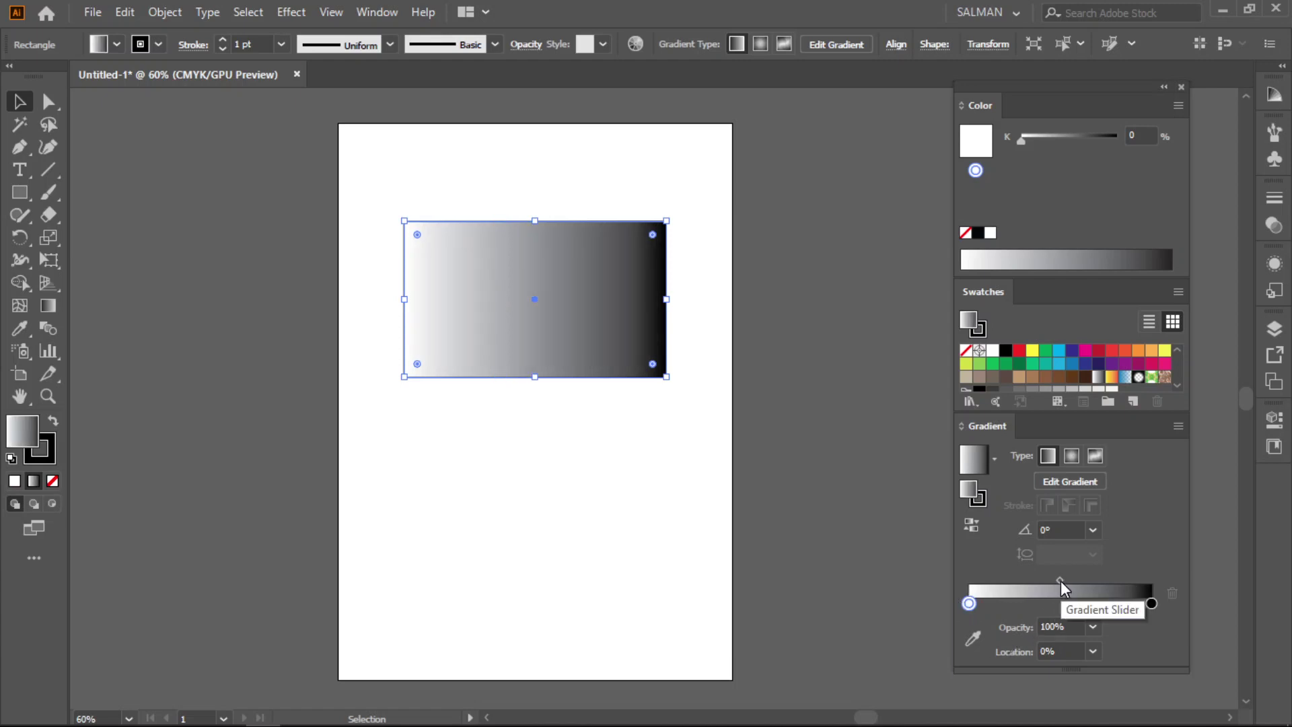
{"action": "left_click_drag", "start_coordinate": [1060, 580], "coordinate": [998, 579]}
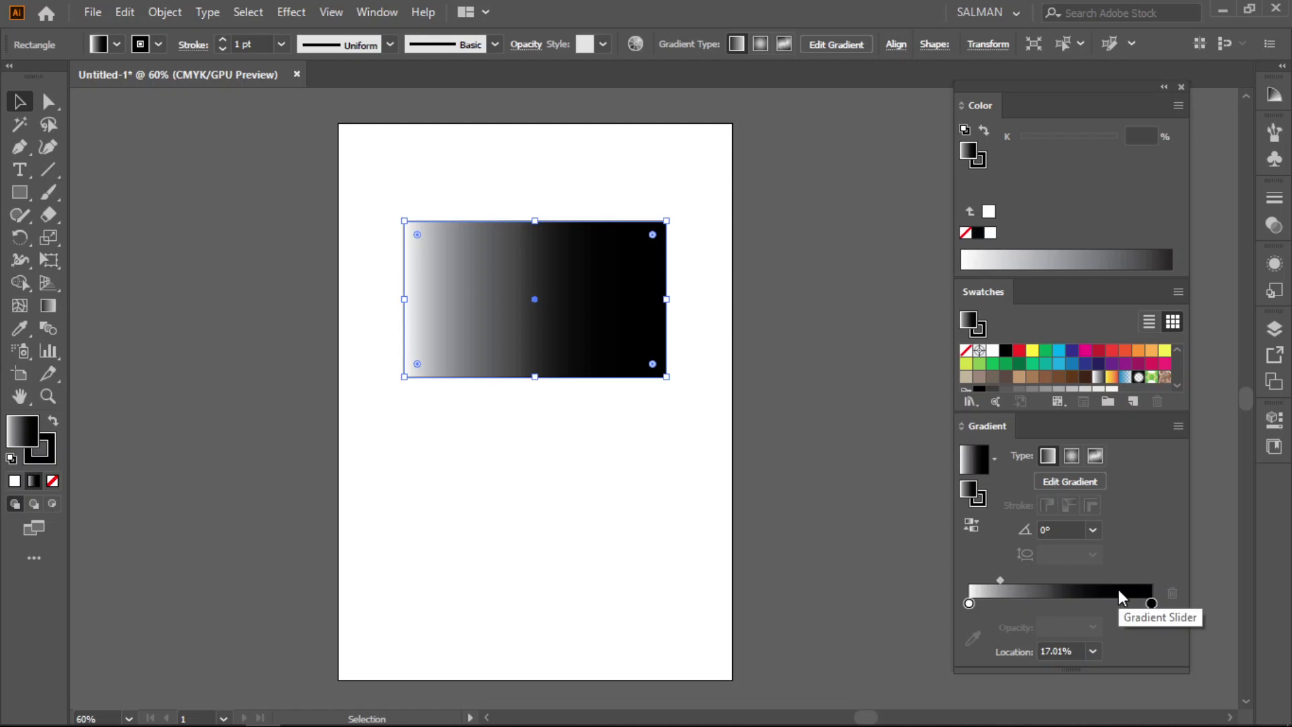
{"action": "left_click_drag", "start_coordinate": [1000, 580], "coordinate": [1059, 580]}
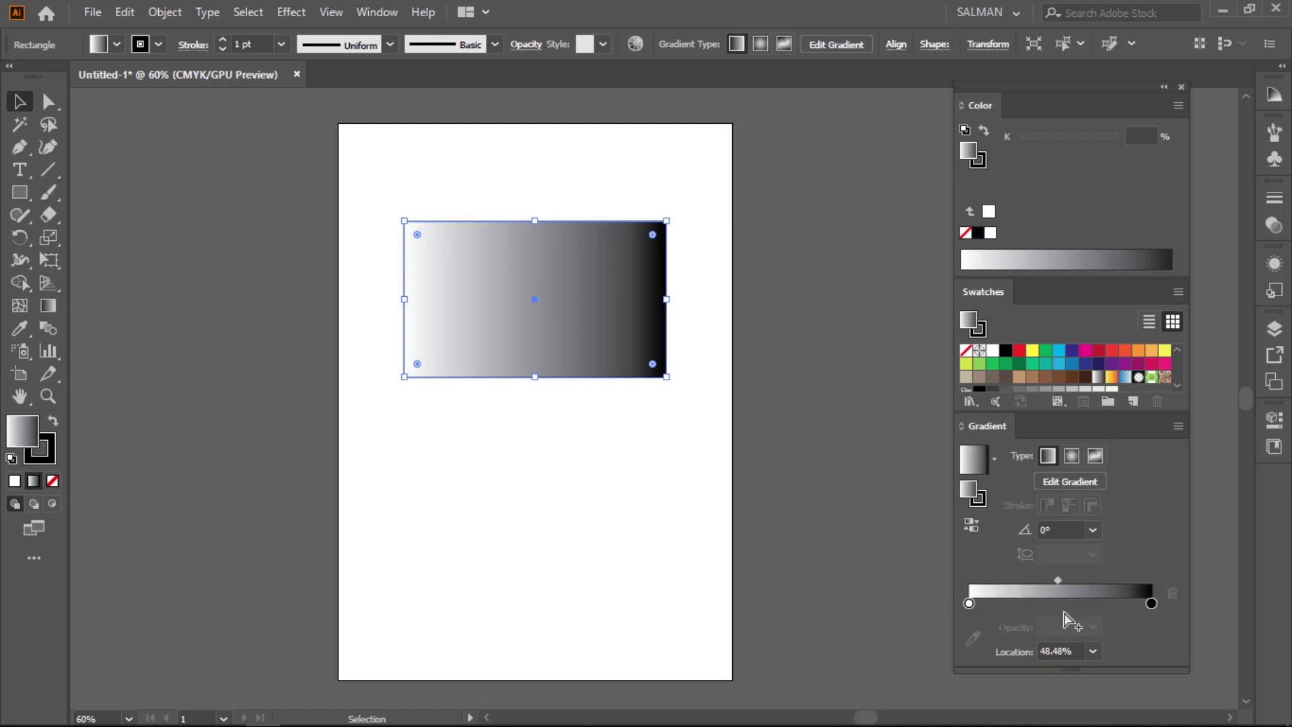
Color the gradient's white start stop red (M 100, Y 100) and its black end stop yellow (Y 100) using swatches
{"action": "left_click", "coordinate": [1019, 352]}
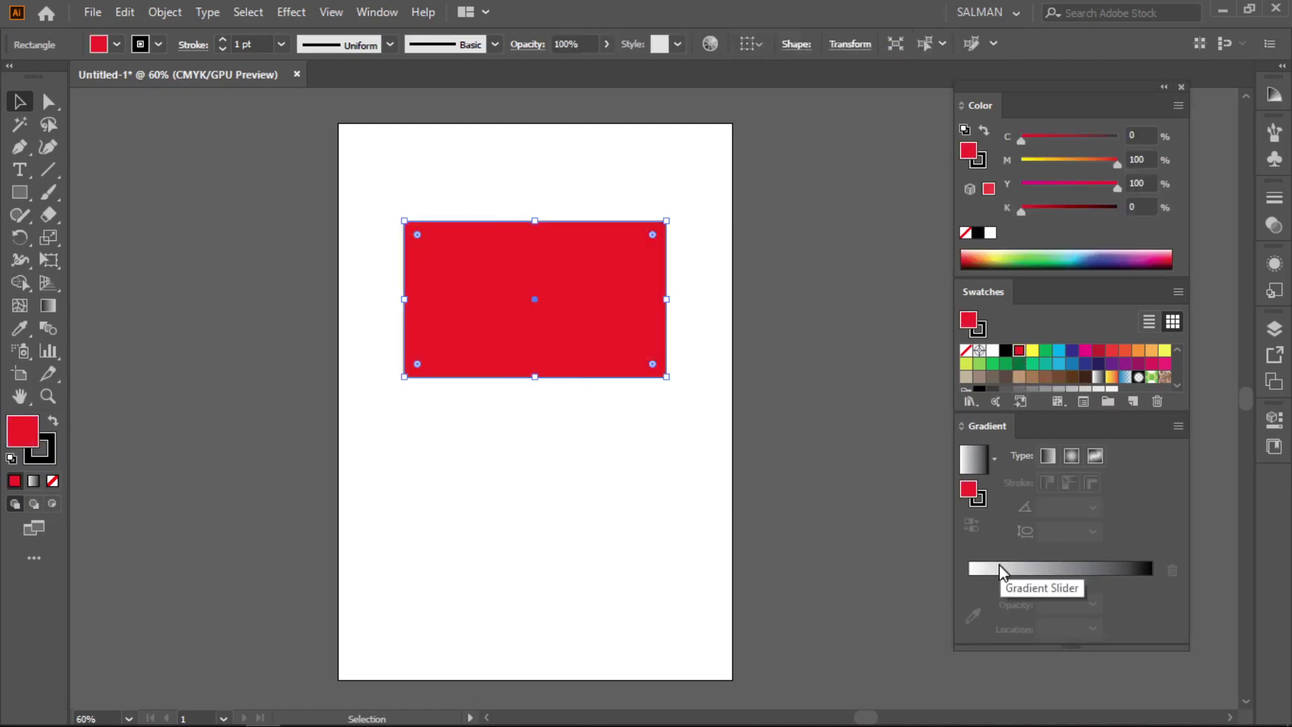
{"action": "left_click", "coordinate": [1016, 571]}
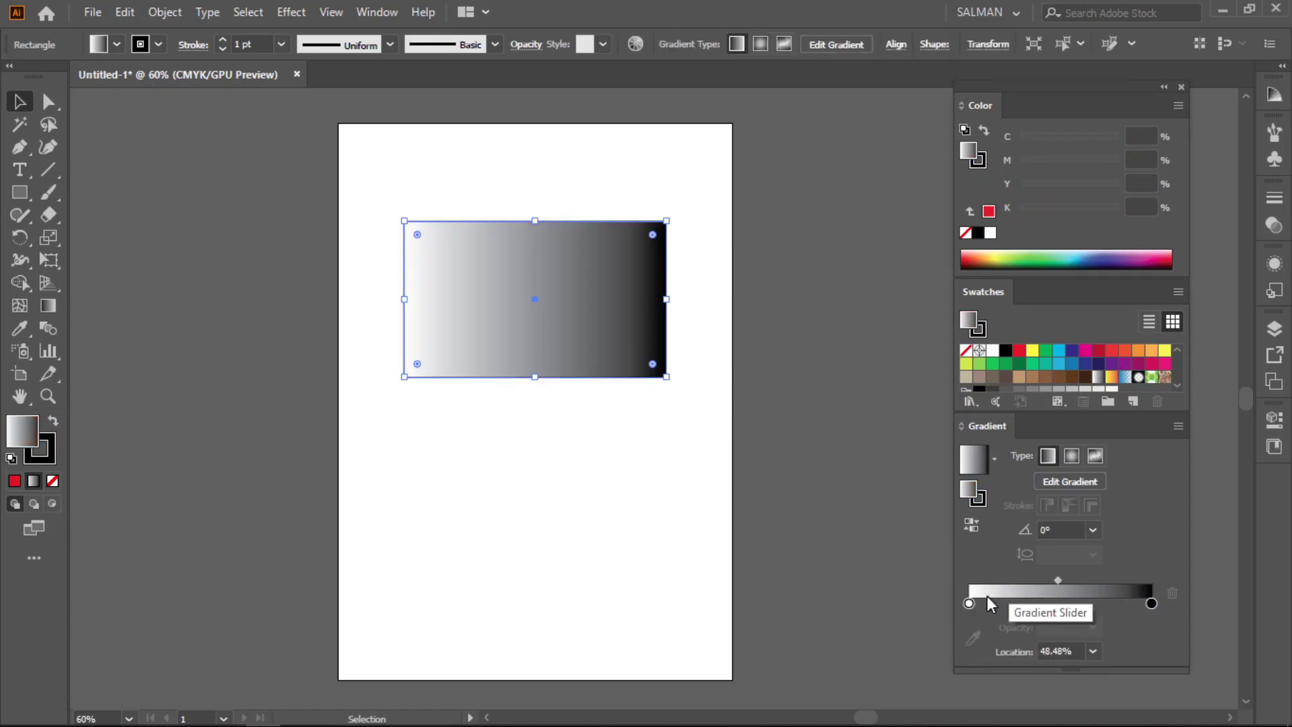
{"action": "left_click", "coordinate": [968, 604]}
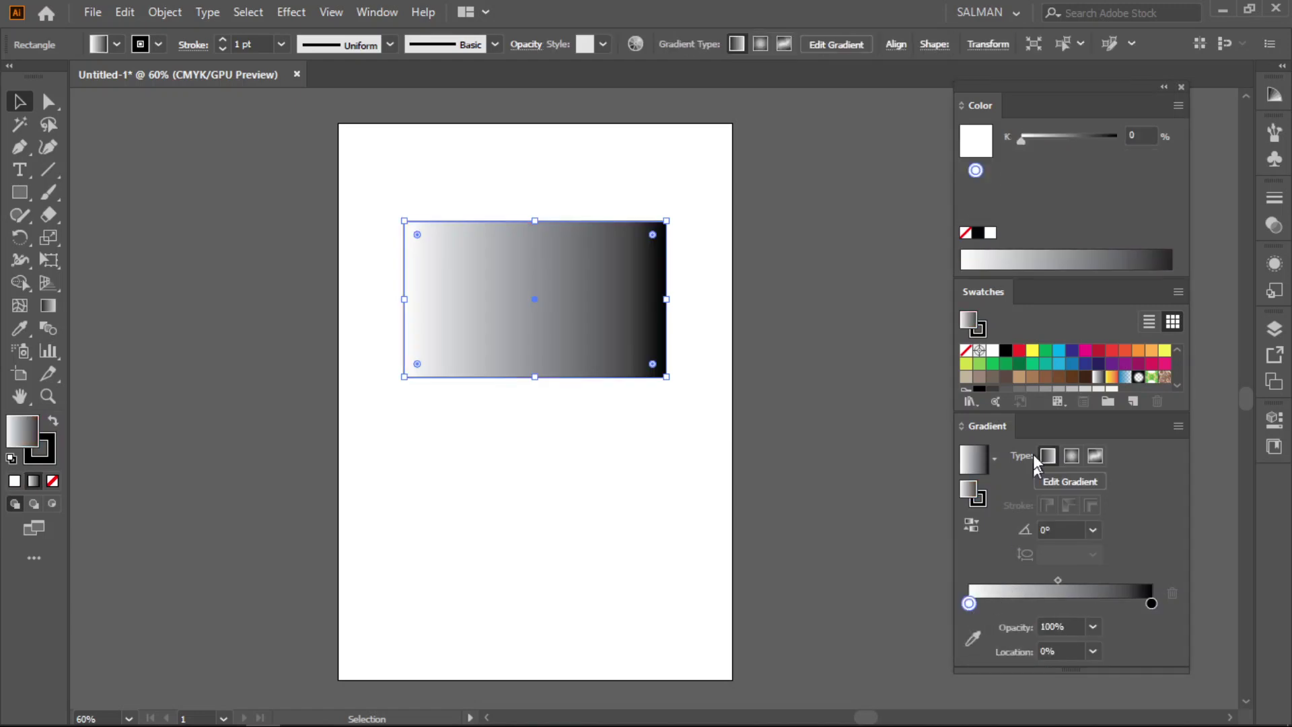
{"action": "left_click_drag", "start_coordinate": [1018, 350], "coordinate": [967, 605]}
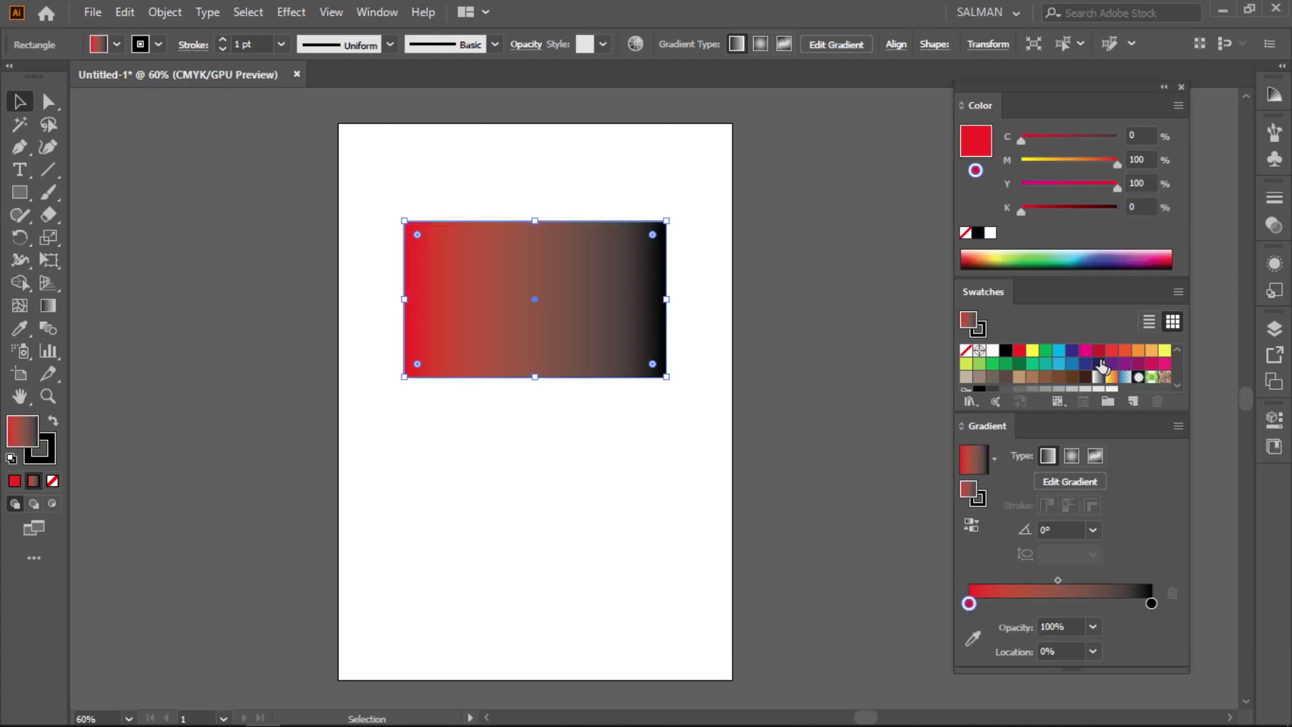
{"action": "left_click_drag", "start_coordinate": [1107, 372], "coordinate": [1160, 626]}
{"action": "left_click", "coordinate": [1151, 603]}
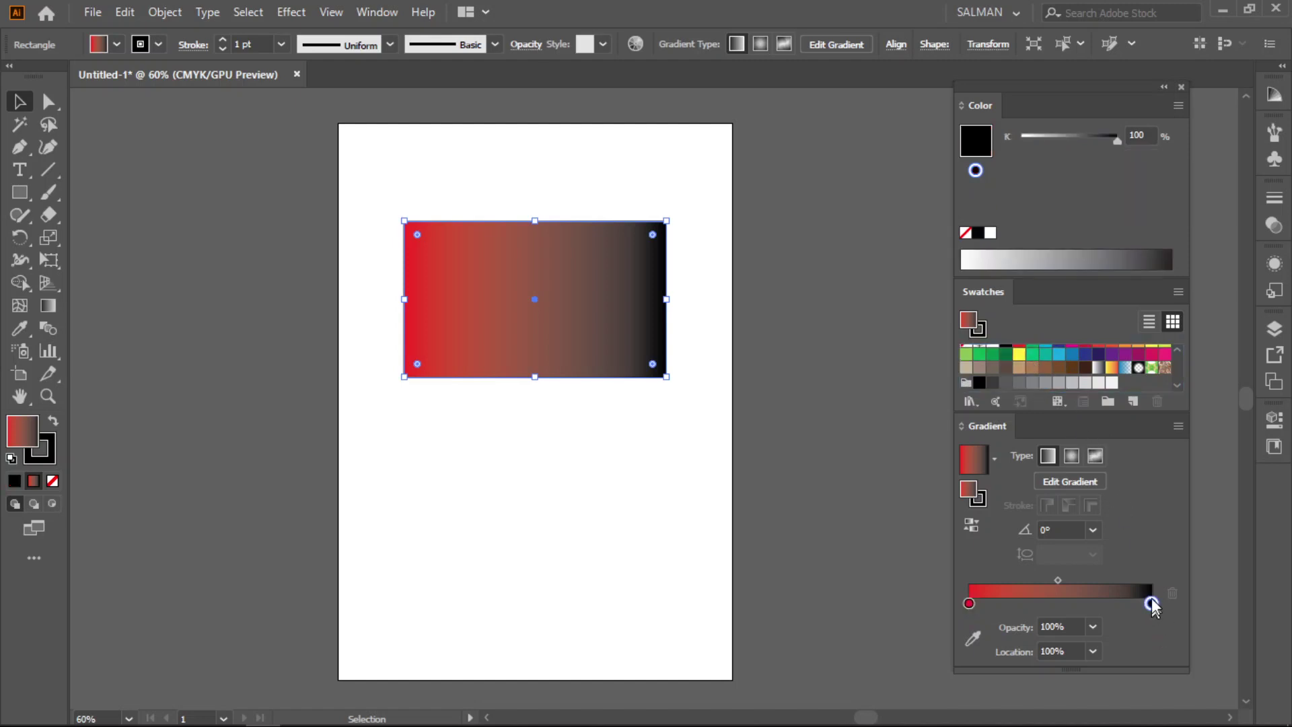
{"action": "left_click_drag", "start_coordinate": [1019, 353], "coordinate": [1151, 603]}
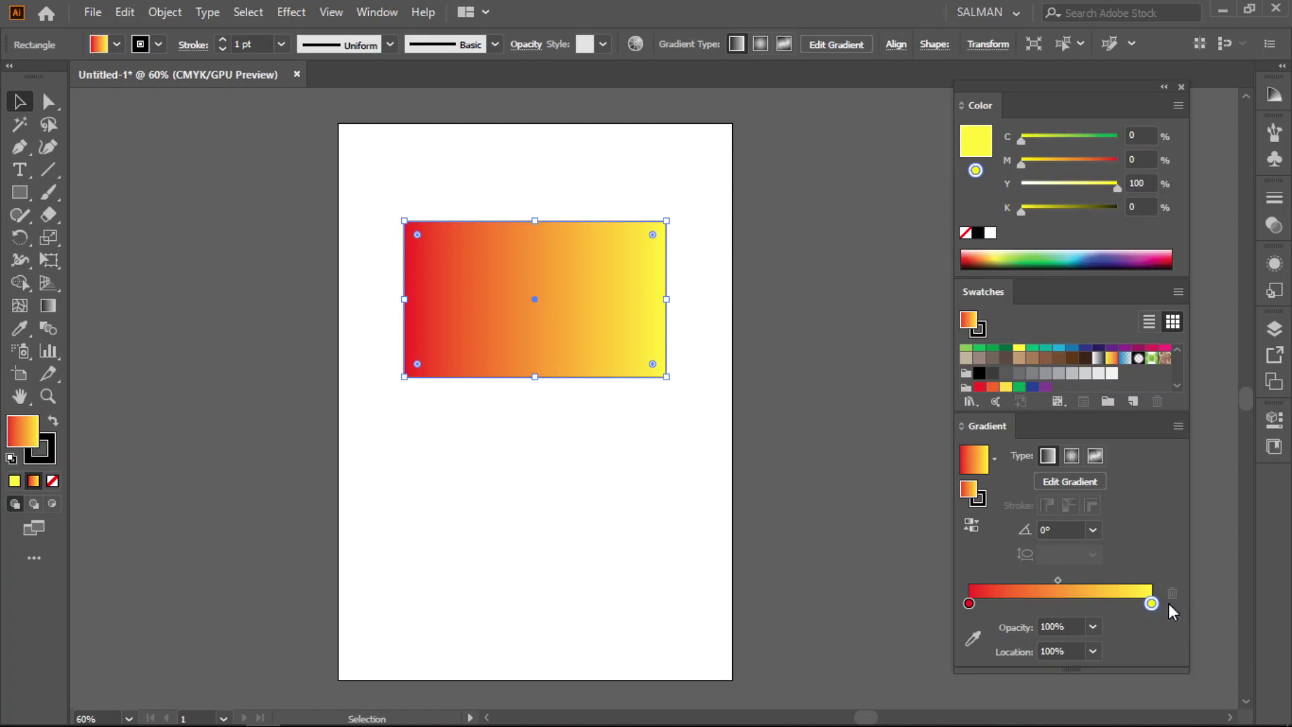
Try the red-yellow gradient's midpoint at 69.29% and 43.4%, and set its location to 50%
{"action": "left_click_drag", "start_coordinate": [1055, 580], "coordinate": [1100, 582]}
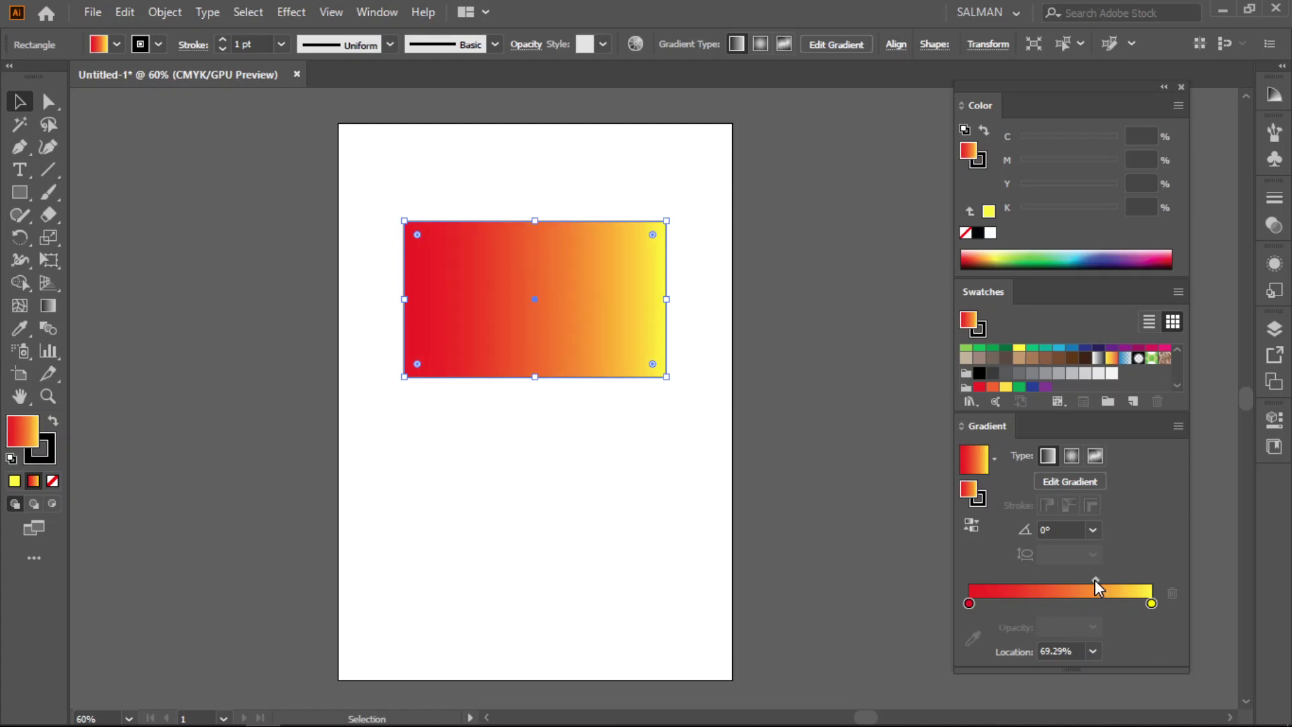
{"action": "left_click_drag", "start_coordinate": [1094, 580], "coordinate": [1048, 579]}
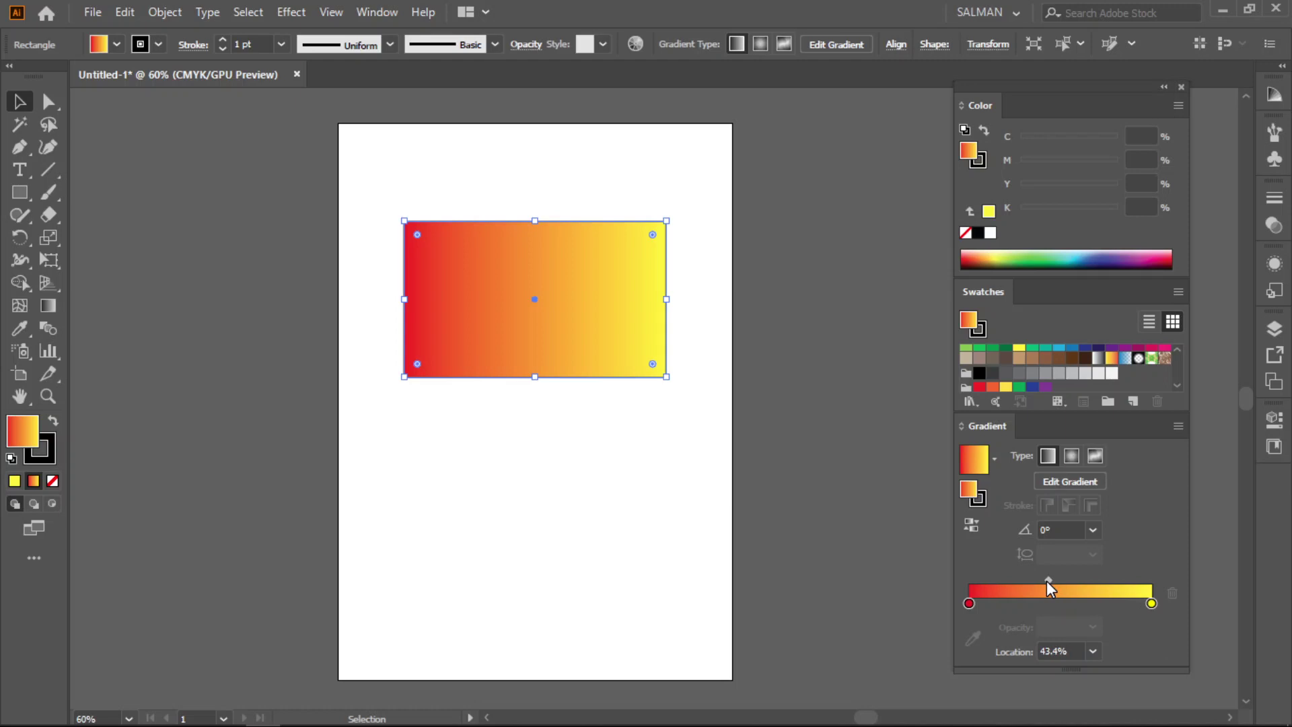
{"action": "left_click", "coordinate": [1091, 651]}
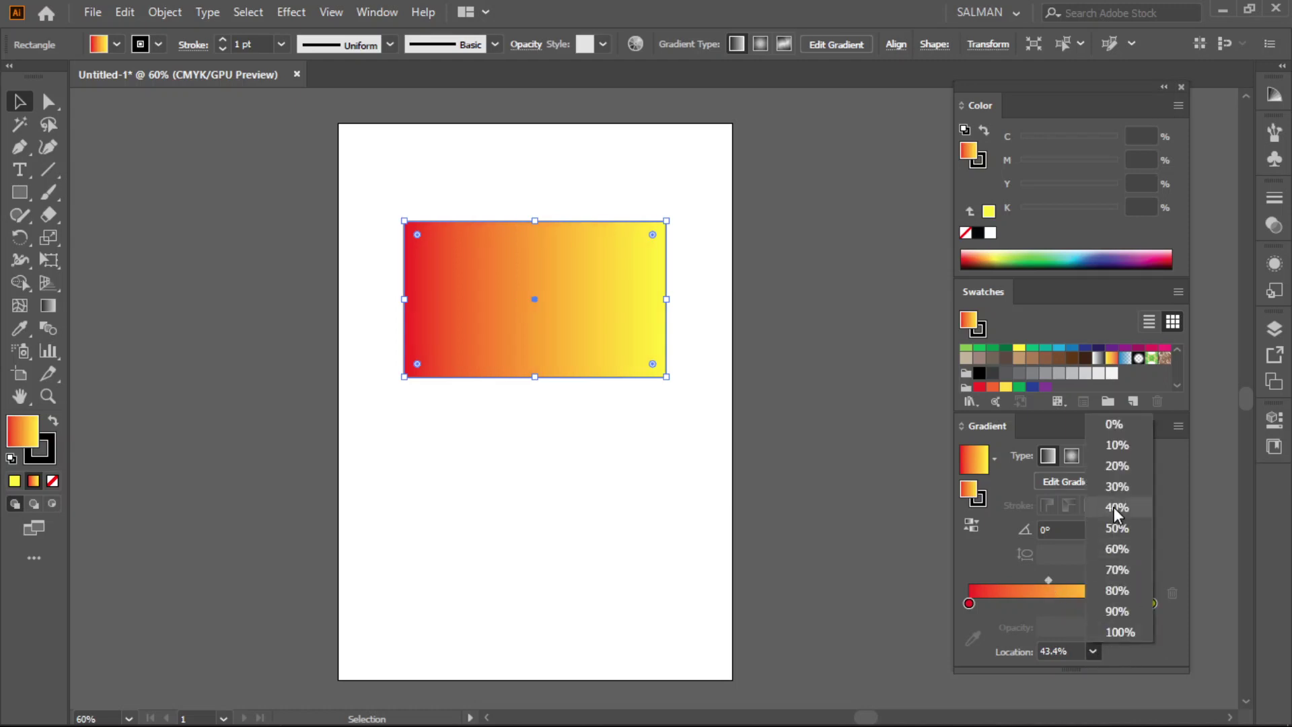
{"action": "left_click", "coordinate": [1117, 528]}
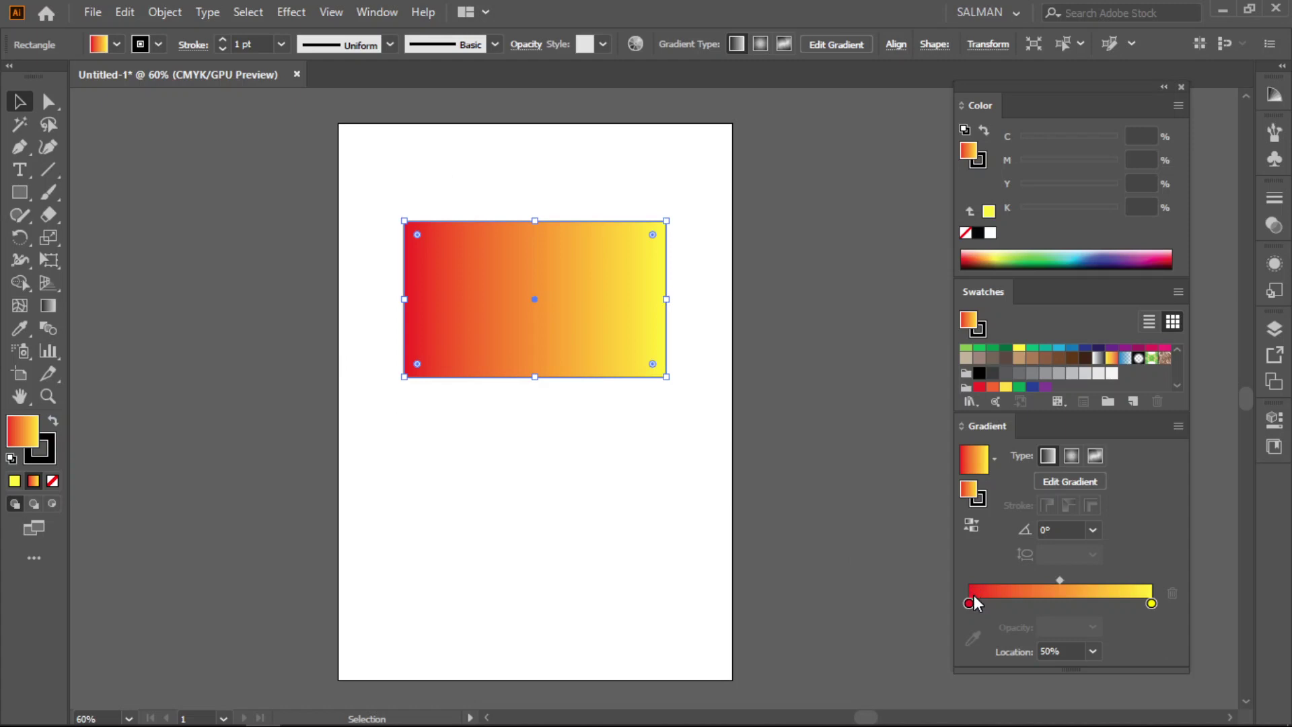
Rearrange the gradient stops so yellow sits at 0% and red at 93.91%, removing the extra orange-red stop
{"action": "mouse_move", "coordinate": [968, 601]}
{"action": "left_mouse_down"}
{"action": "mouse_move", "coordinate": [1104, 603]}
{"action": "mouse_move", "coordinate": [969, 603]}
{"action": "left_mouse_up"}
{"action": "left_click", "coordinate": [1115, 605]}
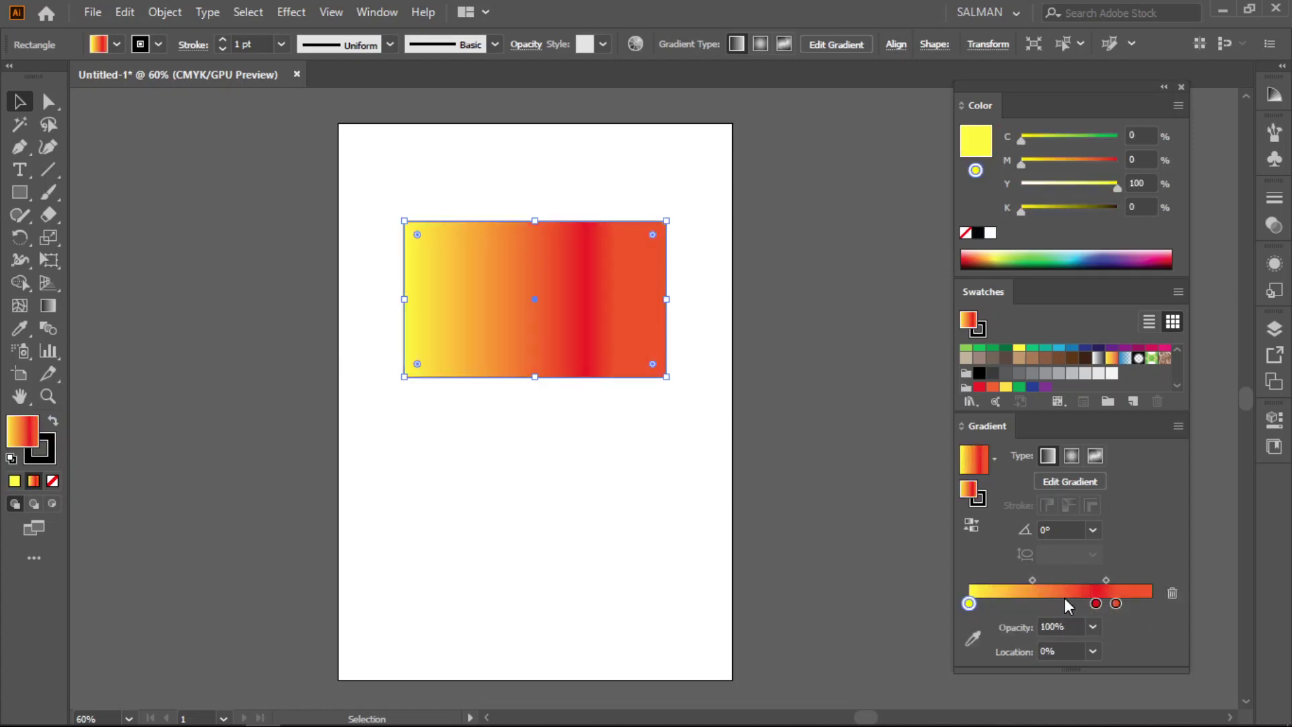
{"action": "mouse_move", "coordinate": [1116, 604]}
{"action": "left_mouse_down"}
{"action": "mouse_move", "coordinate": [1120, 639]}
{"action": "mouse_move", "coordinate": [1141, 607]}
{"action": "left_mouse_up"}
{"action": "left_click", "coordinate": [1095, 602]}
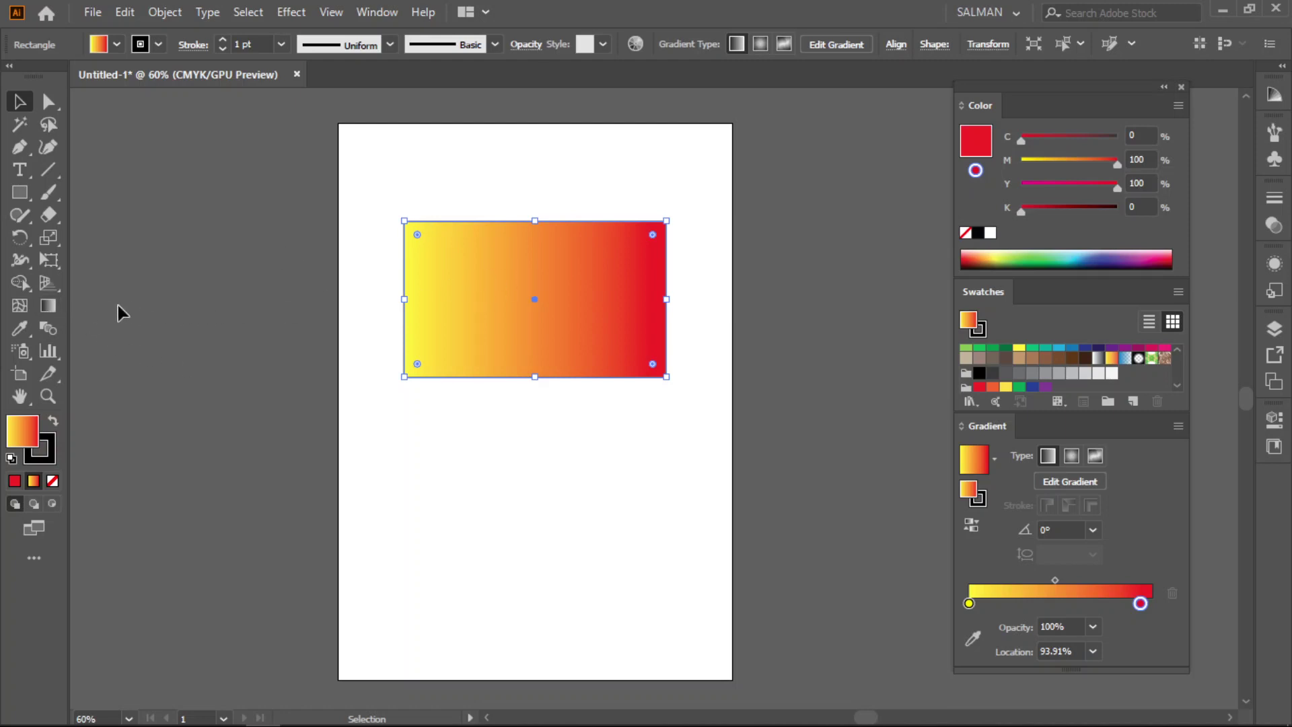
Redraw the rectangle's gradient diagonally with the Gradient tool, first at about -32.9° and finally from upper-right to lower-left corner at about -152.8°
{"action": "left_click", "coordinate": [47, 305]}
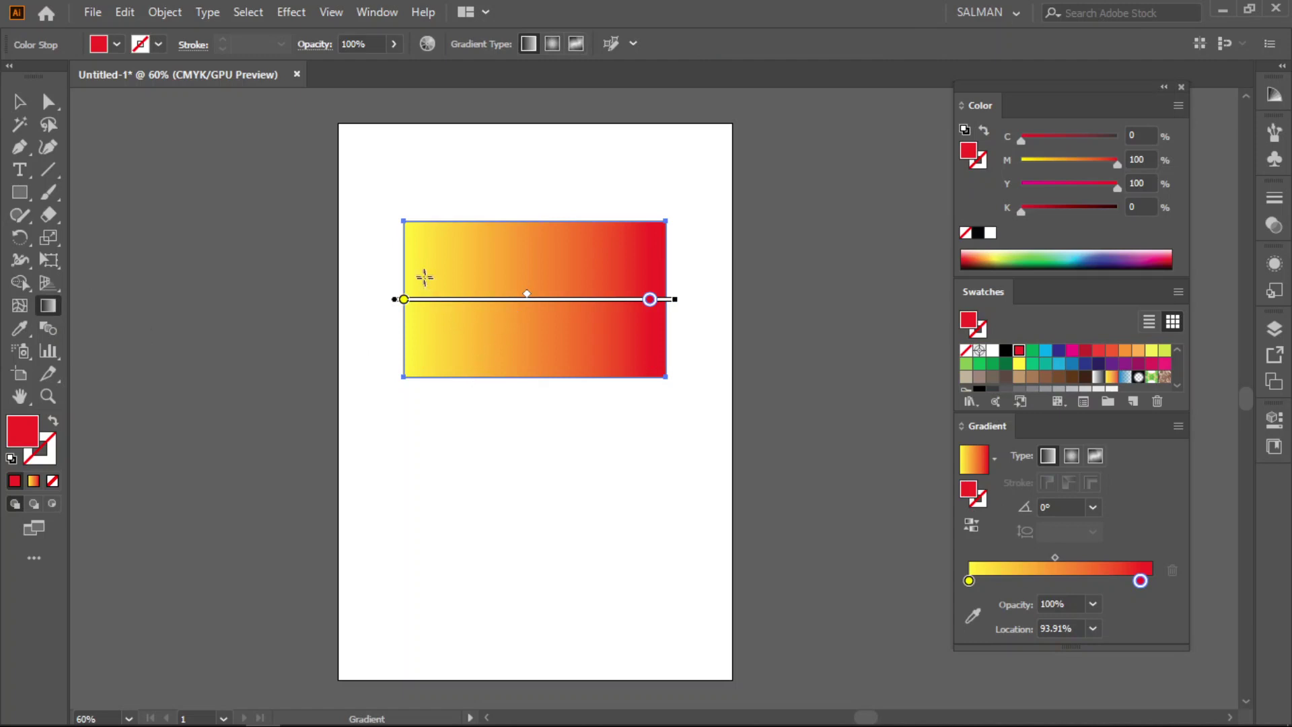
{"action": "left_click_drag", "start_coordinate": [435, 225], "coordinate": [529, 287]}
{"action": "left_click_drag", "start_coordinate": [589, 321], "coordinate": [665, 378]}
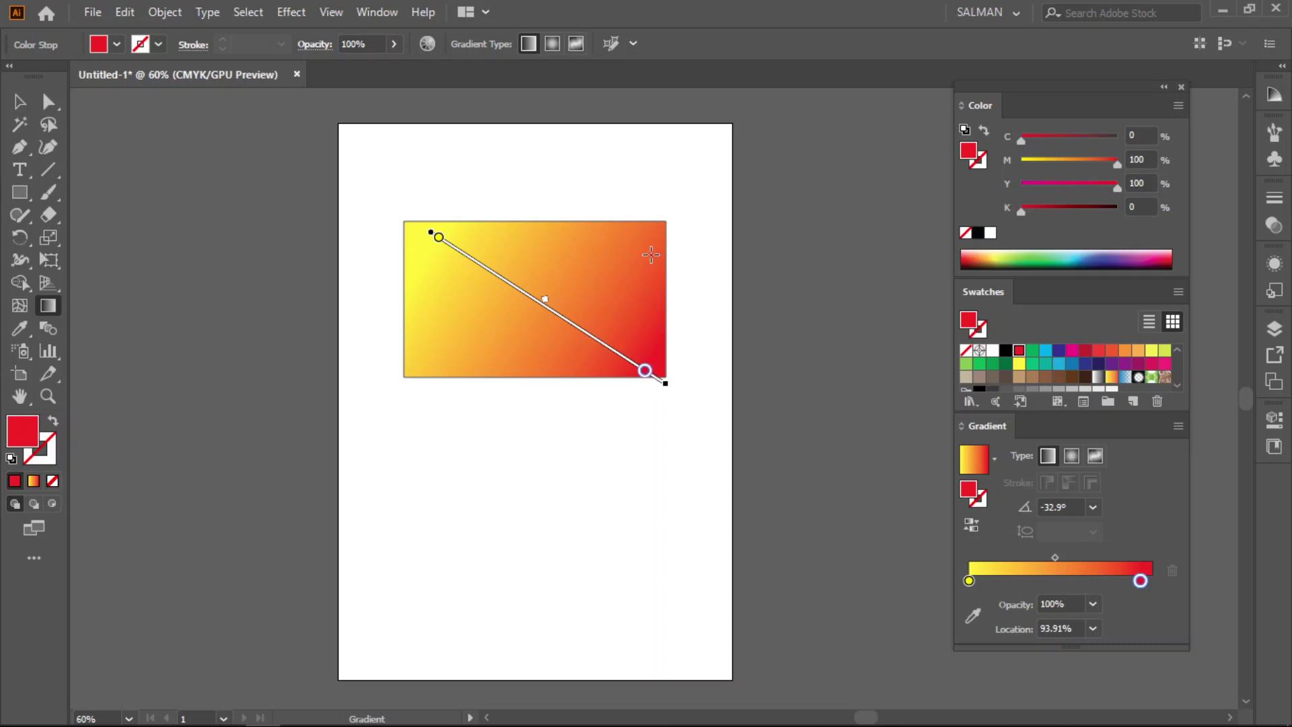
{"action": "left_click_drag", "start_coordinate": [653, 244], "coordinate": [397, 370]}
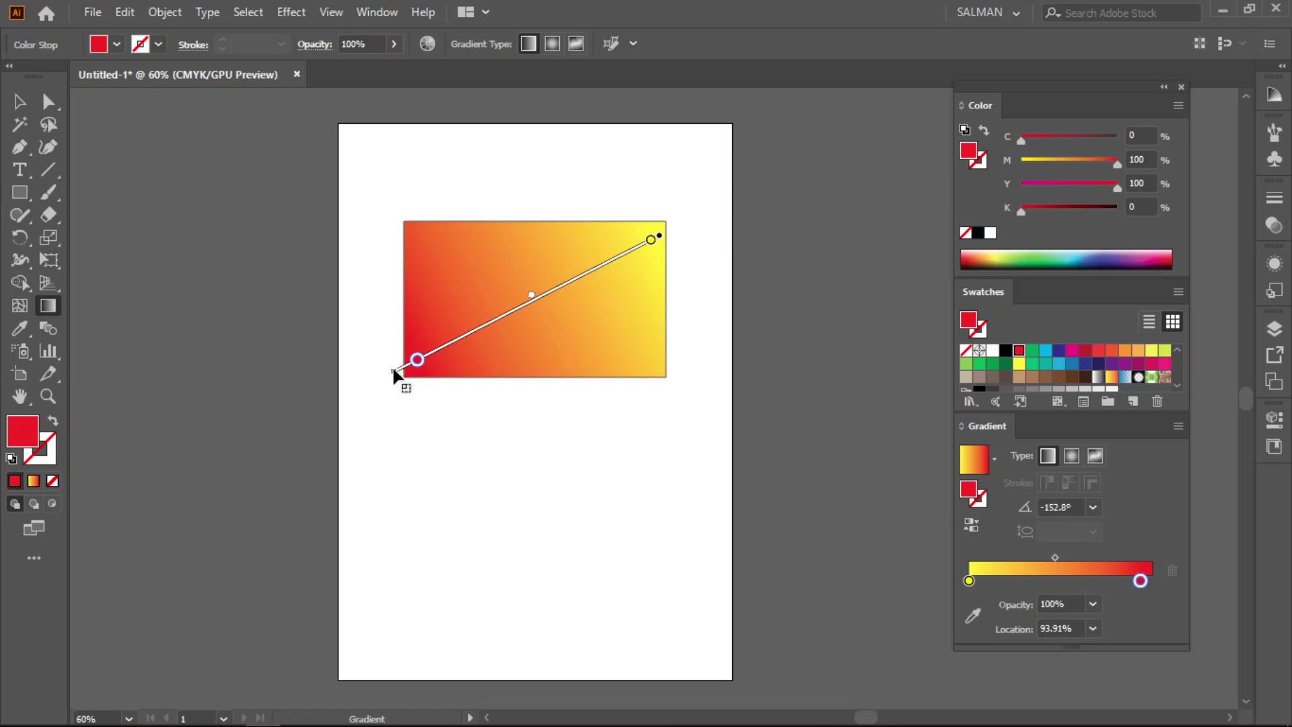
{"action": "mouse_move", "coordinate": [389, 371]}
{"action": "left_mouse_down"}
{"action": "mouse_move", "coordinate": [369, 165]}
{"action": "mouse_move", "coordinate": [687, 225]}
{"action": "mouse_move", "coordinate": [666, 285]}
{"action": "mouse_move", "coordinate": [518, 316]}
{"action": "left_mouse_up"}
{"action": "left_click_drag", "start_coordinate": [632, 370], "coordinate": [628, 374]}
{"action": "key", "text": "v"}
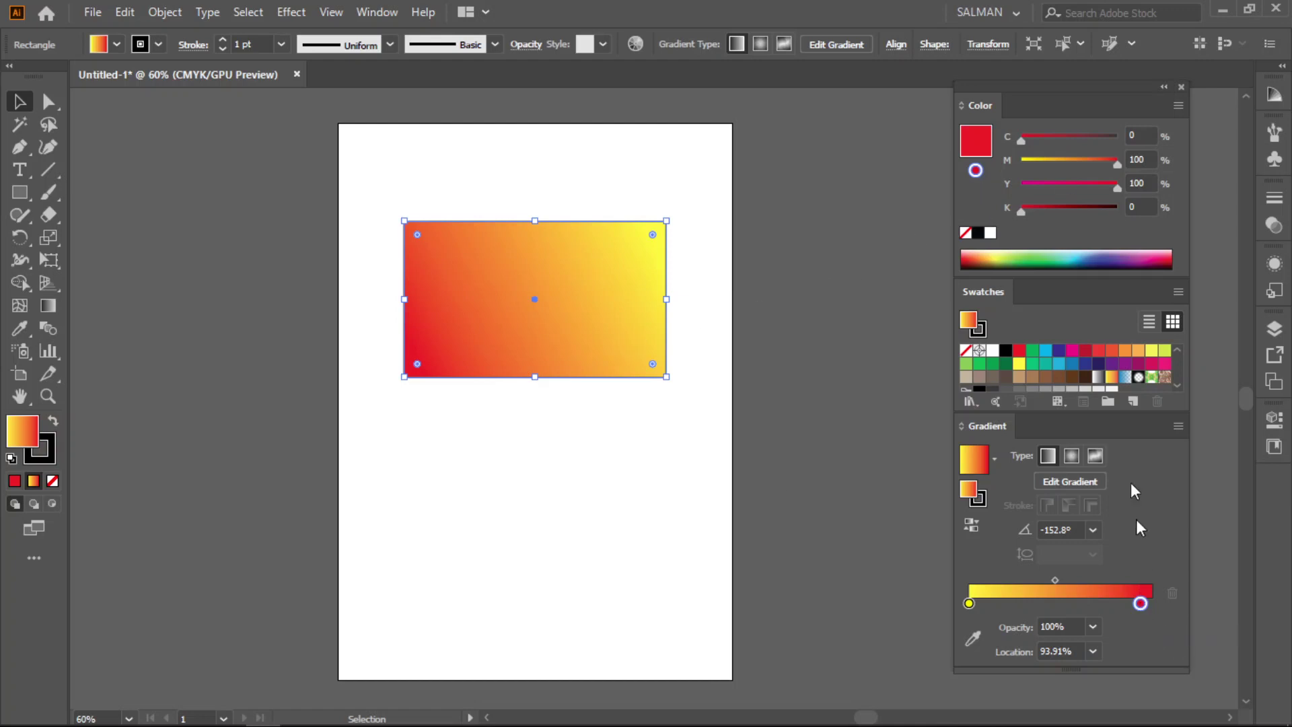
Recolor the gradient's end stop green (C 100, Y 100) and start stop light green (C 50, Y 100), and redraw it nearly horizontally across the rectangle
{"action": "left_click_drag", "start_coordinate": [1031, 357], "coordinate": [1140, 603]}
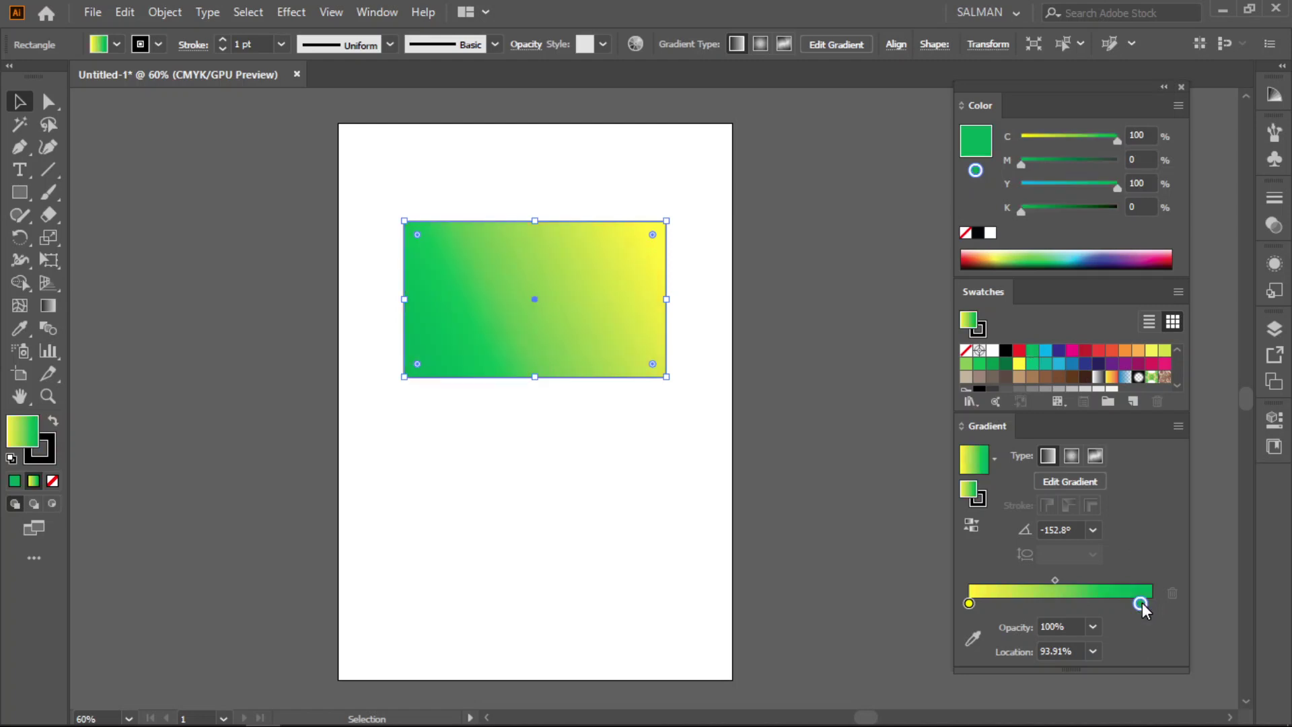
{"action": "left_click", "coordinate": [969, 603]}
{"action": "scroll", "coordinate": [1009, 366], "scroll_direction": "down", "scroll_amount": 1}
{"action": "left_click_drag", "start_coordinate": [966, 354], "coordinate": [969, 602]}
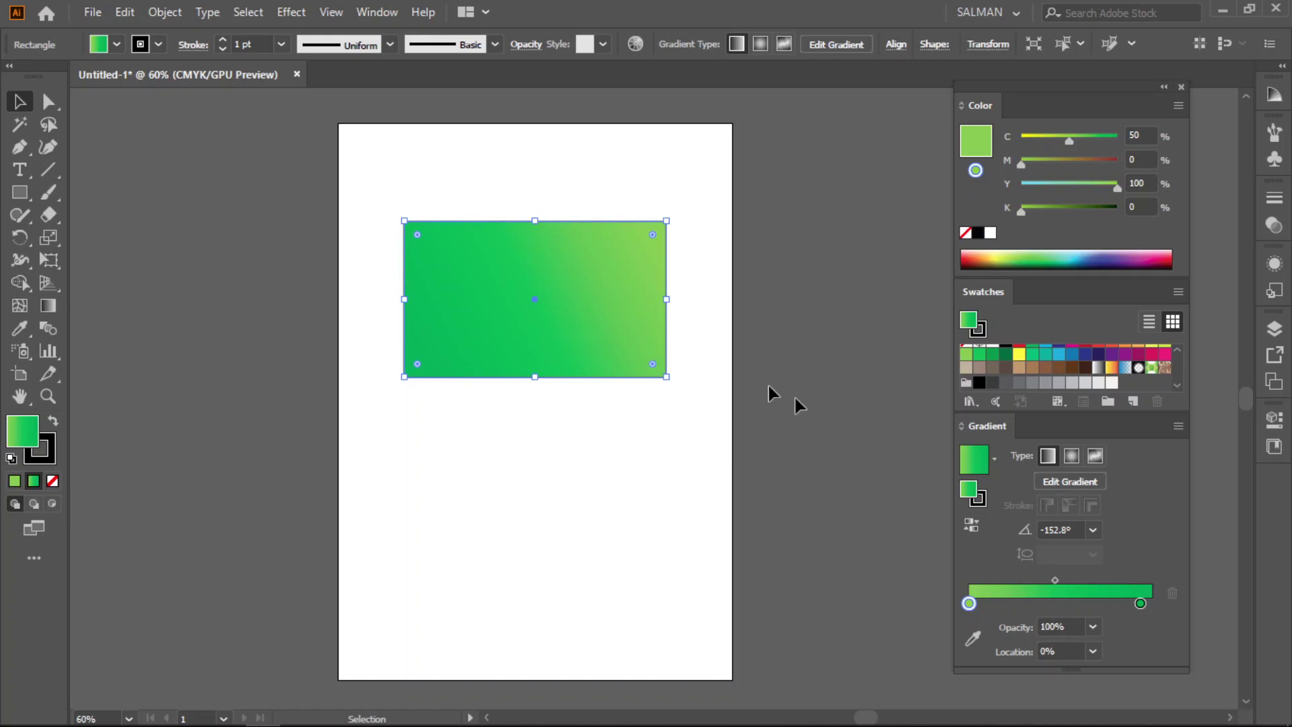
{"action": "key", "text": "g"}
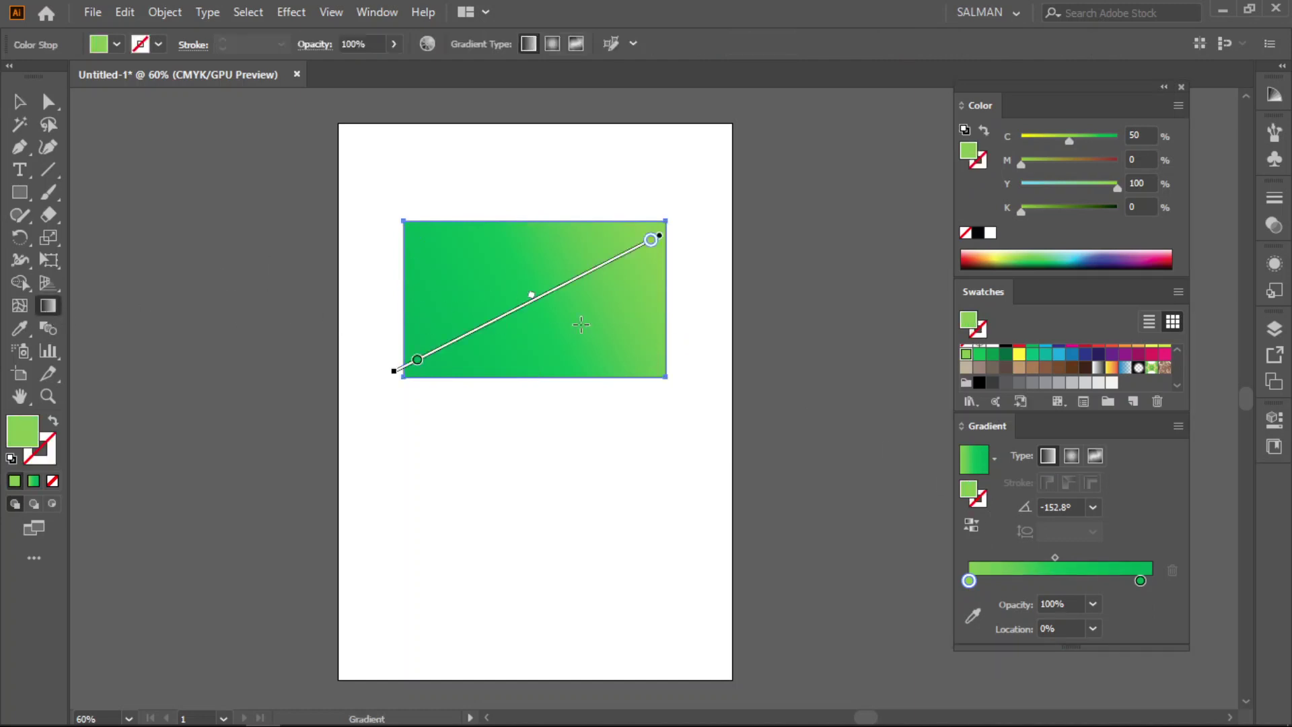
{"action": "left_click_drag", "start_coordinate": [402, 293], "coordinate": [688, 298]}
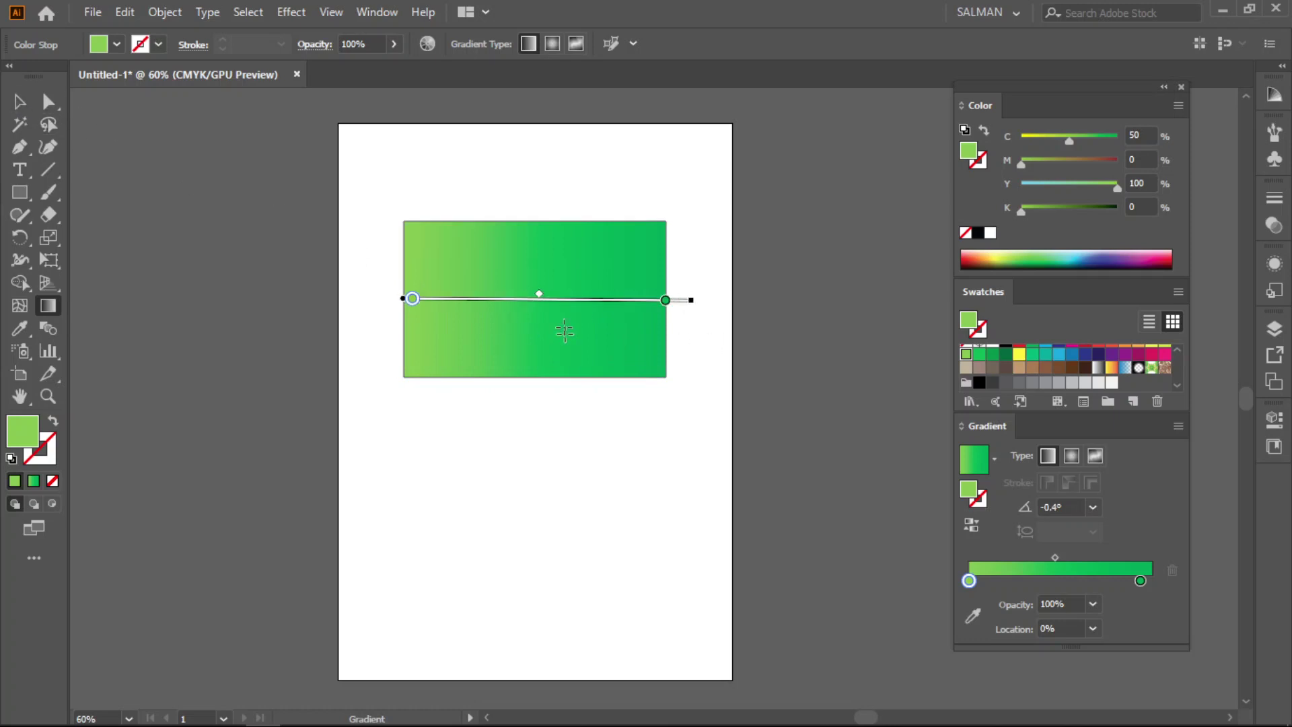
Switch the color model to HSB and recolor the rectangle's start gradient stop muted blue with H 213, S 49, B 57
{"action": "left_click", "coordinate": [18, 101]}
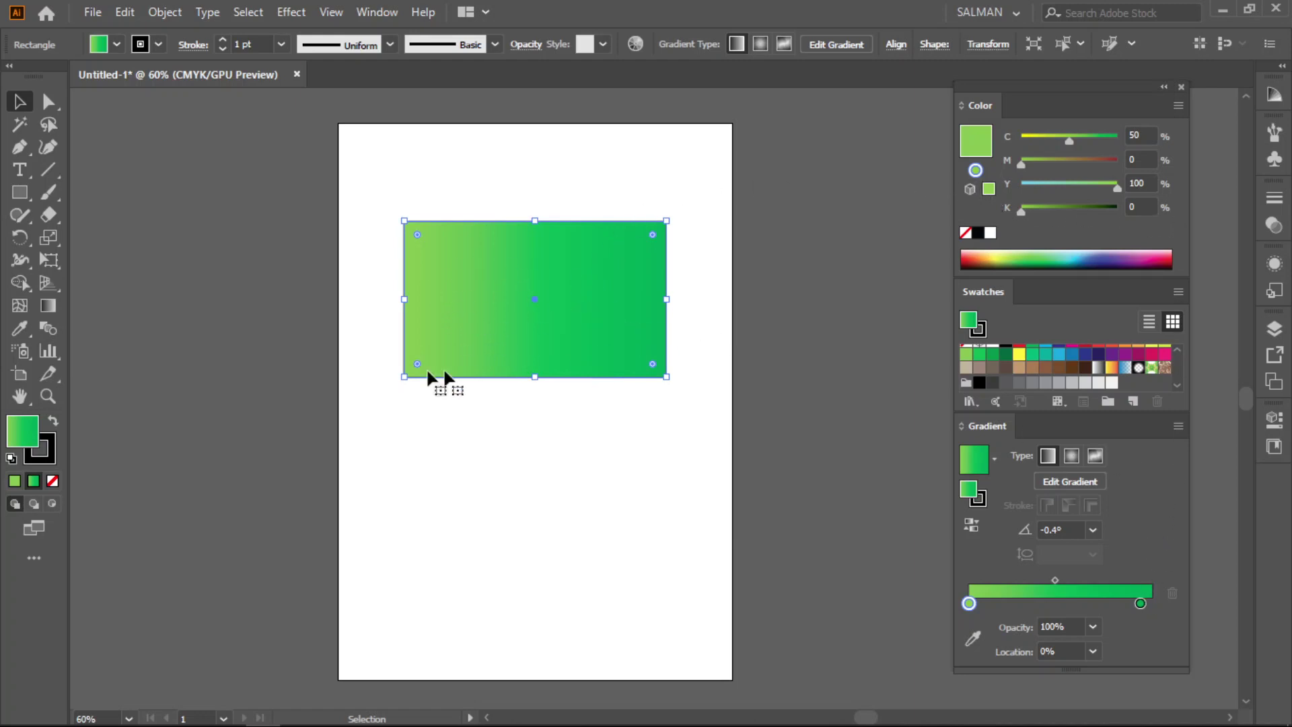
{"action": "left_click", "coordinate": [1141, 603]}
{"action": "left_click", "coordinate": [968, 602]}
{"action": "left_click", "coordinate": [1178, 105]}
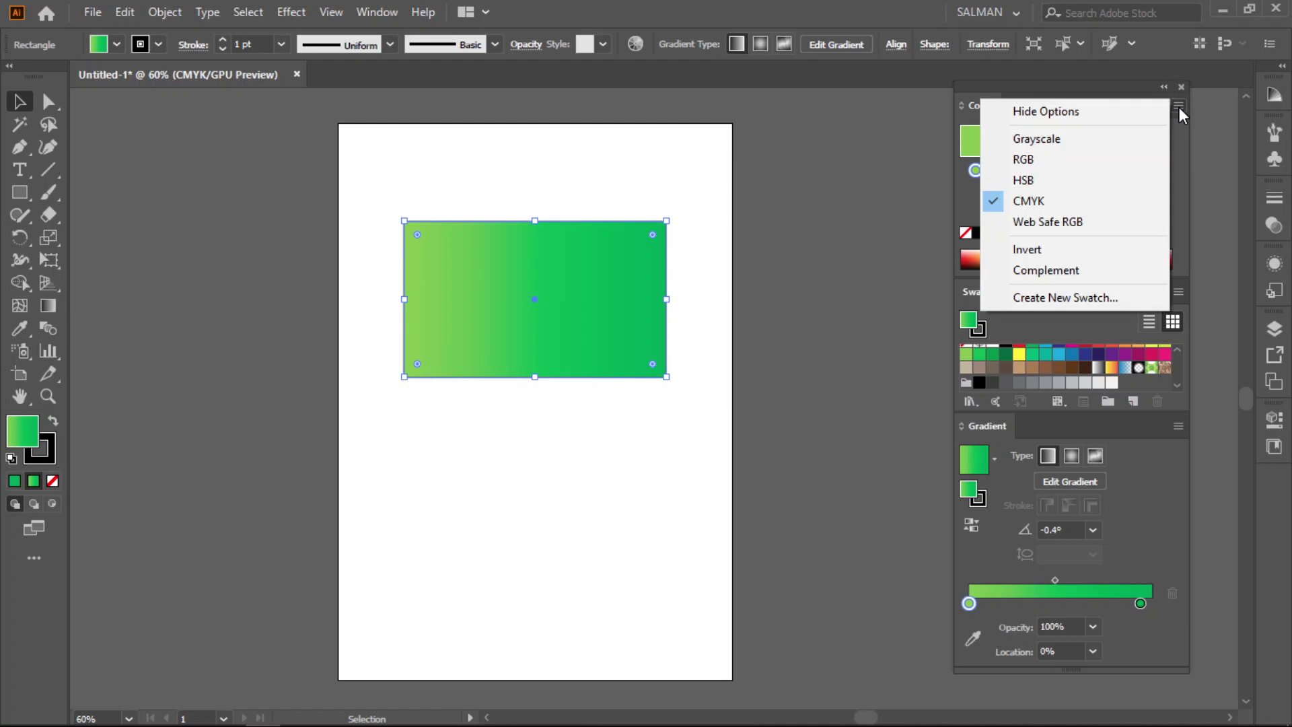
{"action": "left_click", "coordinate": [1047, 180]}
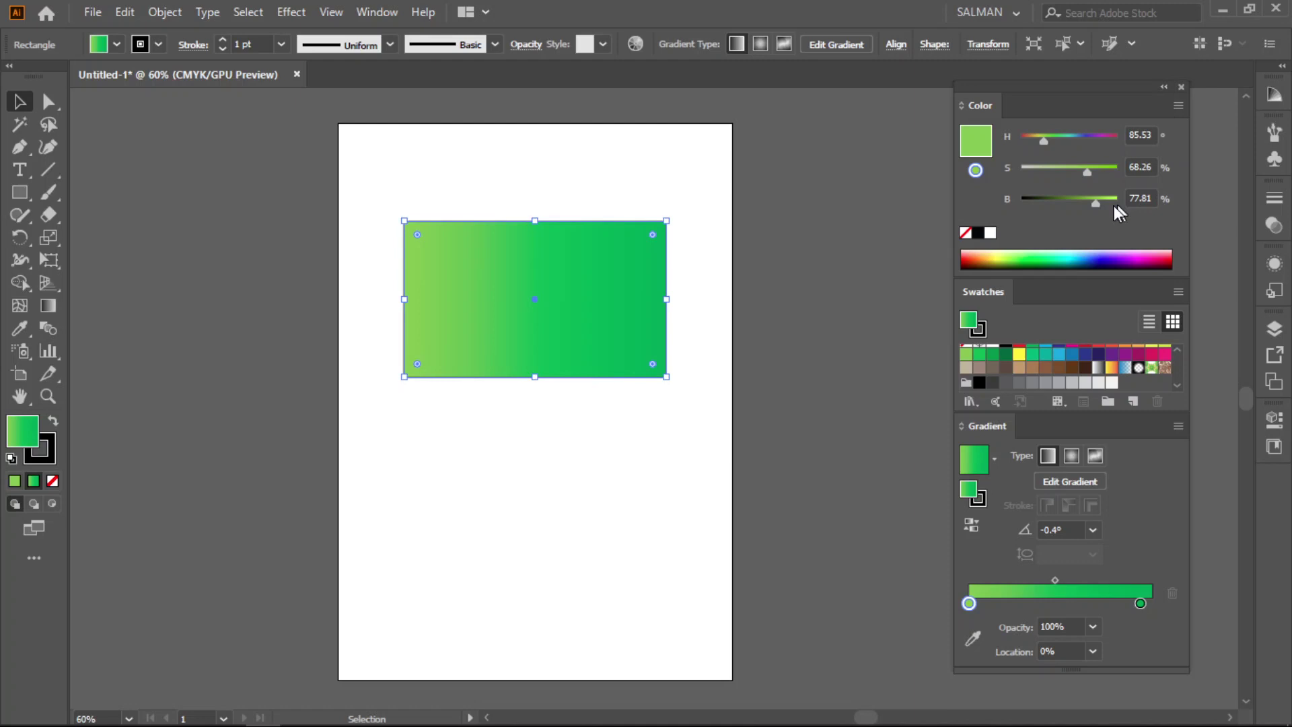
{"action": "mouse_move", "coordinate": [1094, 204]}
{"action": "left_mouse_down"}
{"action": "mouse_move", "coordinate": [1071, 200]}
{"action": "mouse_move", "coordinate": [1087, 205]}
{"action": "left_mouse_up"}
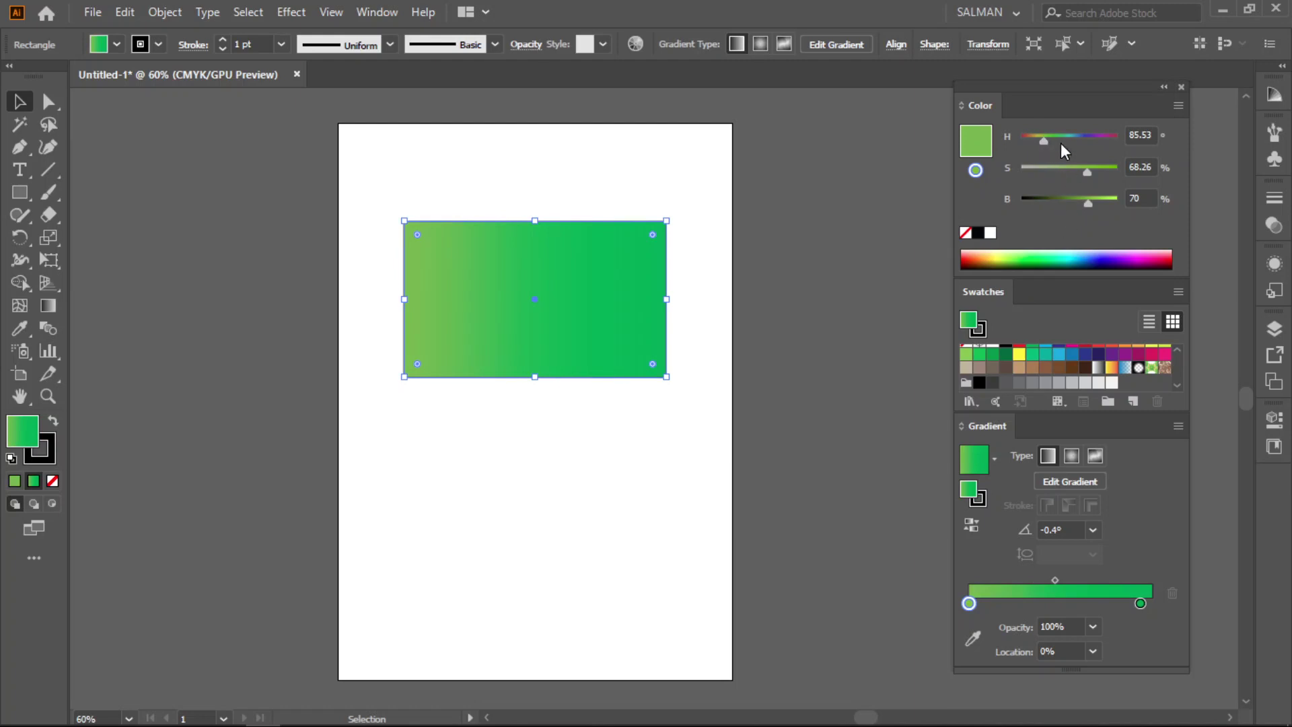
{"action": "left_click_drag", "start_coordinate": [1044, 142], "coordinate": [1079, 142]}
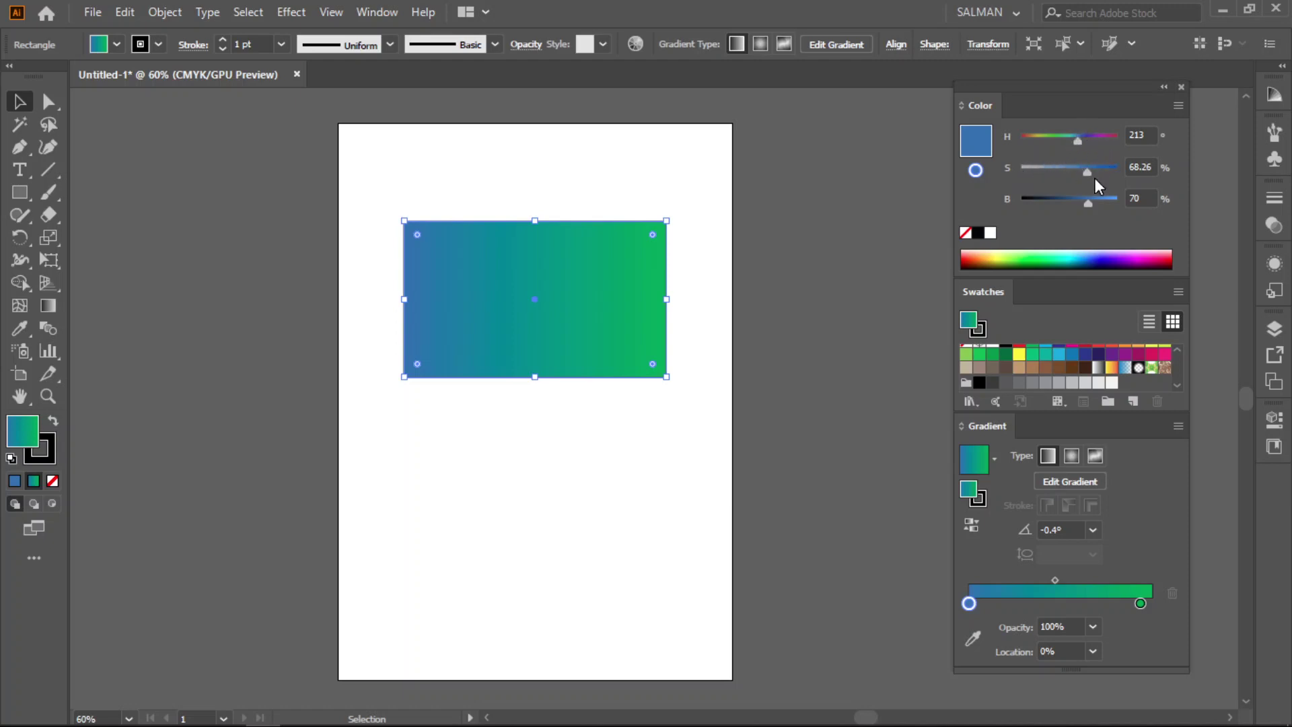
{"action": "left_click_drag", "start_coordinate": [1090, 170], "coordinate": [1075, 203]}
Copy the blue to the gradient's end stop, darken it to S 86 and B about 48, and set the start stop's brightness to 75
{"action": "left_click_drag", "start_coordinate": [975, 148], "coordinate": [1141, 609]}
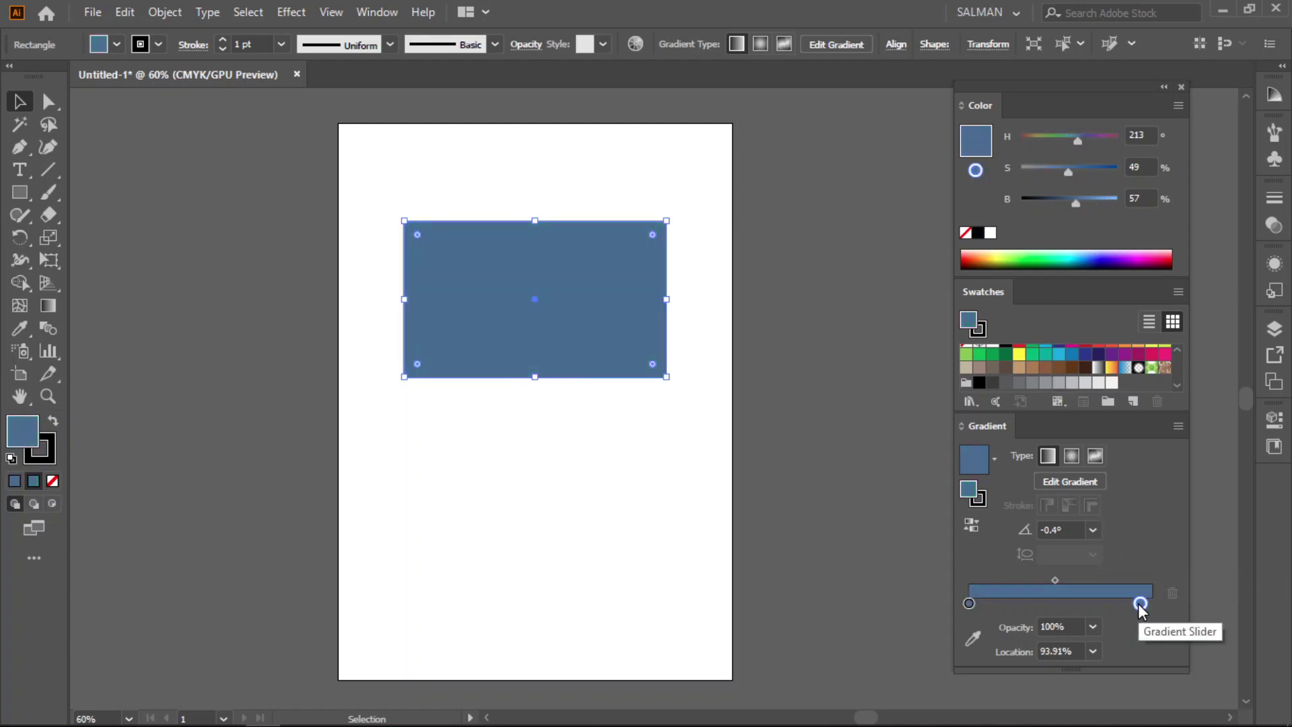
{"action": "left_click_drag", "start_coordinate": [1065, 171], "coordinate": [1066, 200]}
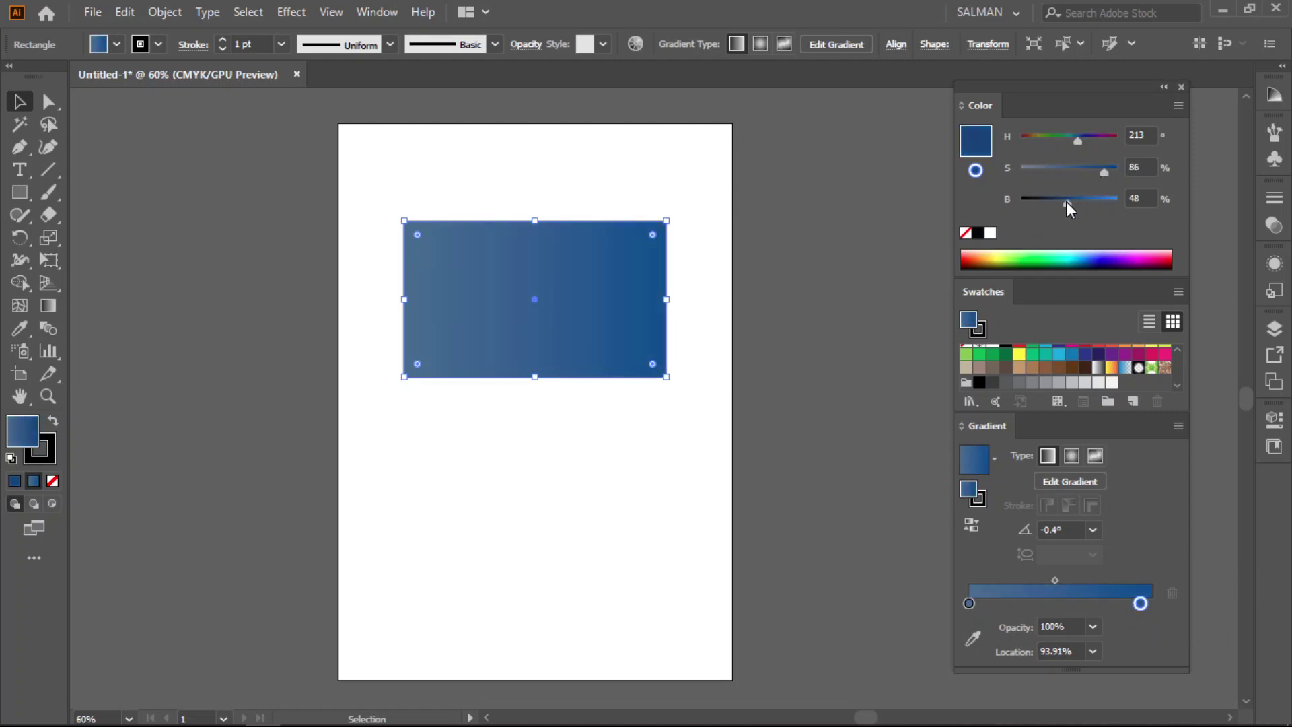
{"action": "left_click", "coordinate": [968, 603]}
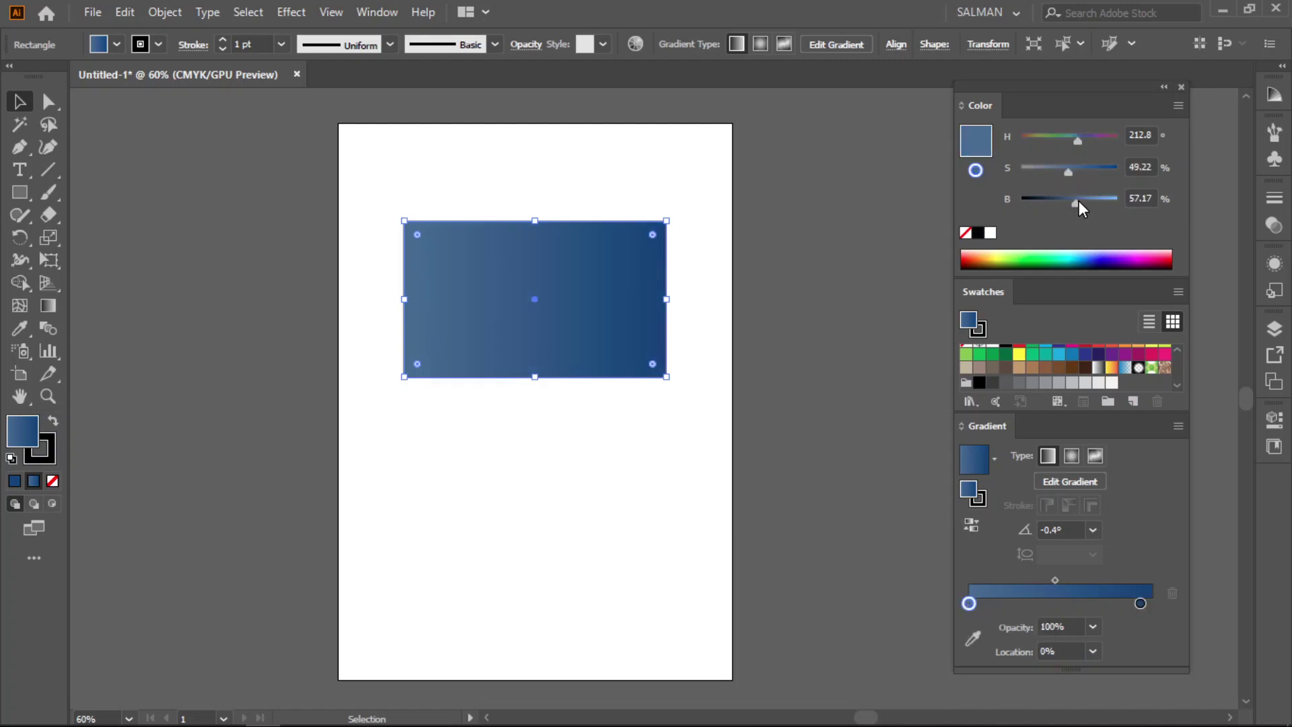
{"action": "left_click_drag", "start_coordinate": [1080, 202], "coordinate": [1093, 201]}
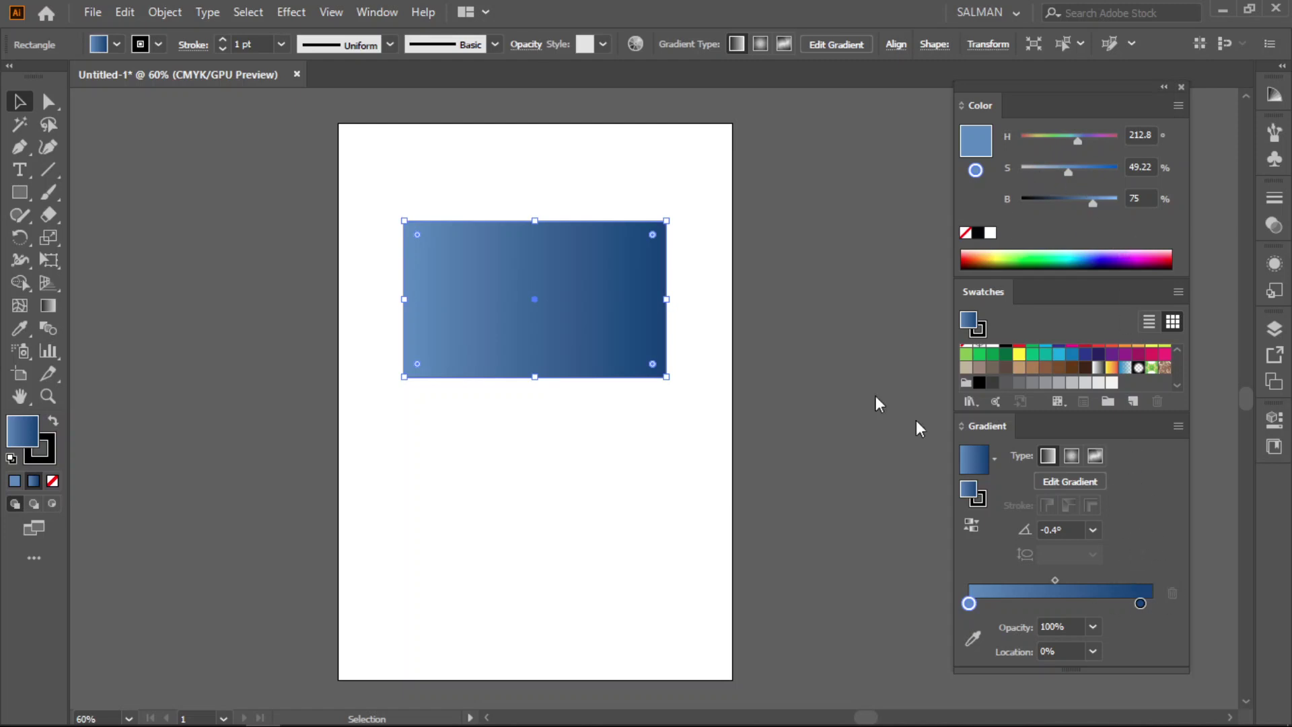
Try the Grayscale color model on the start stop and switch back to HSB
{"action": "left_click", "coordinate": [1178, 106]}
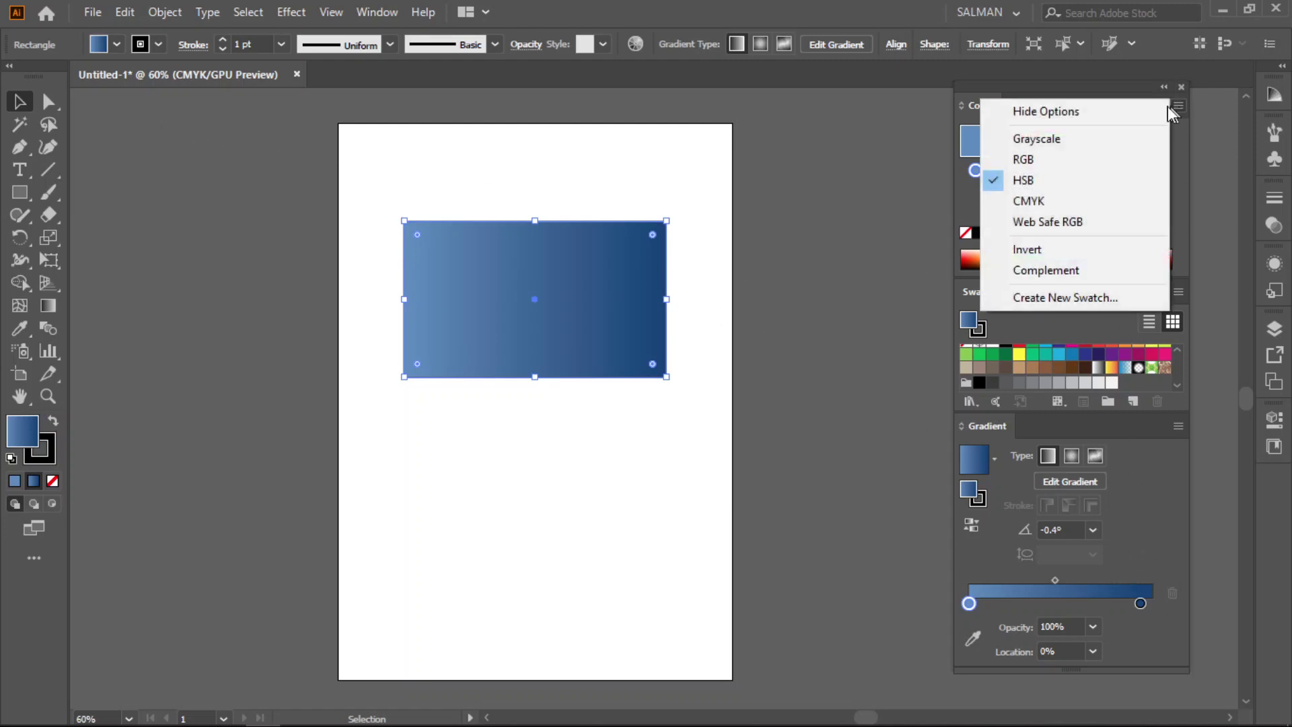
{"action": "left_click", "coordinate": [1076, 139]}
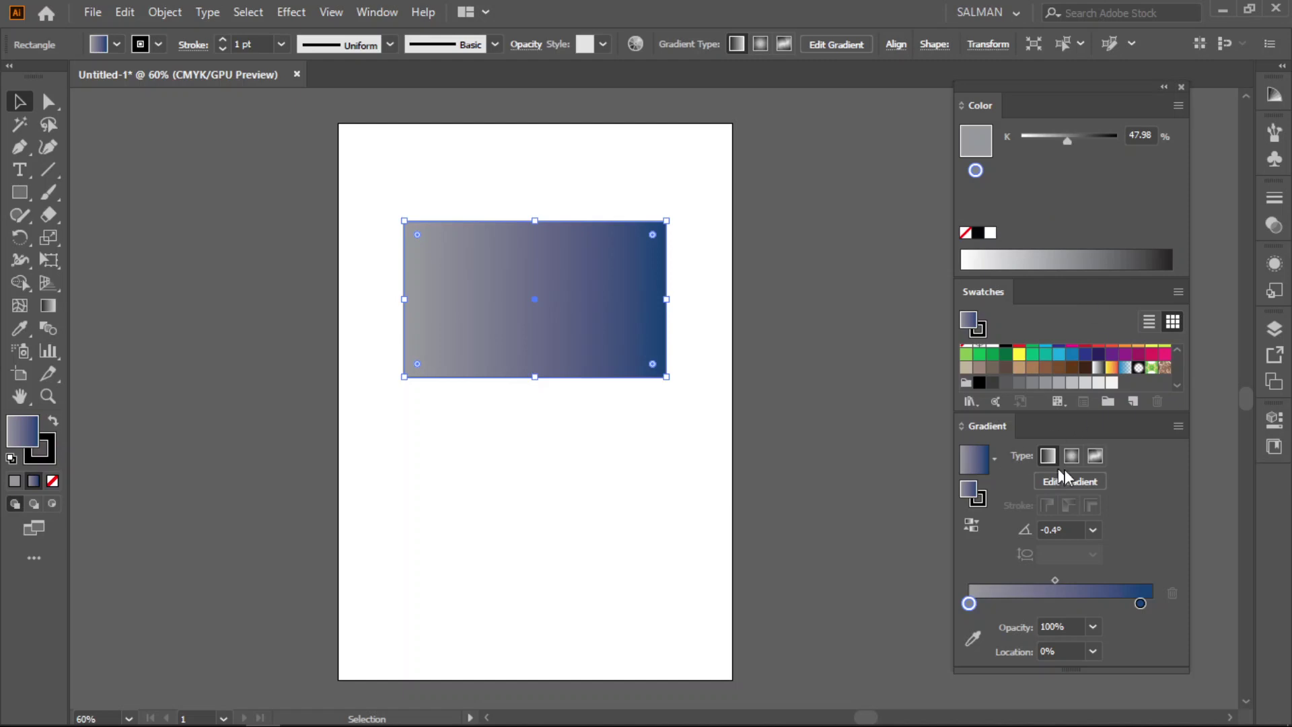
{"action": "left_click", "coordinate": [1176, 105]}
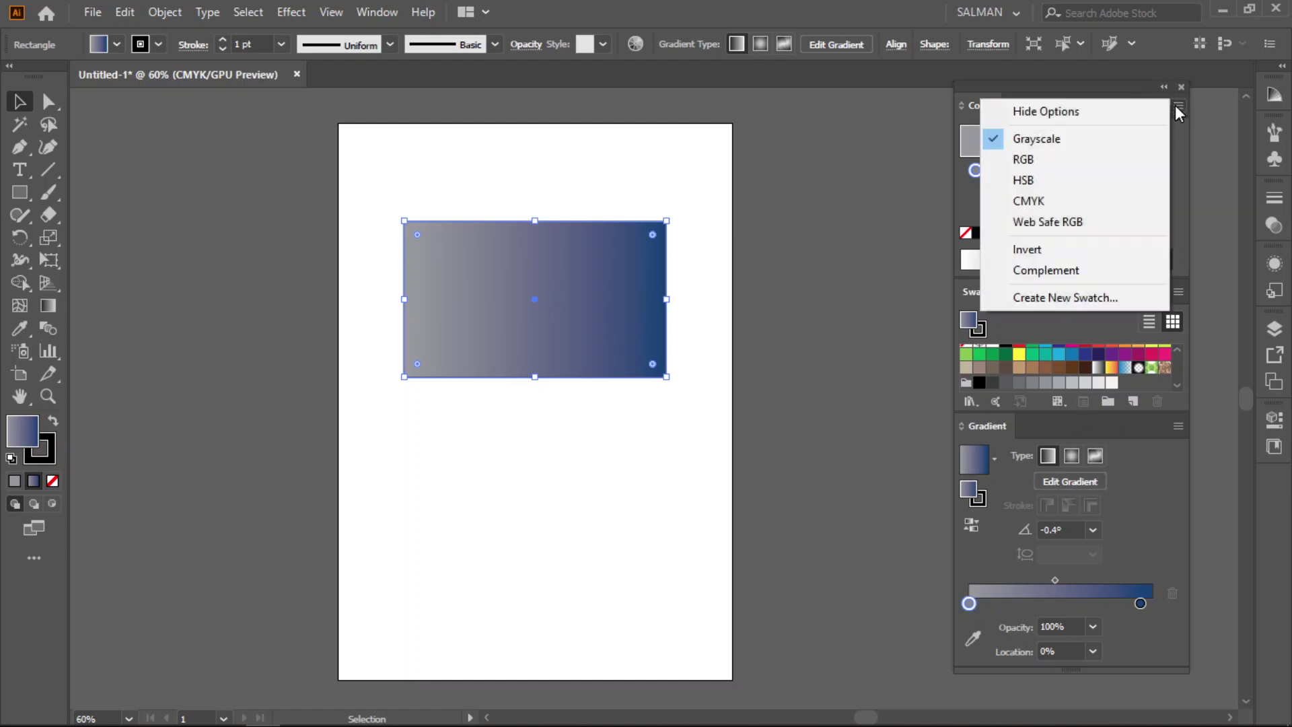
{"action": "left_click", "coordinate": [1058, 179]}
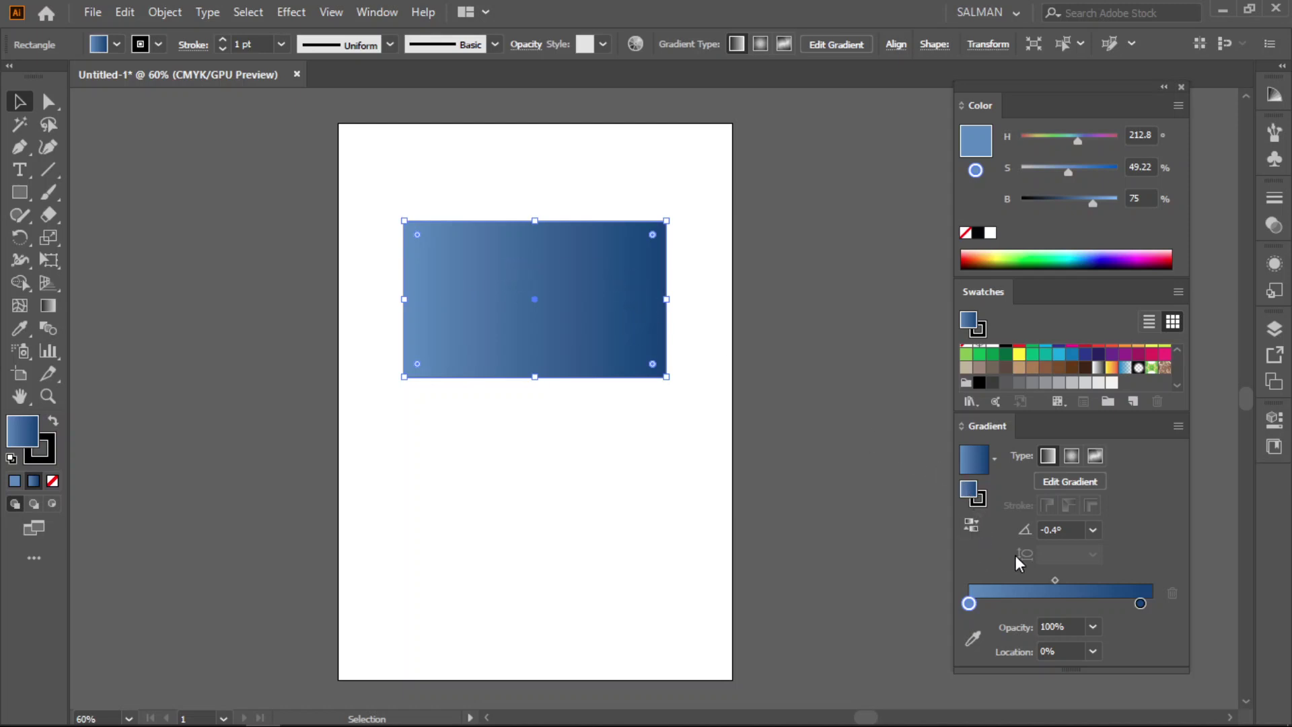
Move the rectangle off the artboard's left side and draw a large circle in the artboard's upper middle with the Ellipse tool
{"action": "left_click_drag", "start_coordinate": [630, 282], "coordinate": [285, 250]}
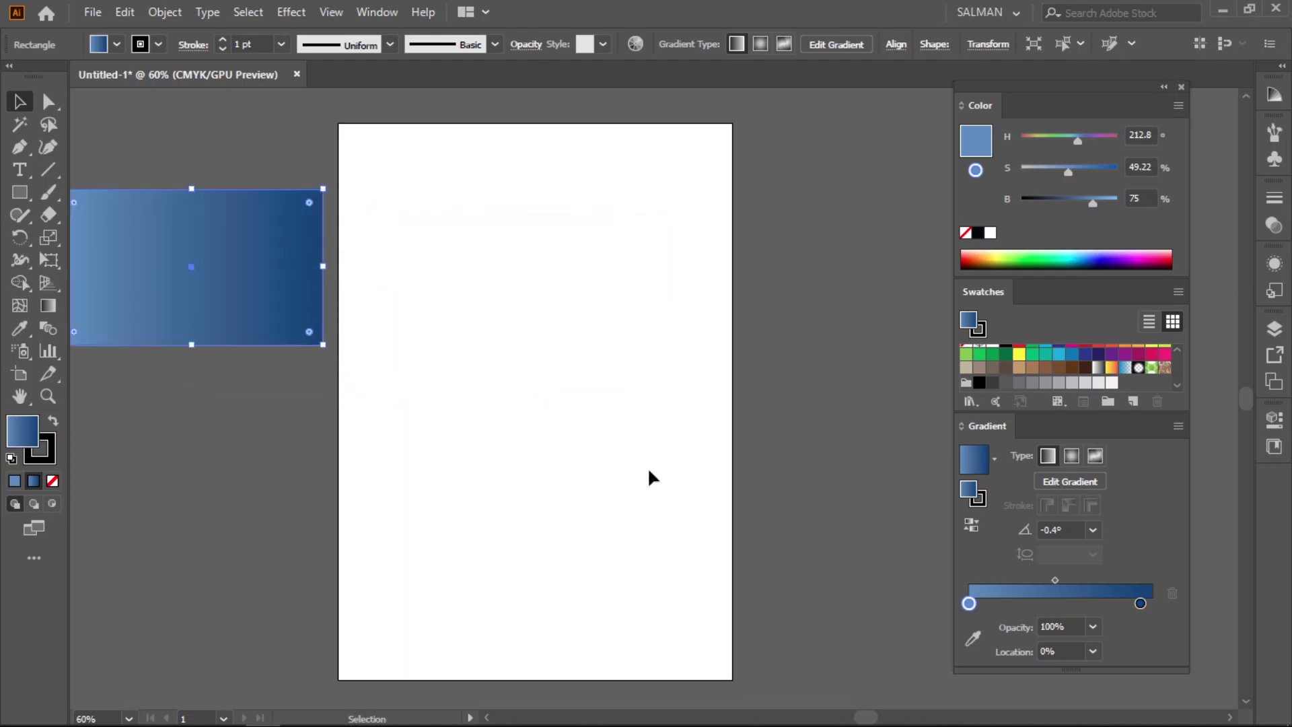
{"action": "left_click", "coordinate": [20, 196]}
{"action": "left_click", "coordinate": [104, 237]}
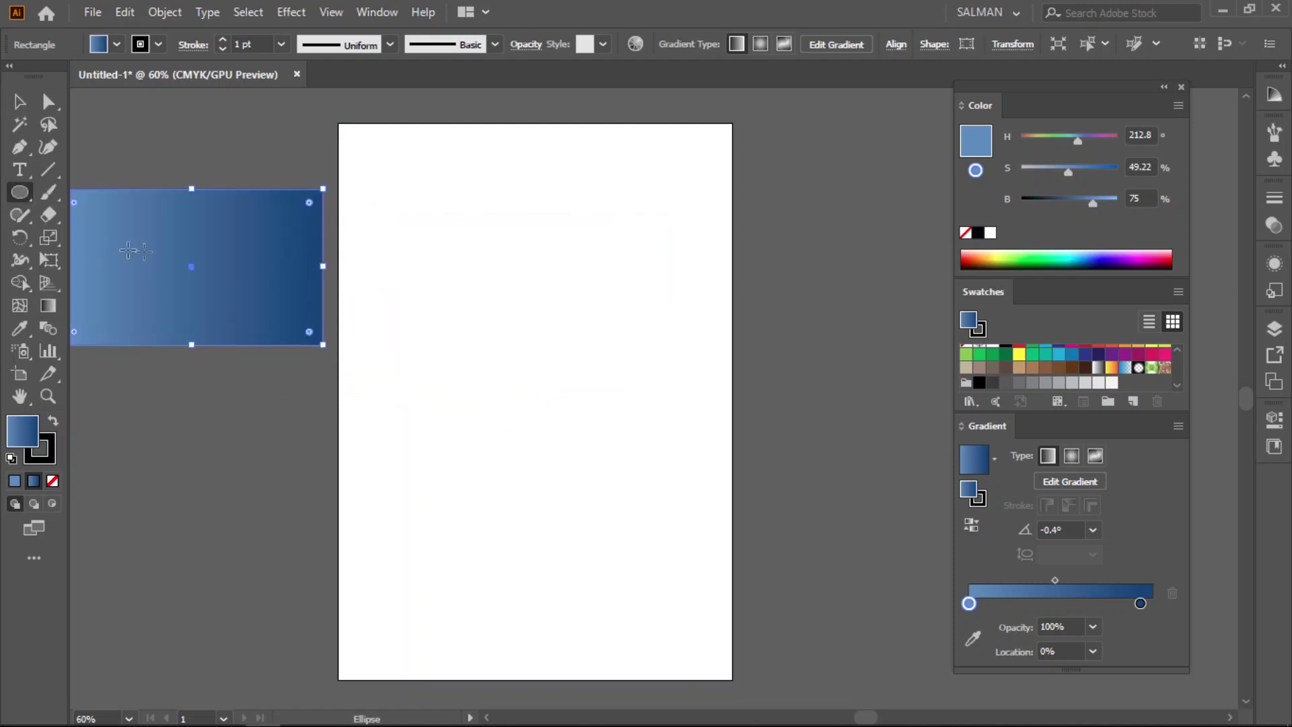
{"action": "left_click_drag", "start_coordinate": [418, 220], "coordinate": [637, 482]}
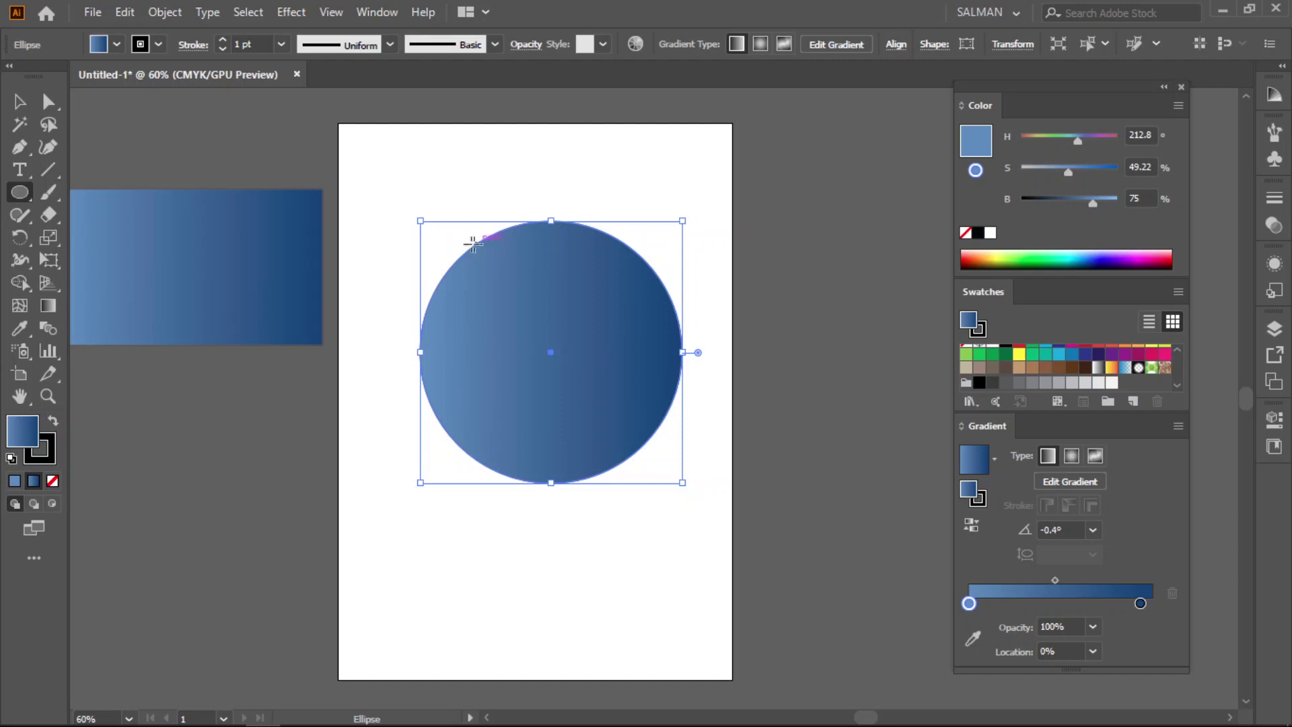
Redraw the circle's linear gradient diagonally from its upper-left edge toward the lower right at about -47.5°
{"action": "left_click", "coordinate": [48, 305]}
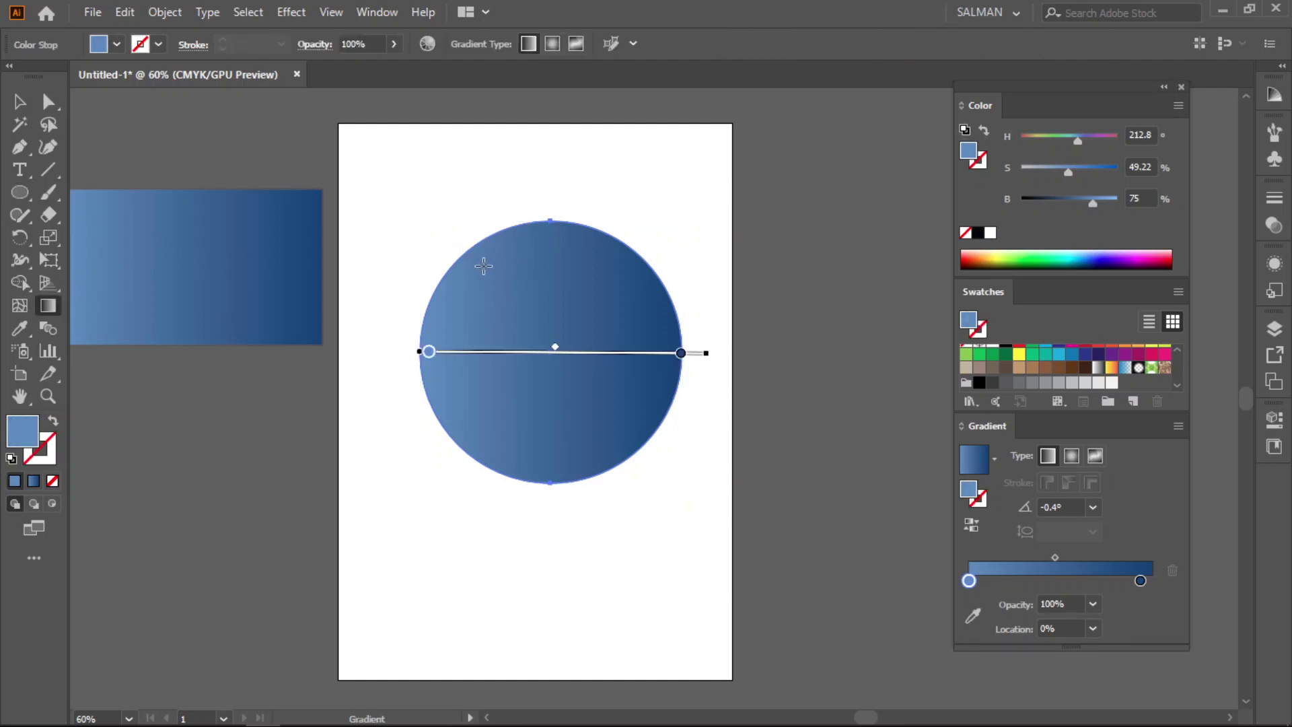
{"action": "left_click_drag", "start_coordinate": [478, 252], "coordinate": [598, 402]}
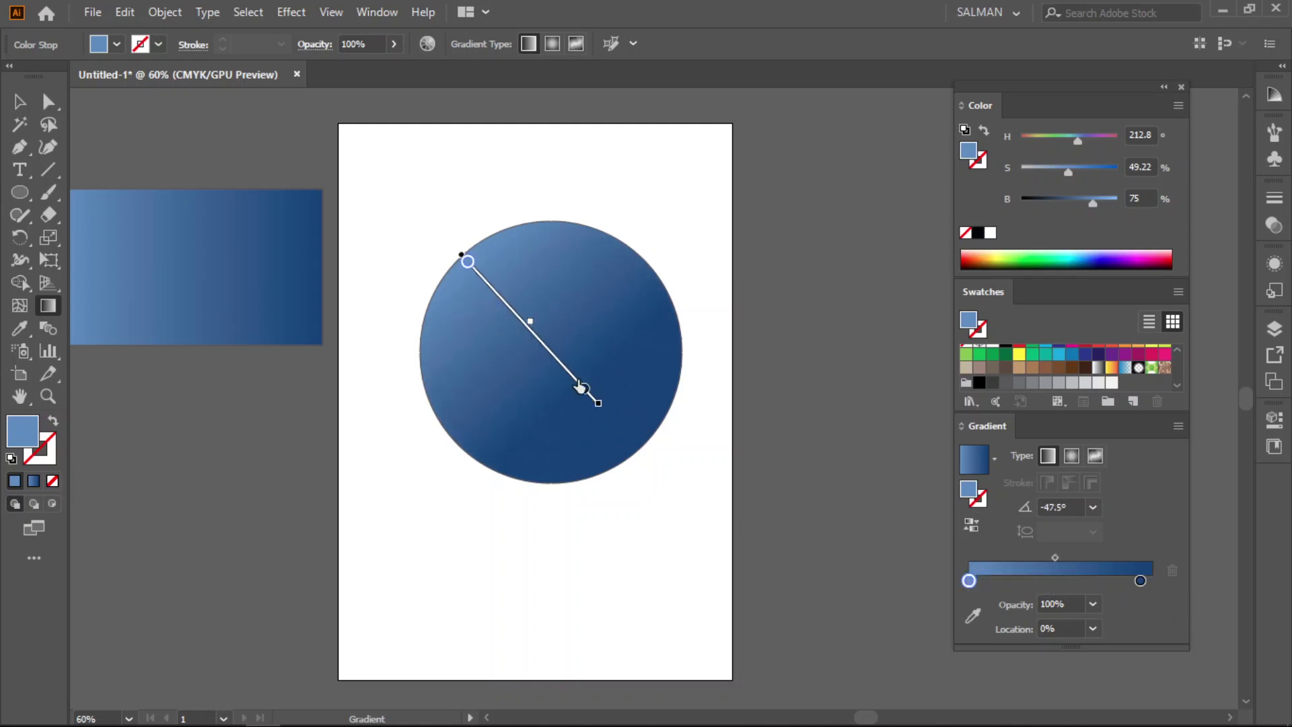
{"action": "left_click", "coordinate": [19, 101]}
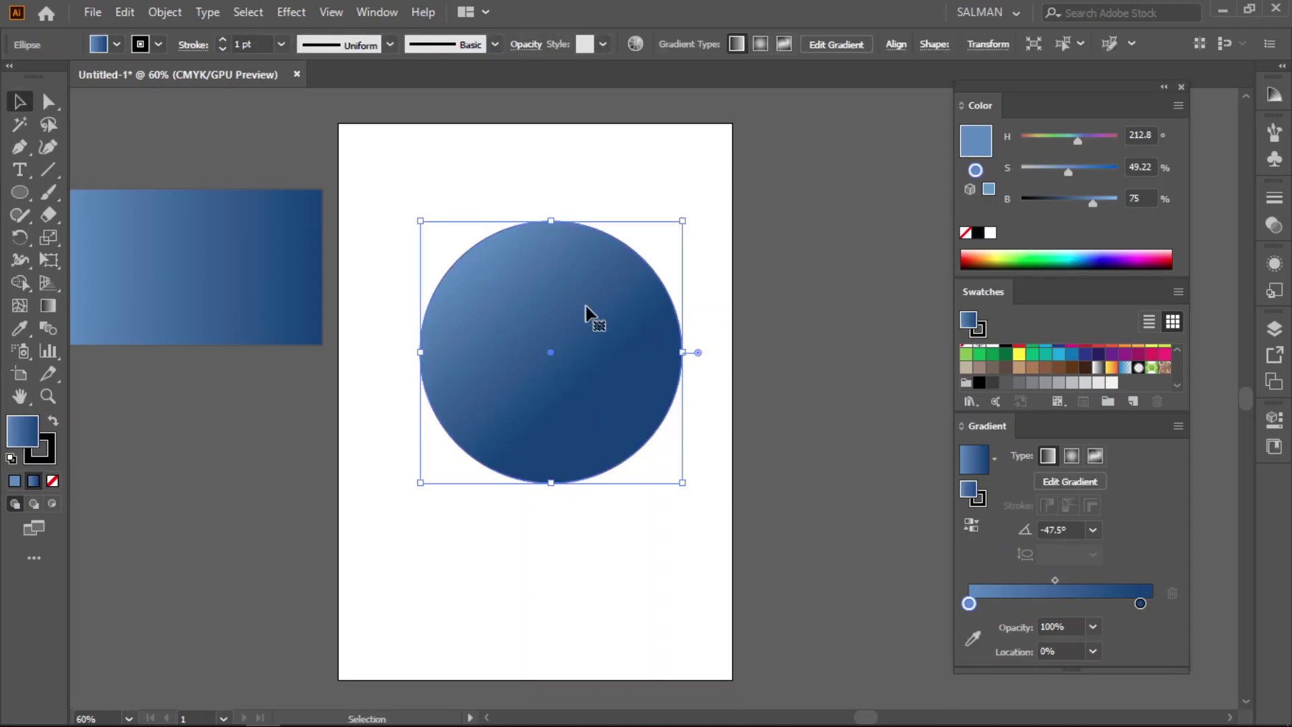
Change the circle's gradient to radial, try a smaller spread with a 99.4% aspect ratio, and extend the spread back to the circle's edge
{"action": "left_click", "coordinate": [1070, 481]}
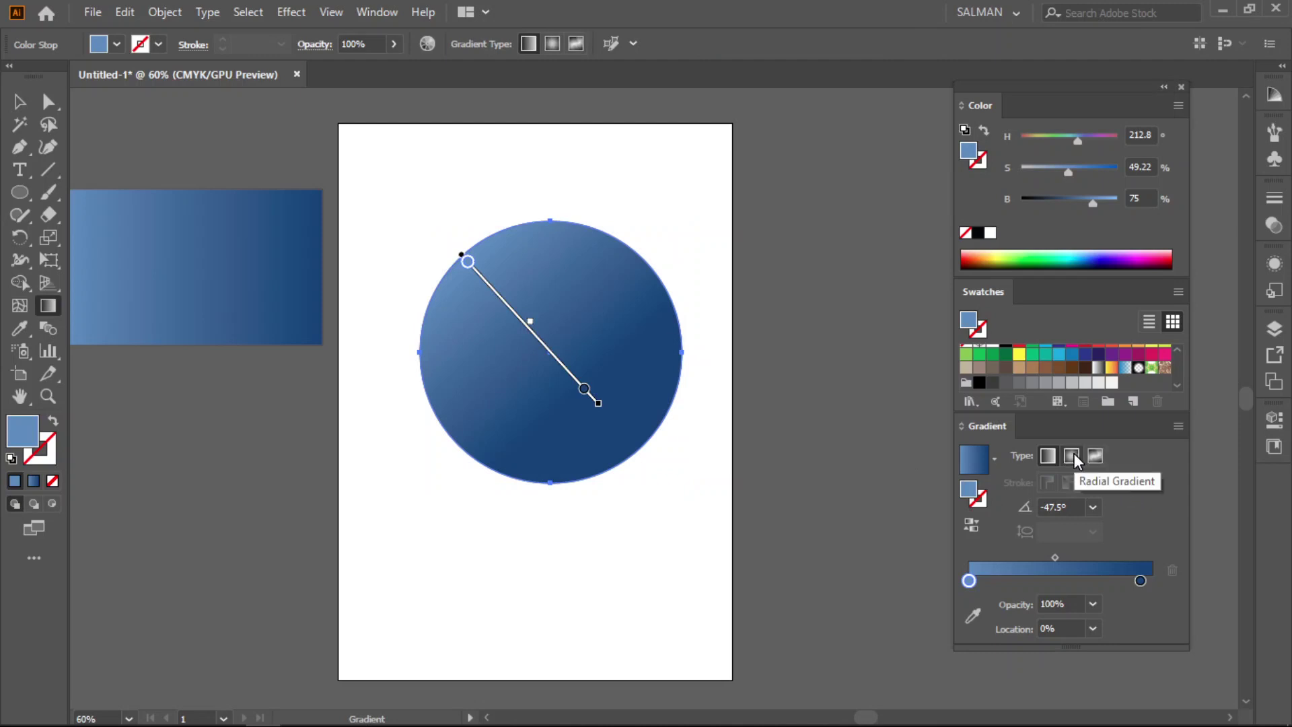
{"action": "left_click", "coordinate": [1072, 457]}
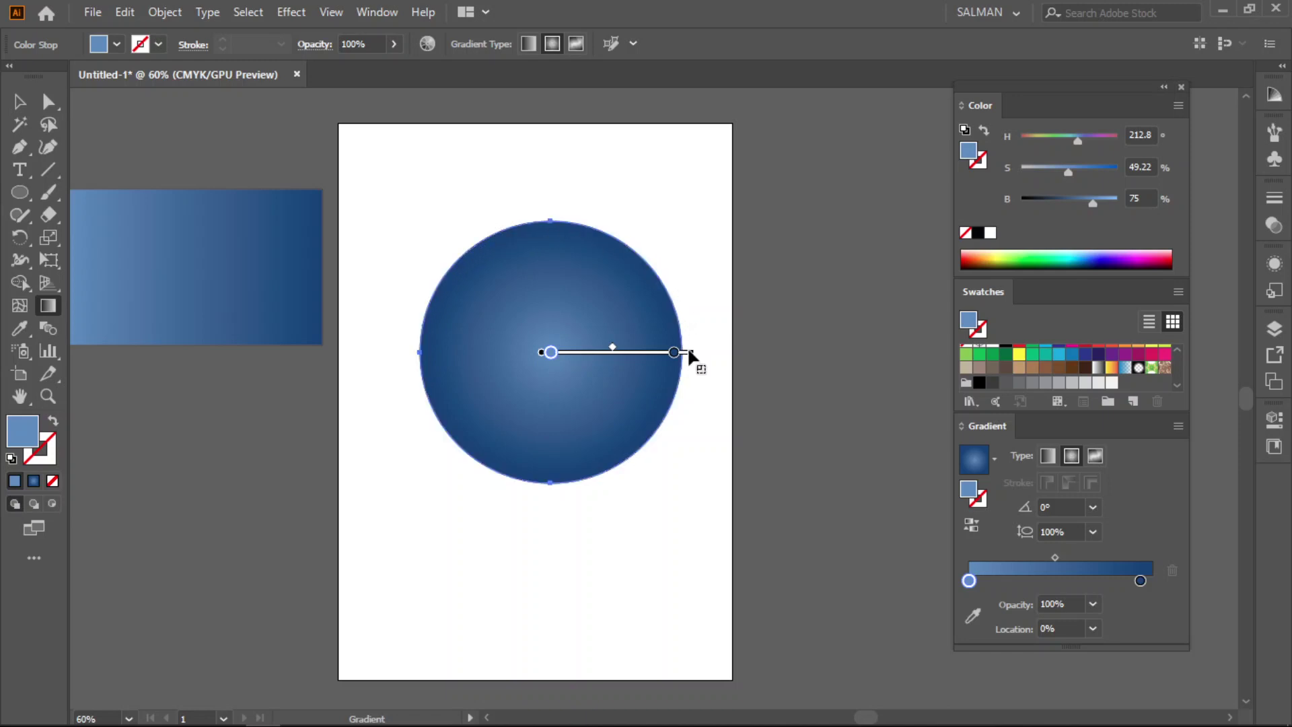
{"action": "left_click_drag", "start_coordinate": [419, 352], "coordinate": [497, 364]}
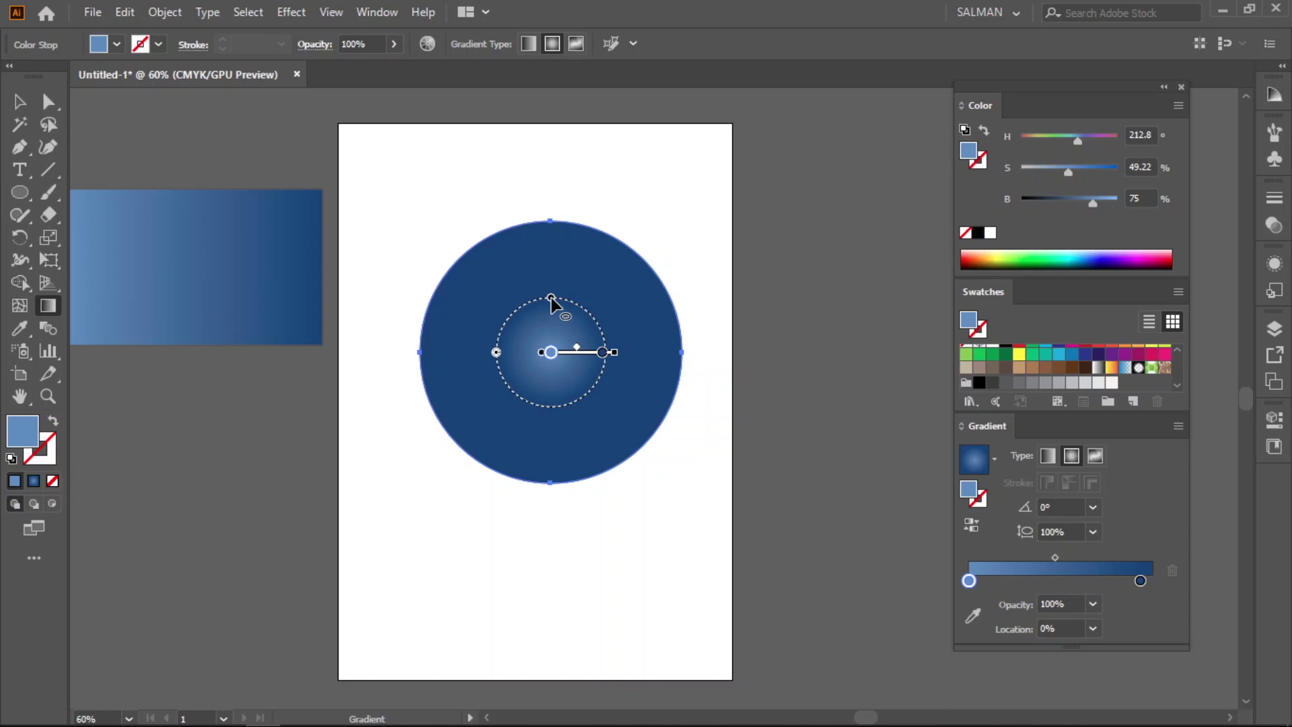
{"action": "mouse_move", "coordinate": [551, 298]}
{"action": "left_mouse_down"}
{"action": "mouse_move", "coordinate": [551, 323]}
{"action": "mouse_move", "coordinate": [551, 298]}
{"action": "left_mouse_up"}
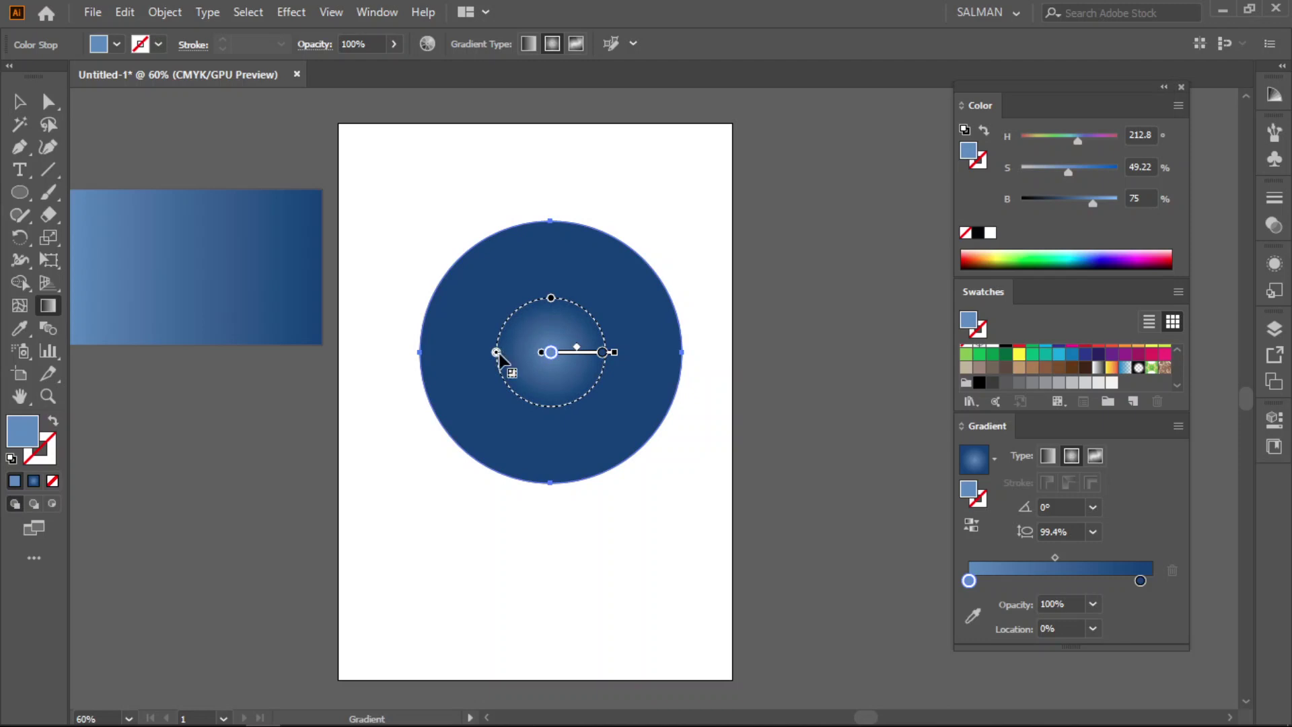
{"action": "left_click_drag", "start_coordinate": [496, 352], "coordinate": [420, 352]}
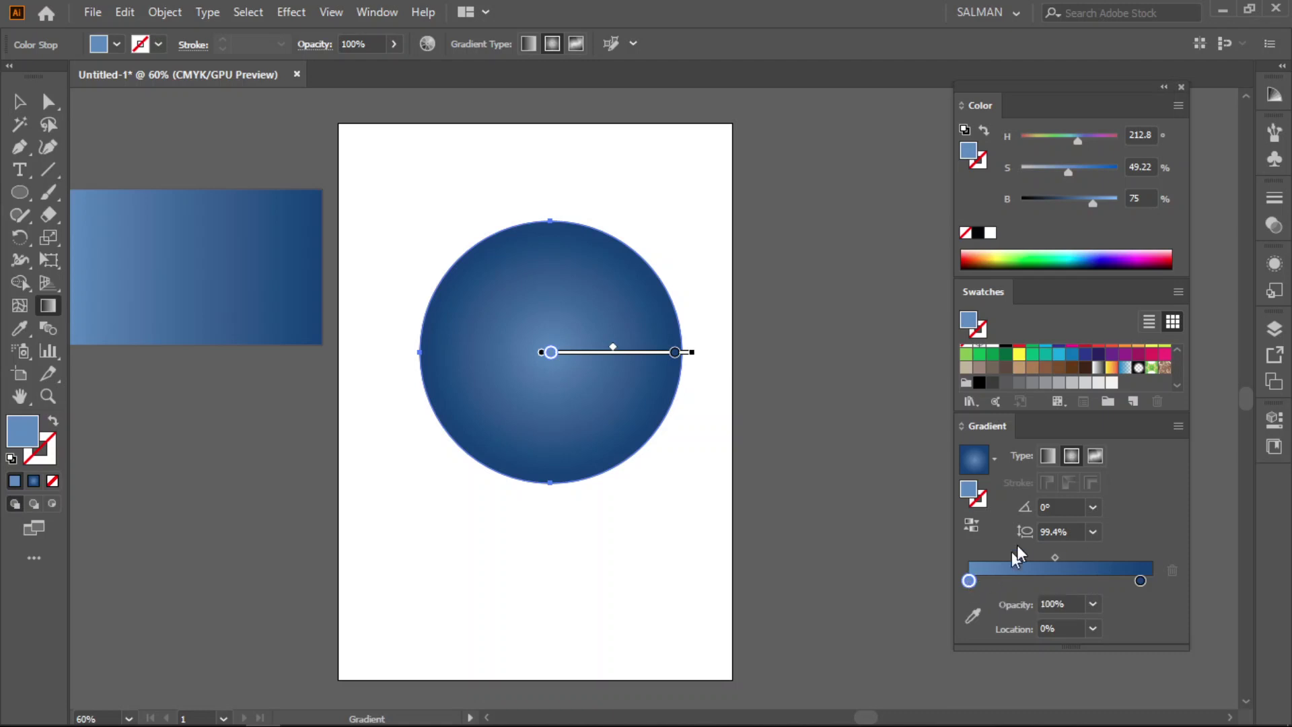
Apply the bright cyan-blue swatch (H 196.45, S 100, B 93.81) to the radial gradient's start stop
{"action": "scroll", "coordinate": [1049, 380], "scroll_direction": "up", "scroll_amount": 1}
{"action": "left_click_drag", "start_coordinate": [1047, 355], "coordinate": [970, 580]}
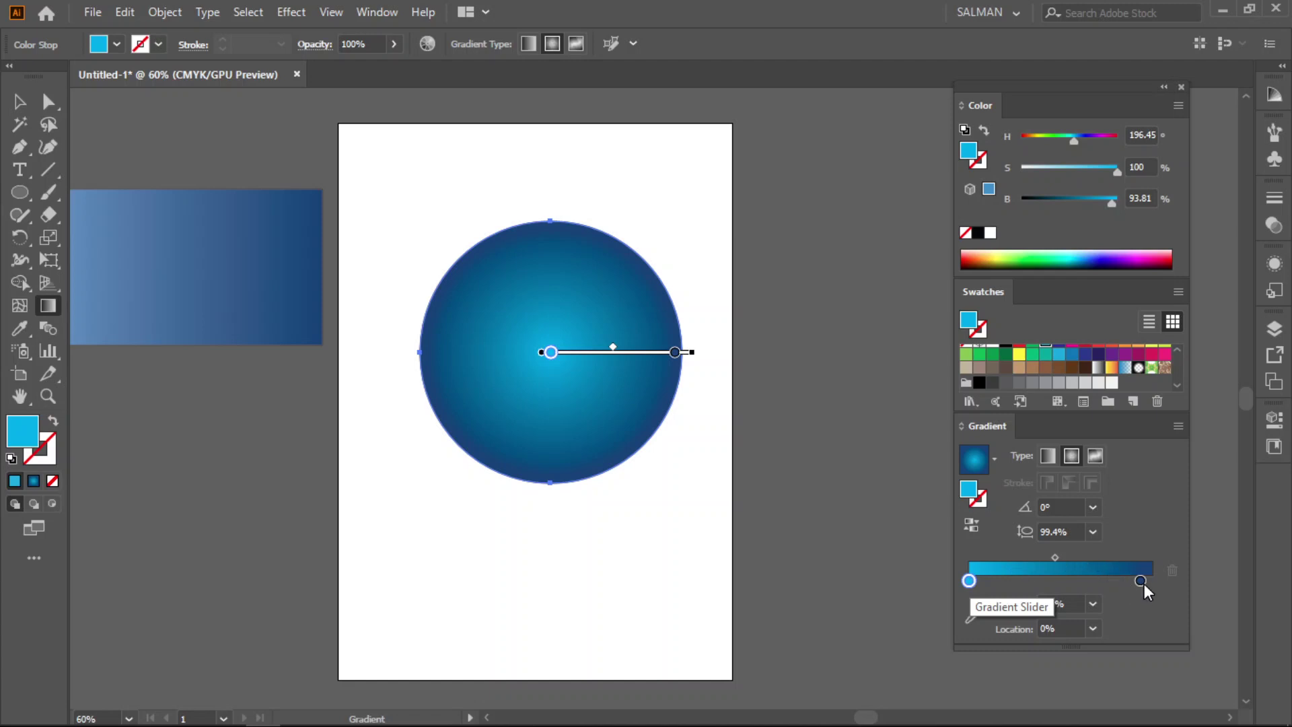
{"action": "left_click", "coordinate": [19, 101]}
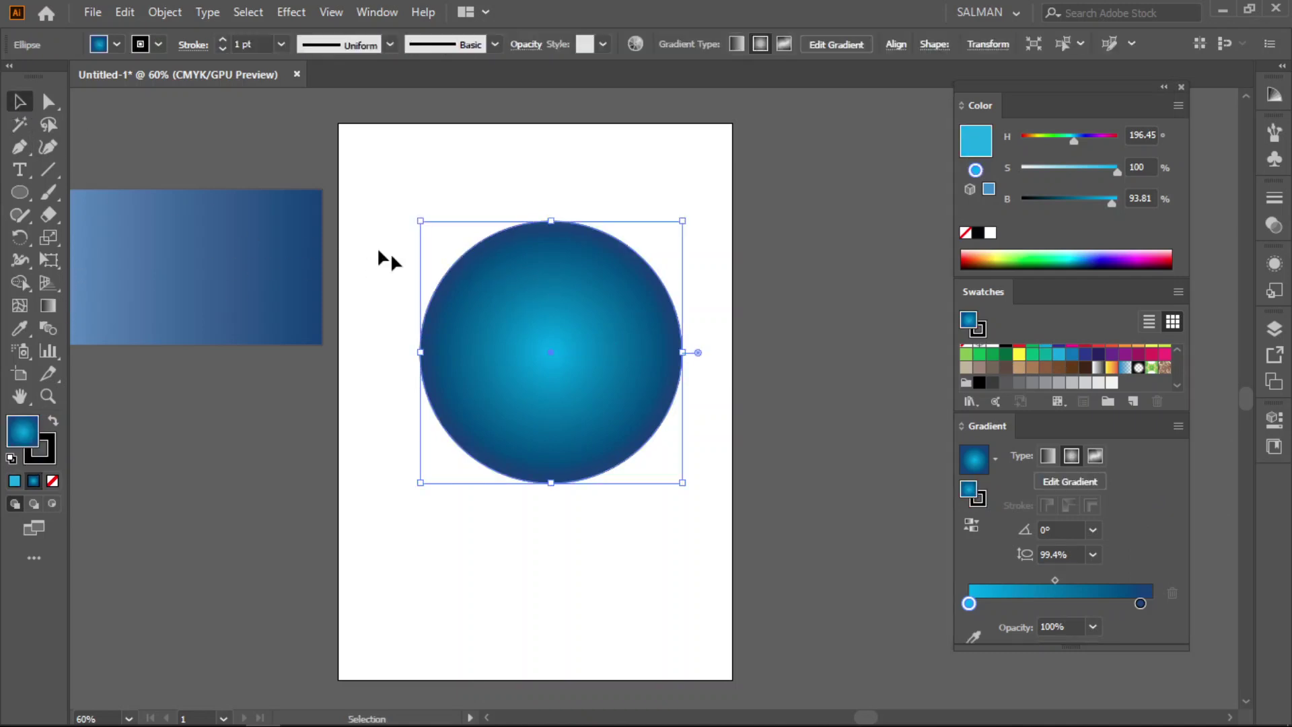
Redraw the radial gradient from the circle's upper-left edge to its lower right at about -51.5°, and deselect the circle
{"action": "left_click", "coordinate": [48, 306]}
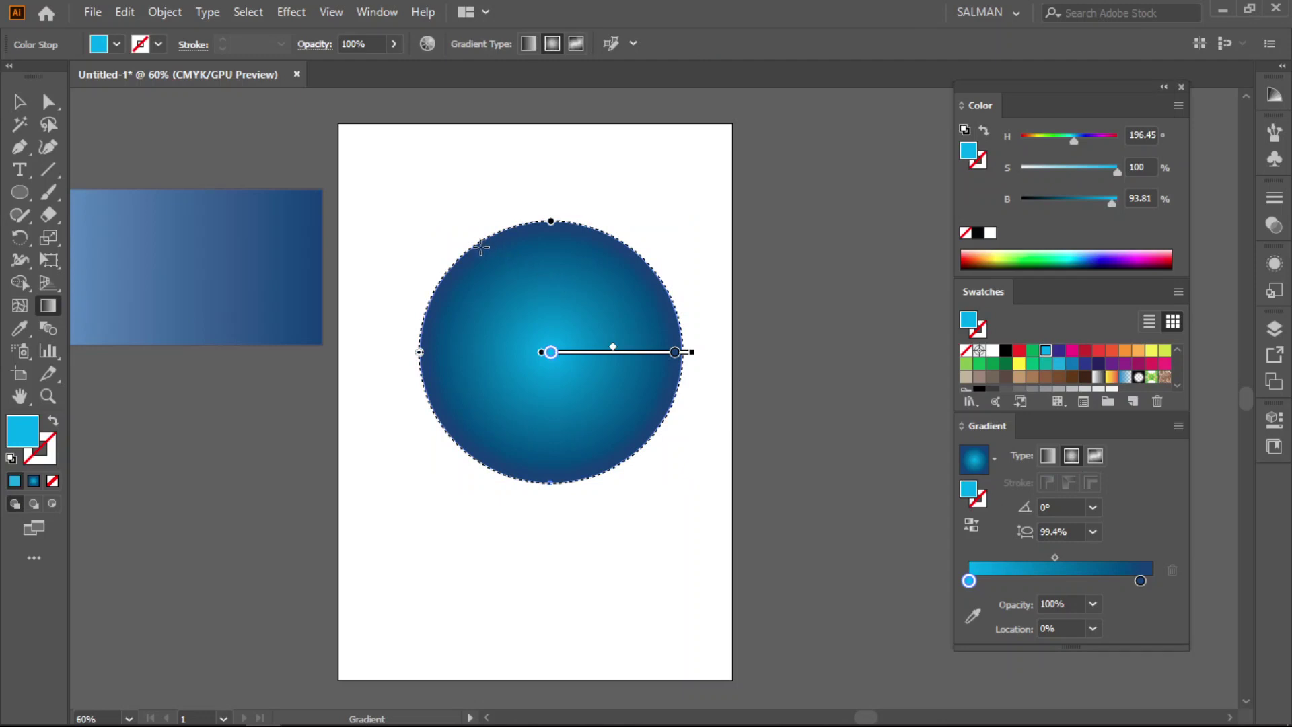
{"action": "left_click_drag", "start_coordinate": [482, 247], "coordinate": [639, 443]}
{"action": "left_click", "coordinate": [21, 105]}
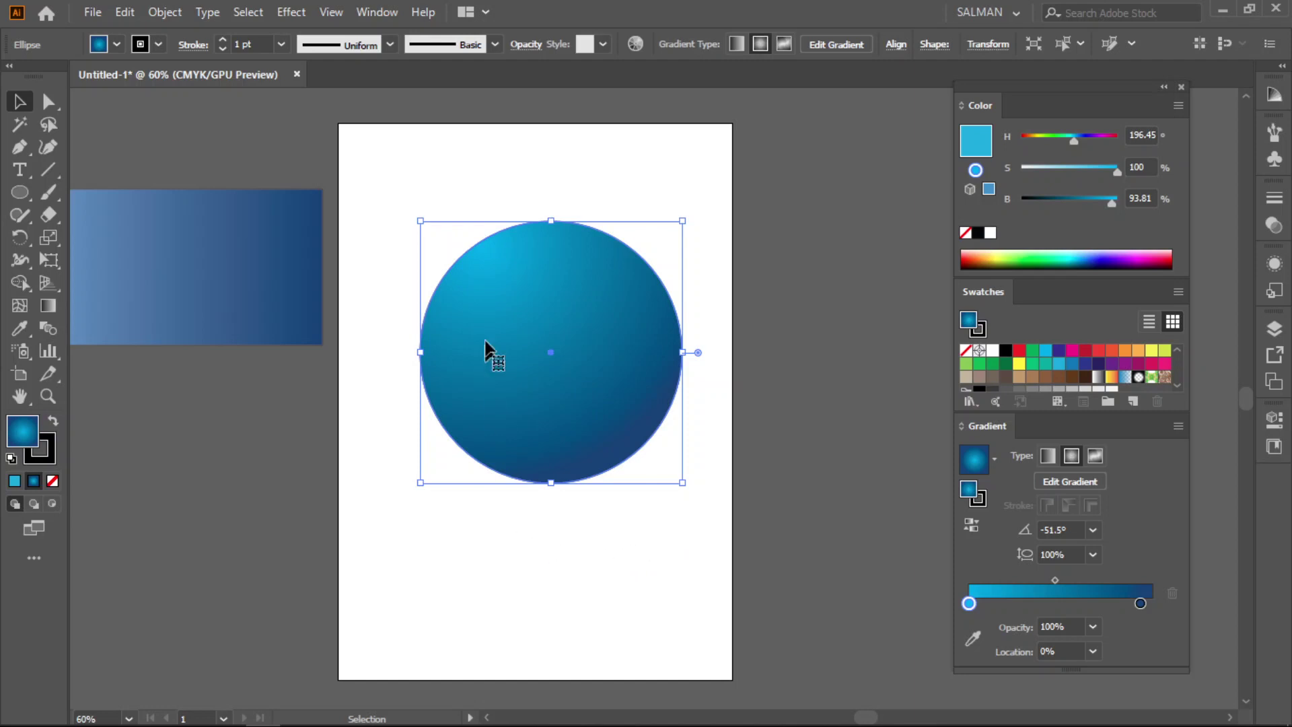
{"action": "left_click", "coordinate": [657, 548]}
Remove the circle's stroke and make its gradient fill active again
{"action": "left_click", "coordinate": [592, 374]}
{"action": "left_click", "coordinate": [53, 453]}
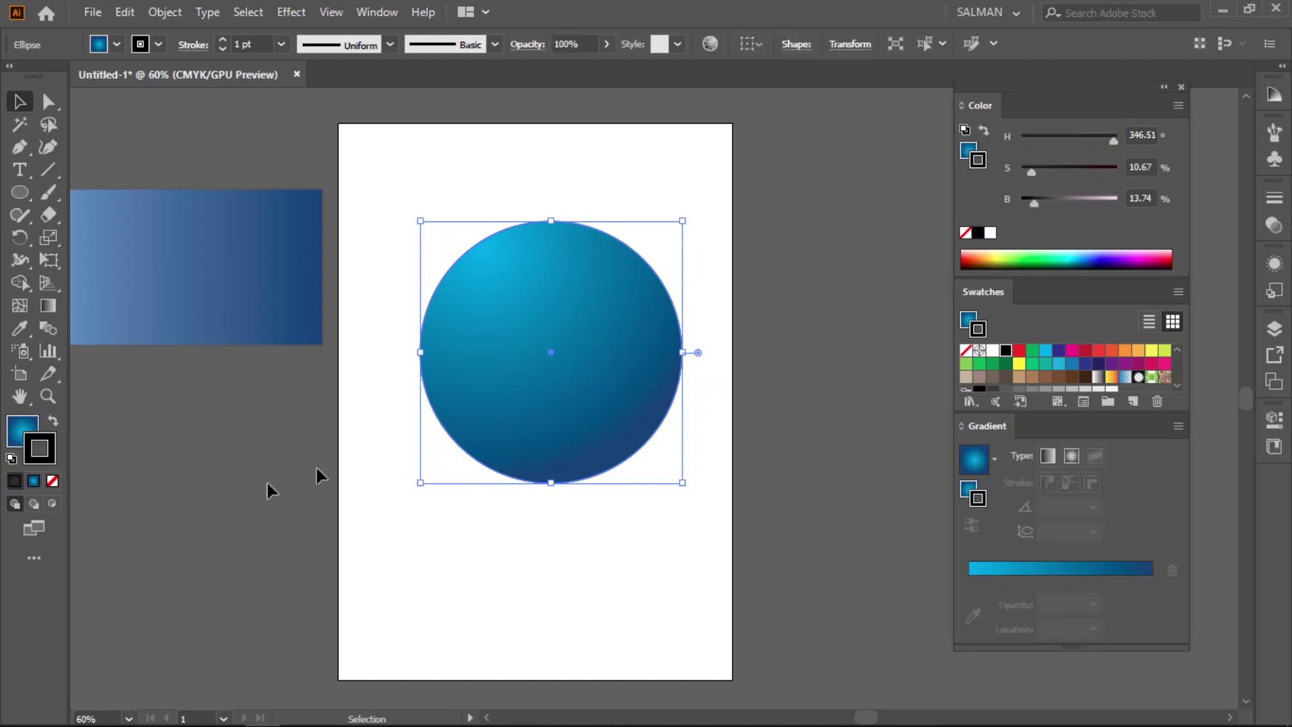
{"action": "left_click", "coordinate": [52, 481]}
{"action": "left_click", "coordinate": [22, 431]}
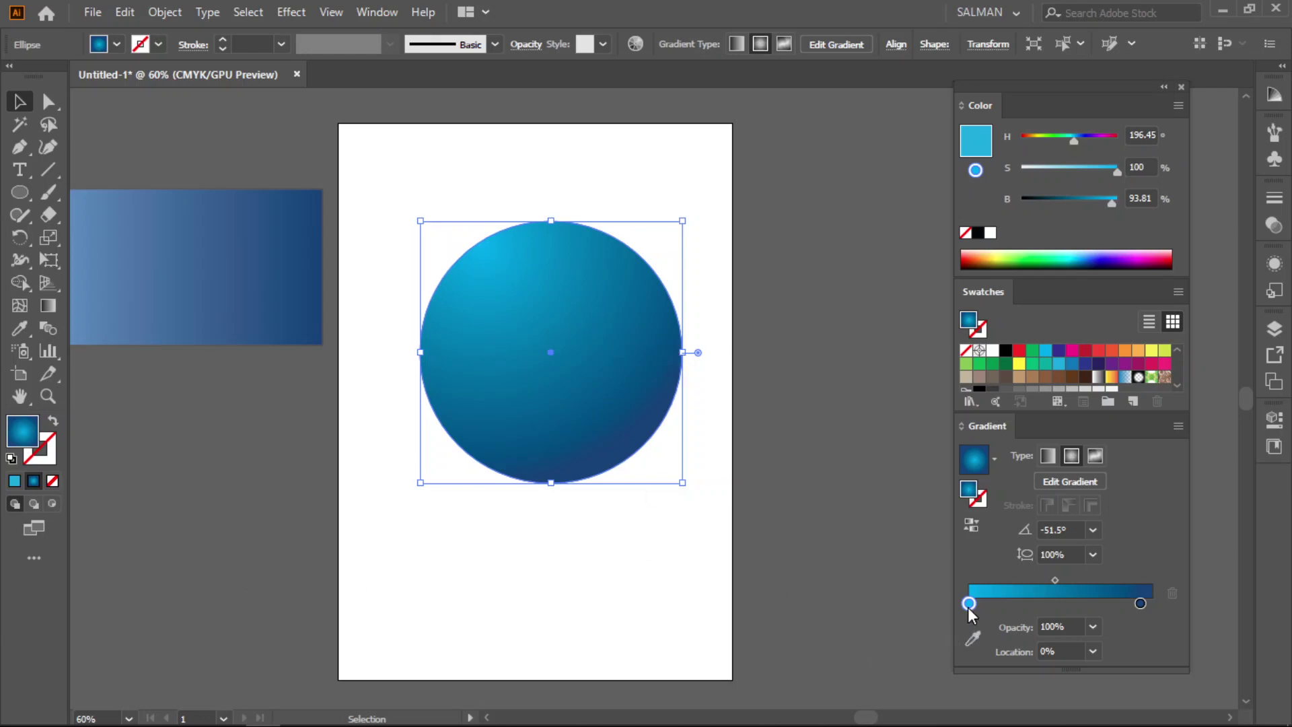
Shift the cyan gradient stop to 32.99% and set the midpoint before the dark blue stop to about 41.34%
{"action": "left_click_drag", "start_coordinate": [967, 602], "coordinate": [1022, 604]}
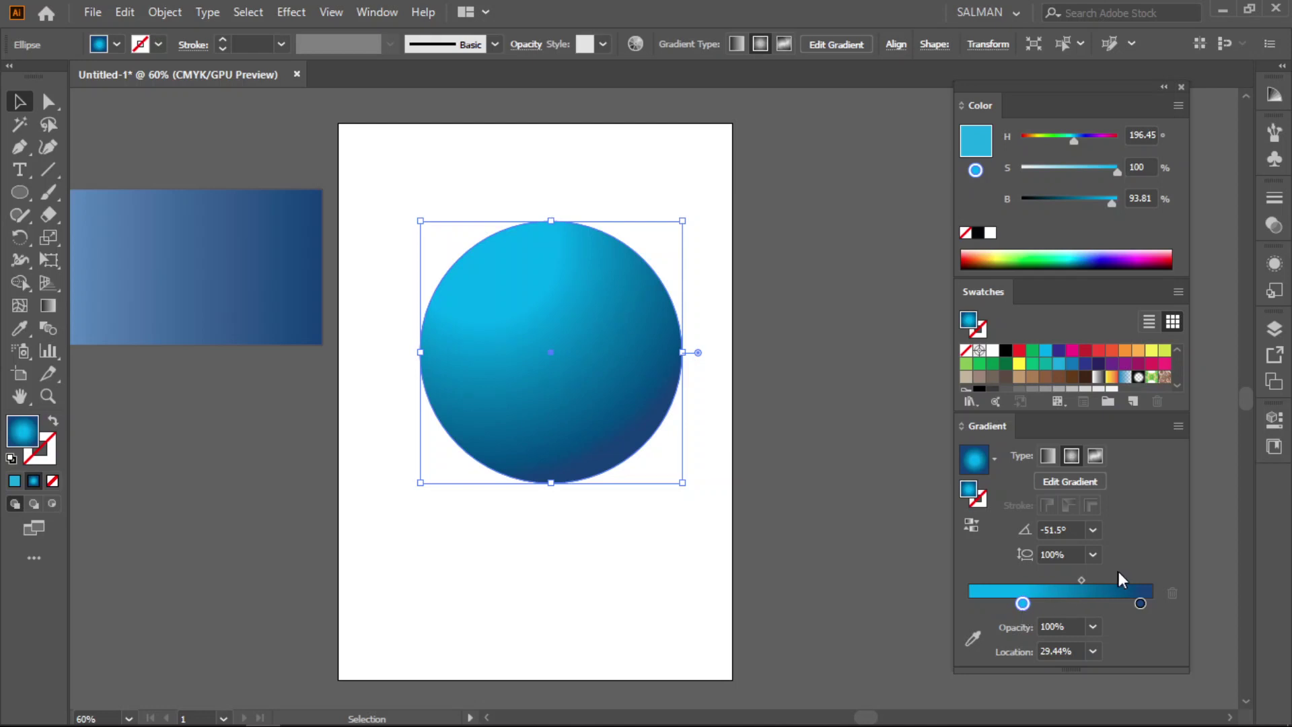
{"action": "left_click_drag", "start_coordinate": [1082, 580], "coordinate": [1071, 579]}
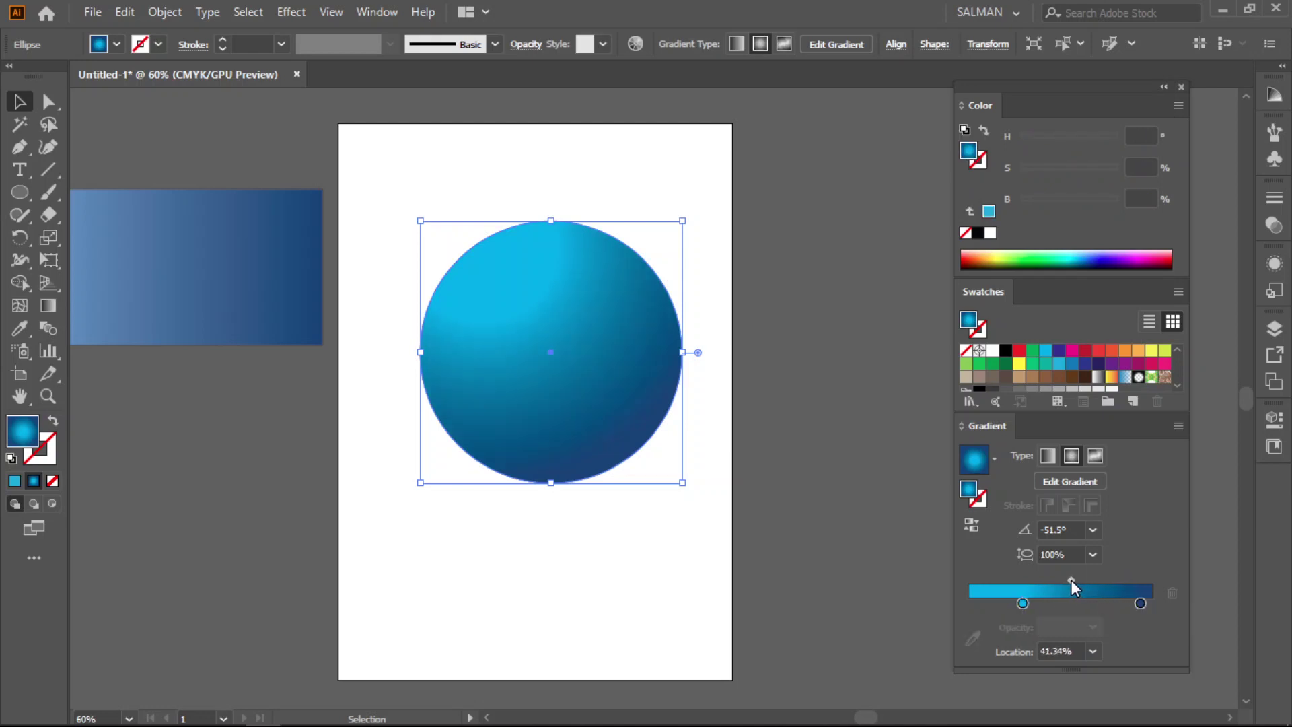
{"action": "left_click_drag", "start_coordinate": [1023, 603], "coordinate": [1039, 608]}
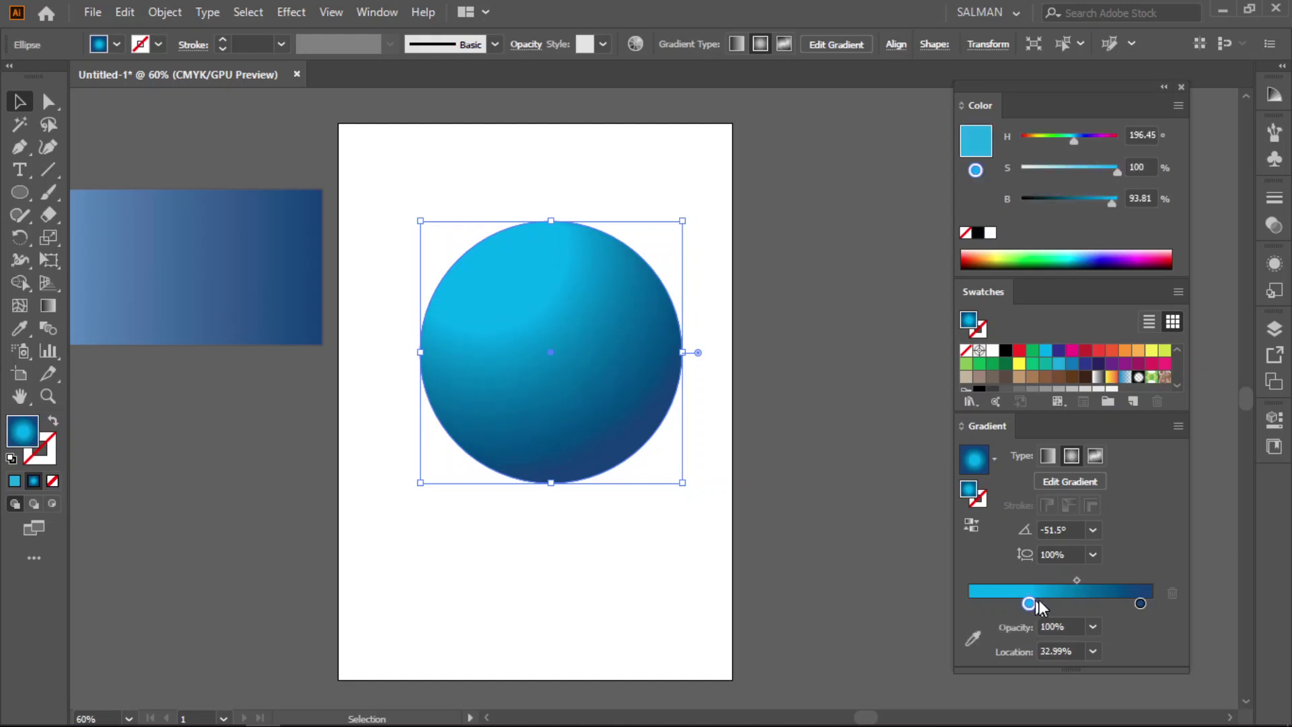
Add a gradient stop at 3.81% and lower its saturation to 43 for a pale blue highlight
{"action": "left_click", "coordinate": [975, 604]}
{"action": "left_click_drag", "start_coordinate": [1115, 171], "coordinate": [1076, 172]}
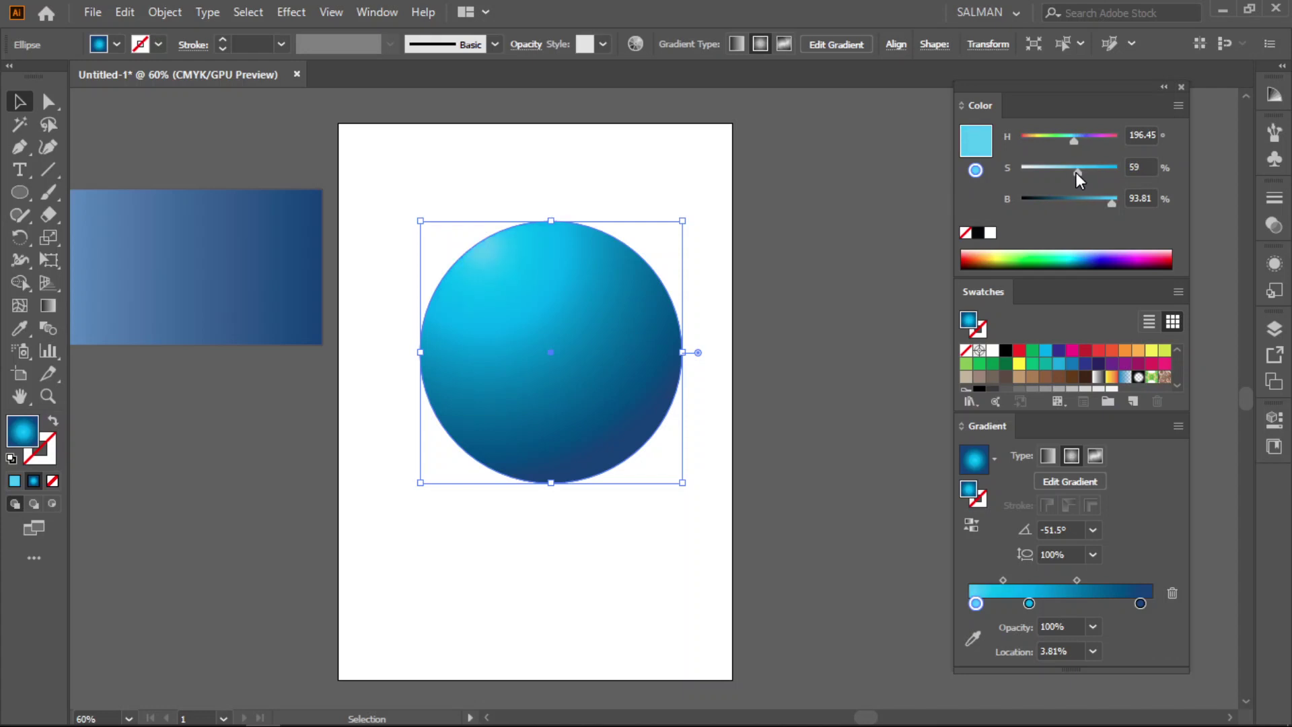
{"action": "left_click_drag", "start_coordinate": [1069, 173], "coordinate": [1061, 172]}
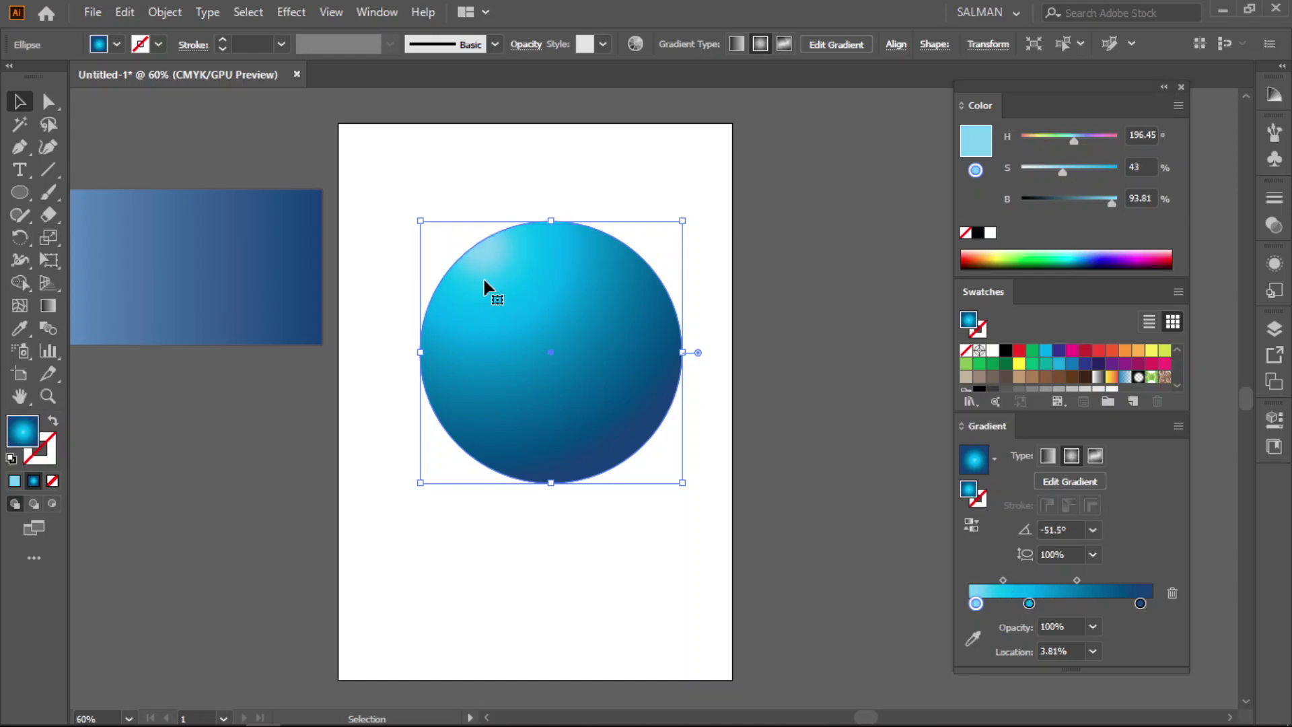
Move the circle's pale blue gradient stop to 12.6% and its cyan stop to 26.97% along the gradient line, and reselect the circle
{"action": "scroll", "coordinate": [484, 283], "scroll_direction": "up", "scroll_amount": 3}
{"action": "scroll", "coordinate": [482, 273], "scroll_direction": "down", "scroll_amount": 3}
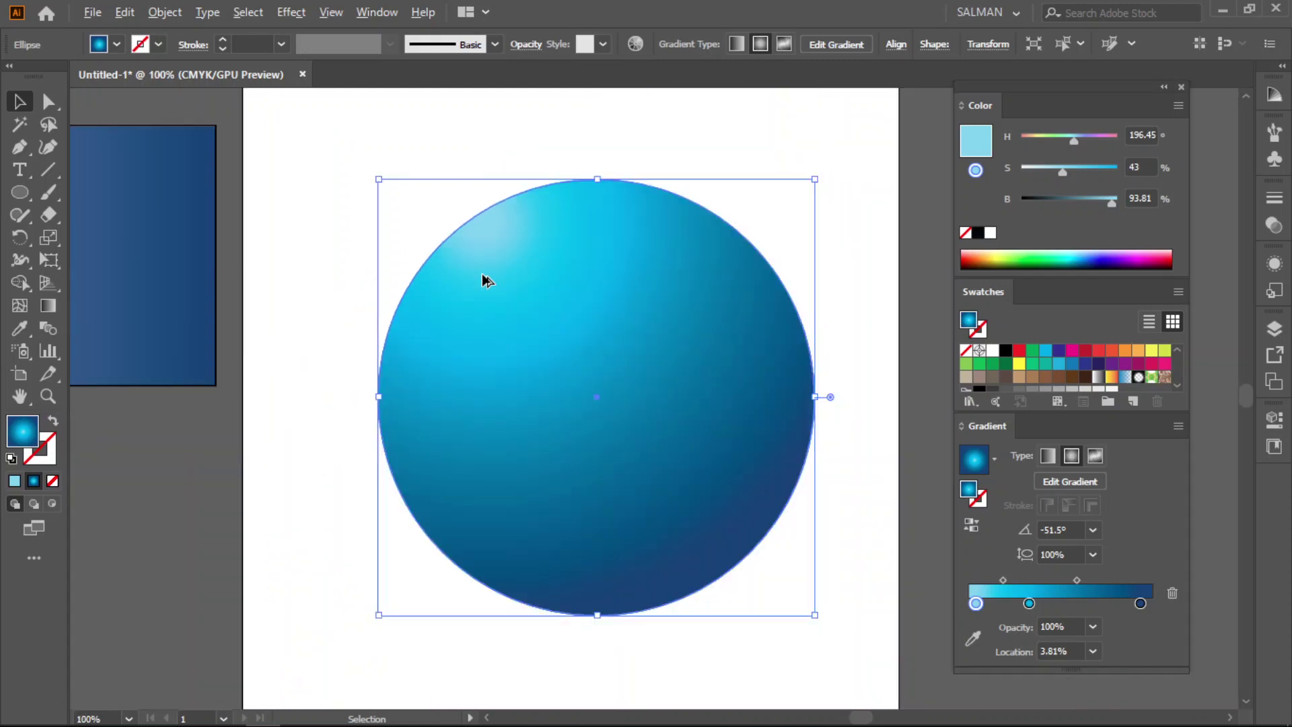
{"action": "left_click", "coordinate": [48, 305]}
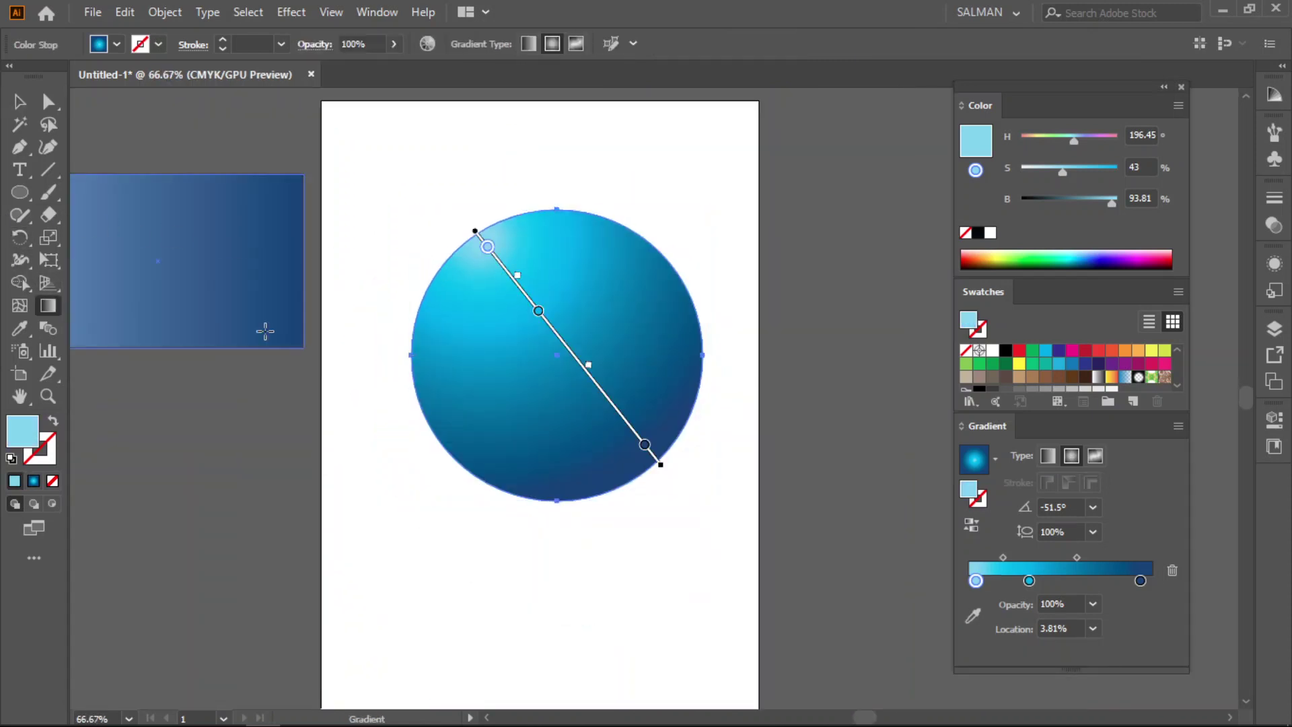
{"action": "left_click_drag", "start_coordinate": [489, 250], "coordinate": [506, 272]}
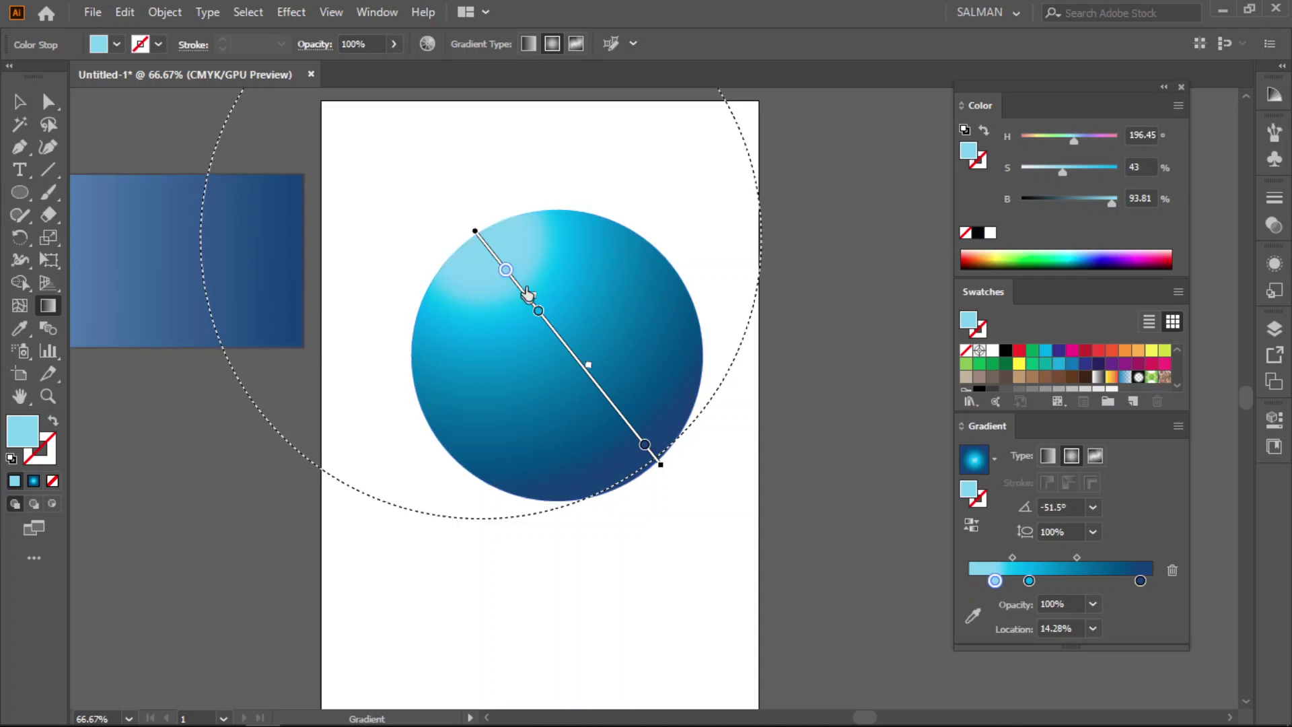
{"action": "left_click_drag", "start_coordinate": [510, 276], "coordinate": [506, 271]}
{"action": "left_click_drag", "start_coordinate": [542, 316], "coordinate": [524, 292]}
{"action": "left_click", "coordinate": [19, 101]}
{"action": "left_click", "coordinate": [386, 153]}
{"action": "left_click", "coordinate": [516, 292]}
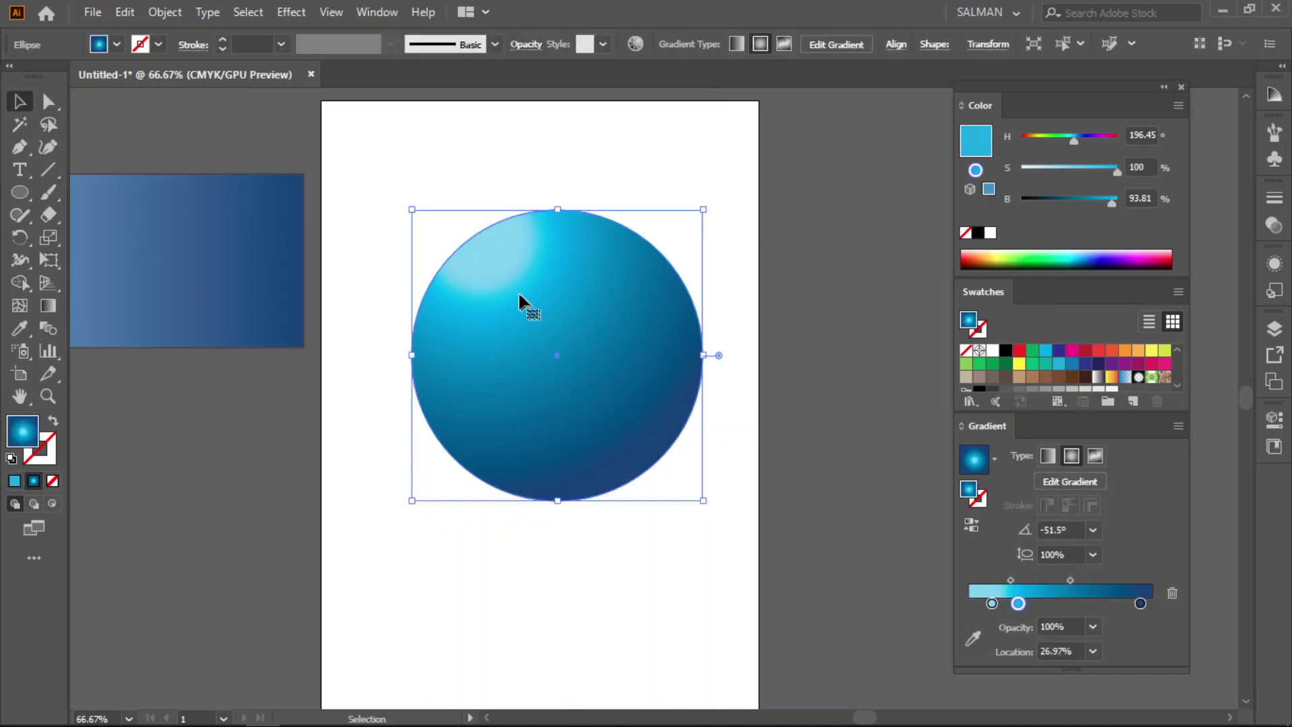
Shift the circle's pale blue stop to 6.51% and set the midpoint between it and the cyan stop to 87%
{"action": "scroll", "coordinate": [501, 292], "scroll_direction": "up", "scroll_amount": 2}
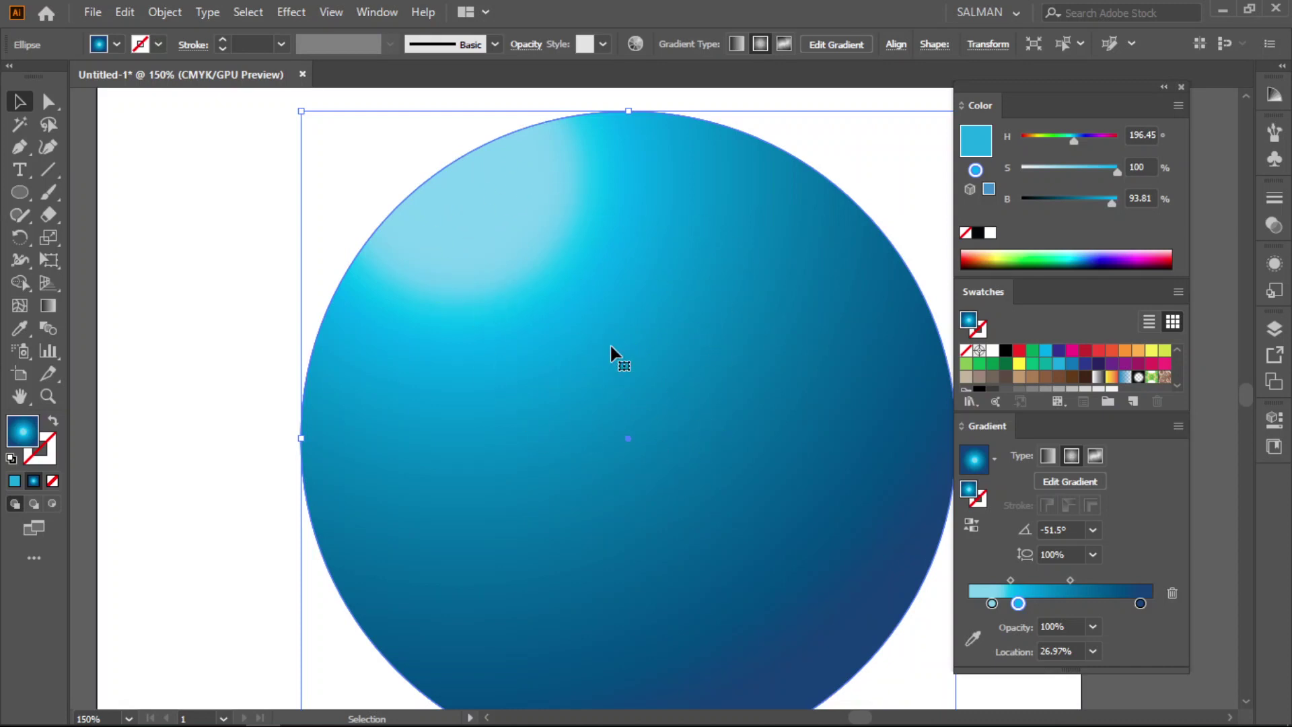
{"action": "left_click", "coordinate": [991, 603]}
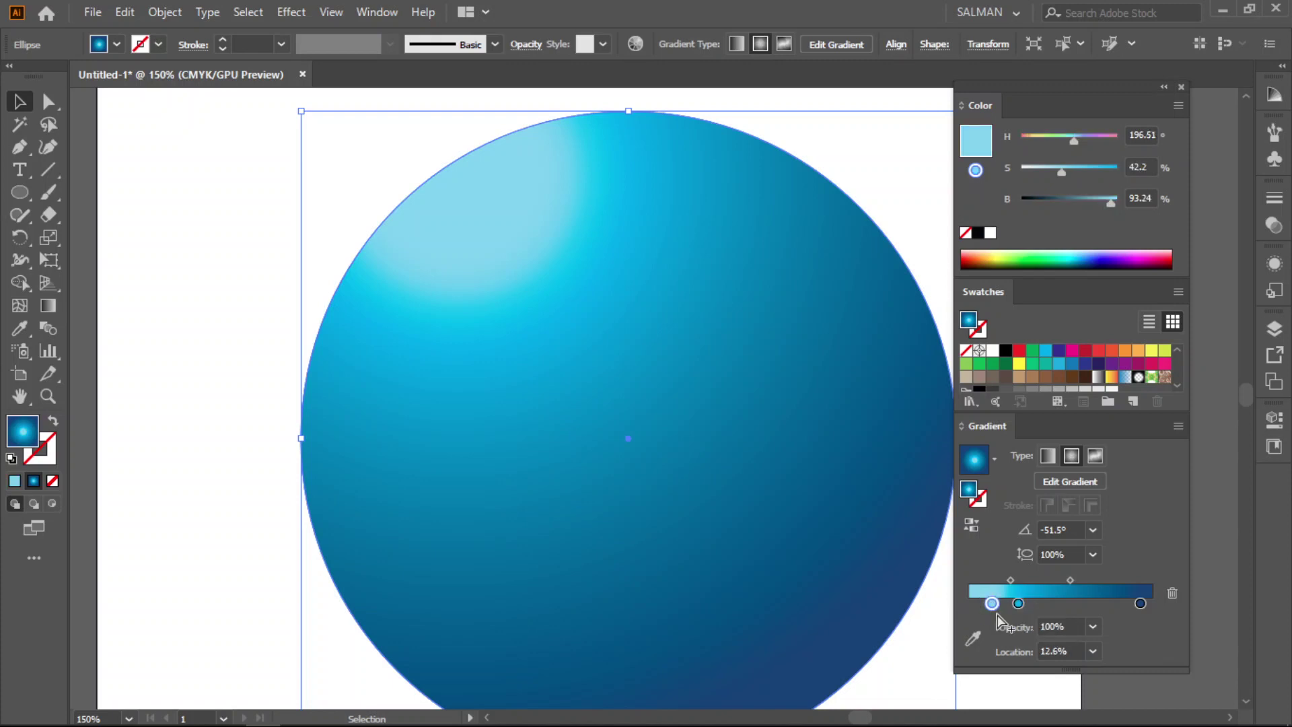
{"action": "left_click_drag", "start_coordinate": [994, 604], "coordinate": [983, 604]}
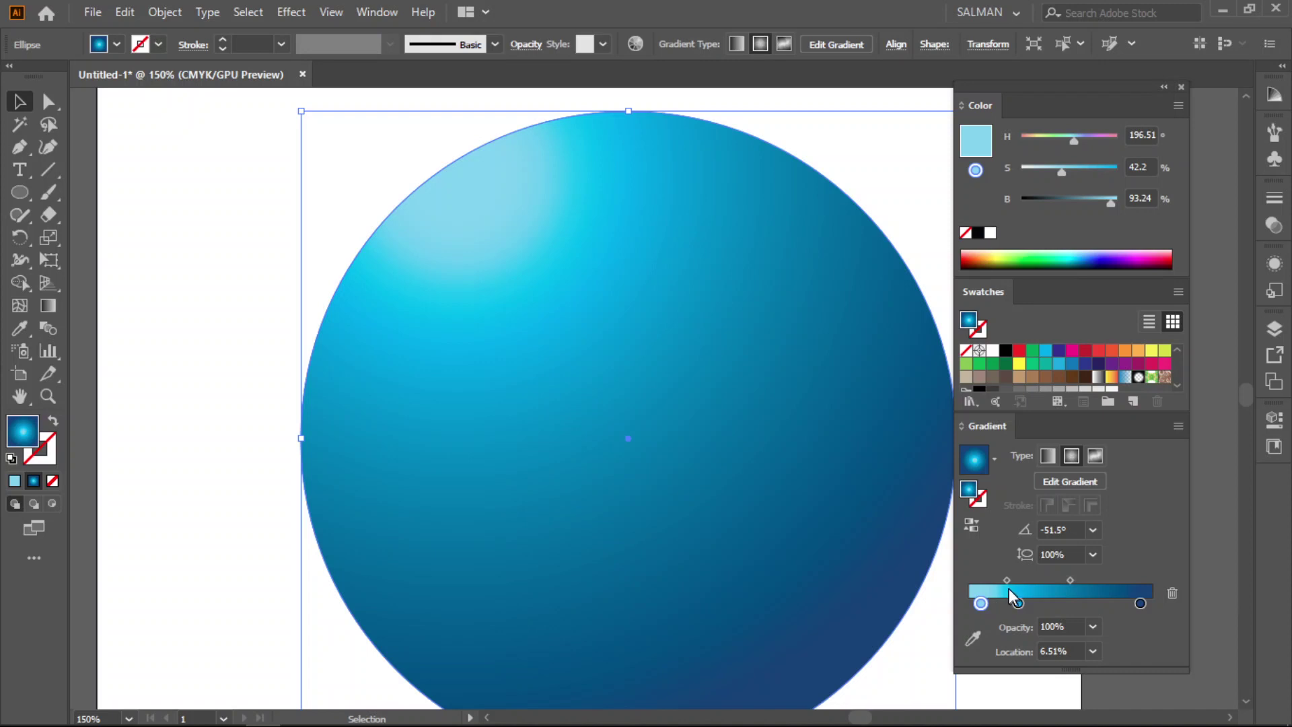
{"action": "left_click_drag", "start_coordinate": [1007, 580], "coordinate": [1016, 579]}
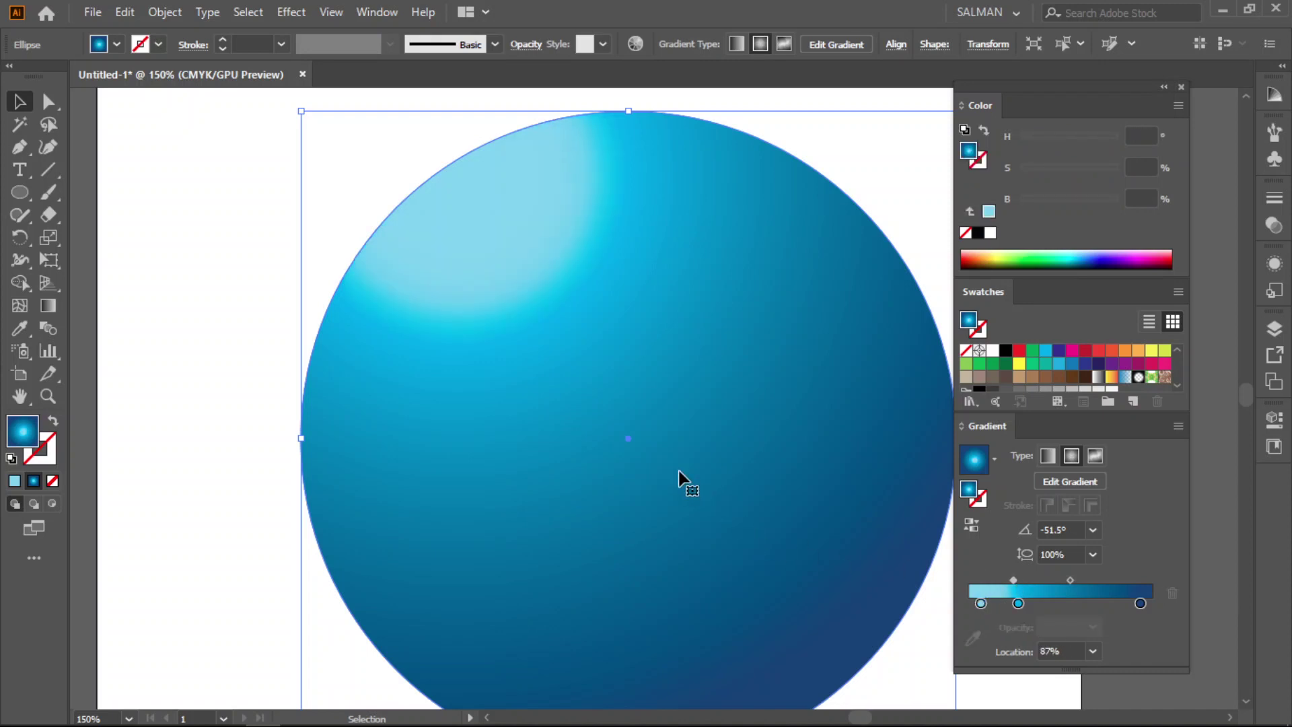
{"action": "scroll", "coordinate": [708, 502], "scroll_direction": "down", "scroll_amount": 2}
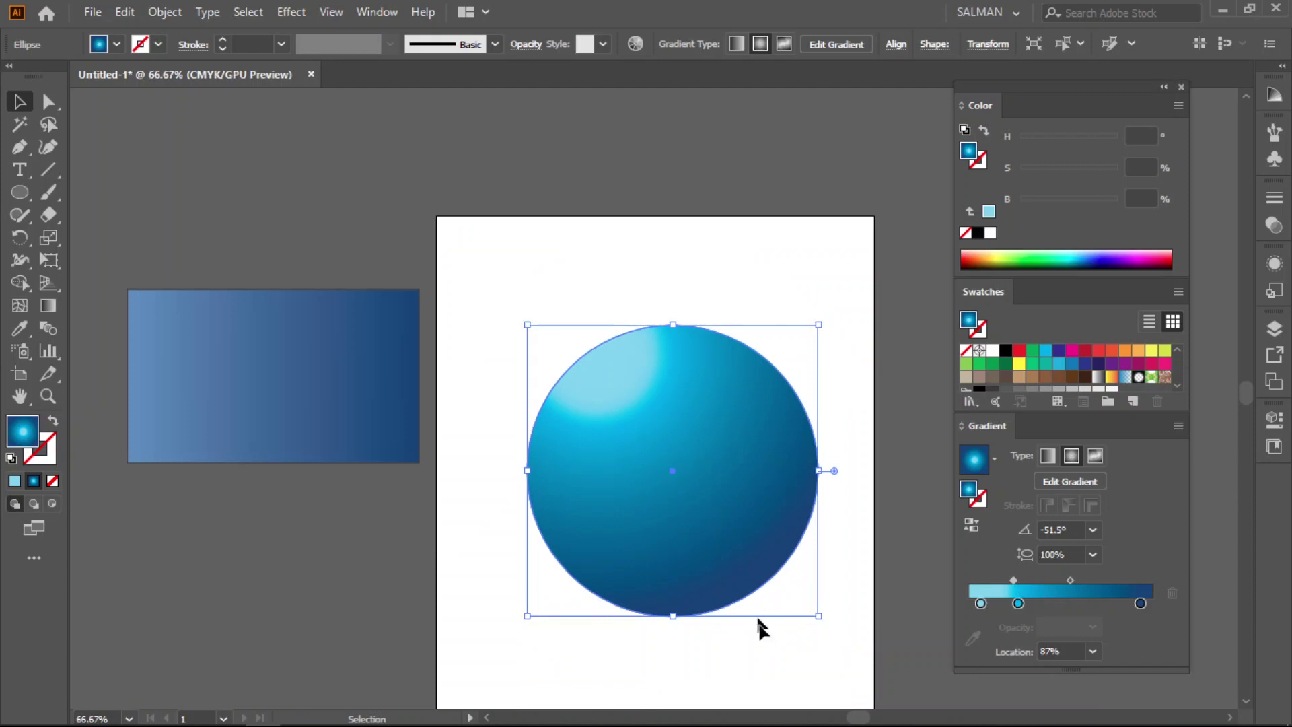
Move the pale blue stop to 1.94% and set the midpoint between it and the cyan stop to 70.78% for a softer highlight
{"action": "left_click_drag", "start_coordinate": [980, 604], "coordinate": [971, 604]}
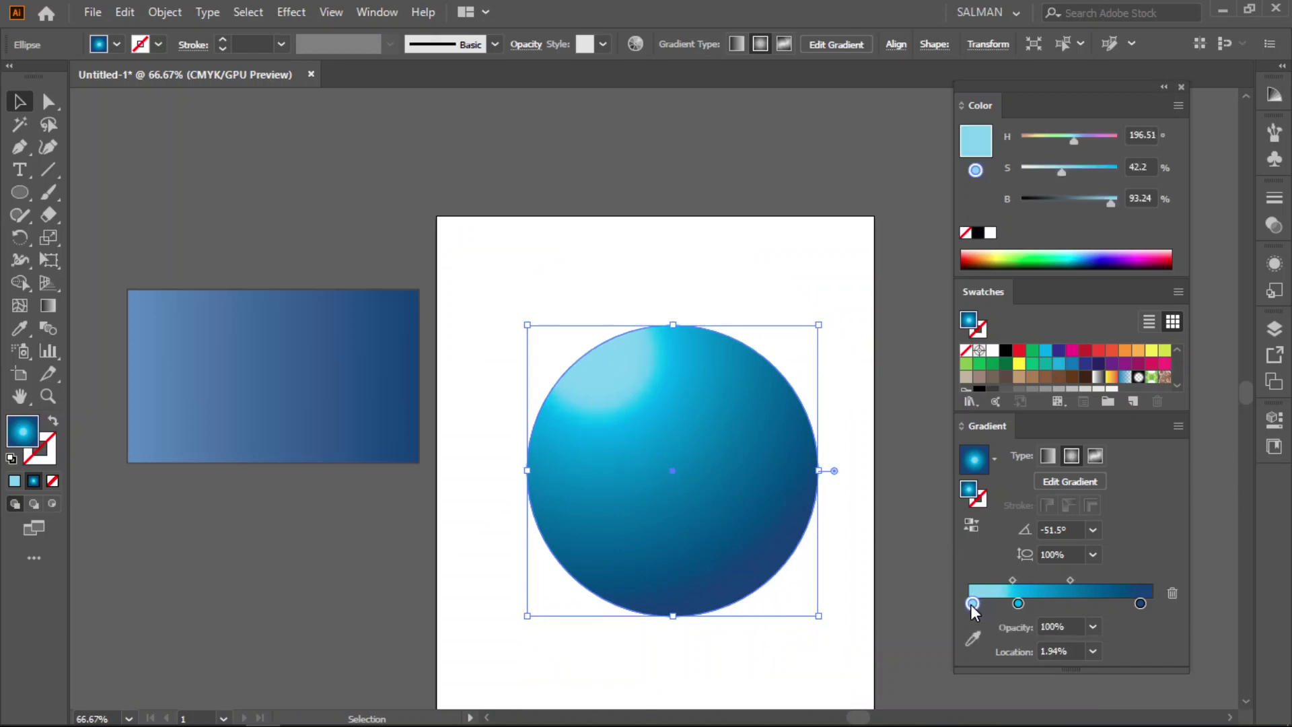
{"action": "left_click_drag", "start_coordinate": [1011, 580], "coordinate": [1004, 579]}
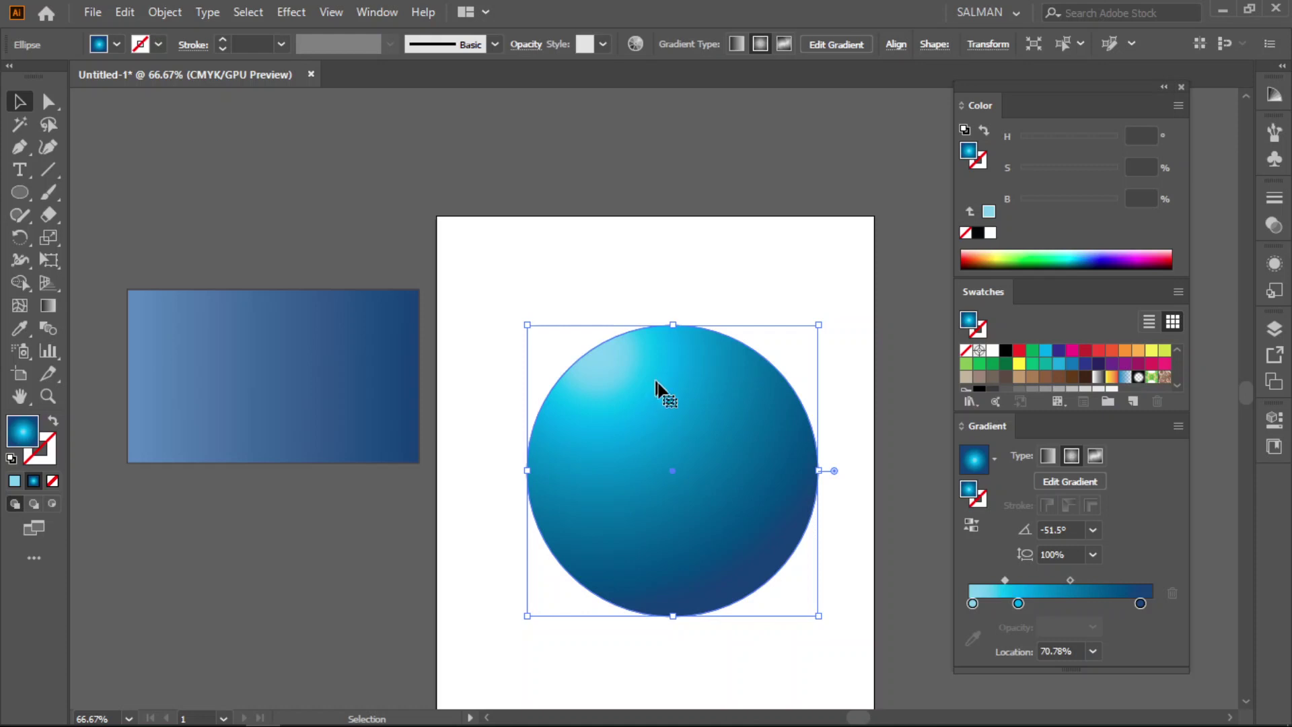
{"action": "scroll", "coordinate": [691, 487], "scroll_direction": "down", "scroll_amount": 1}
{"action": "scroll", "coordinate": [691, 480], "scroll_direction": "down", "scroll_amount": 5}
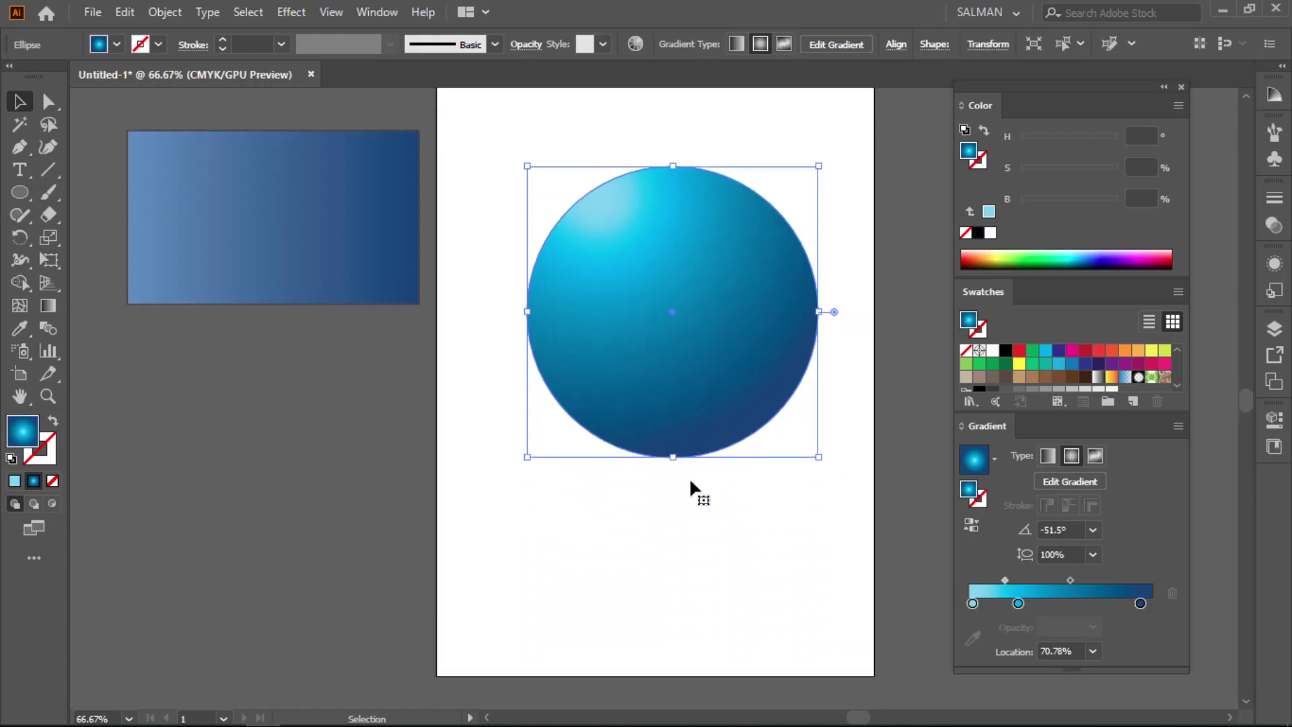
Move the shaded circle off the artboard to just below the gradient rectangle, and deselect it
{"action": "left_click", "coordinate": [692, 506]}
{"action": "left_click", "coordinate": [695, 326]}
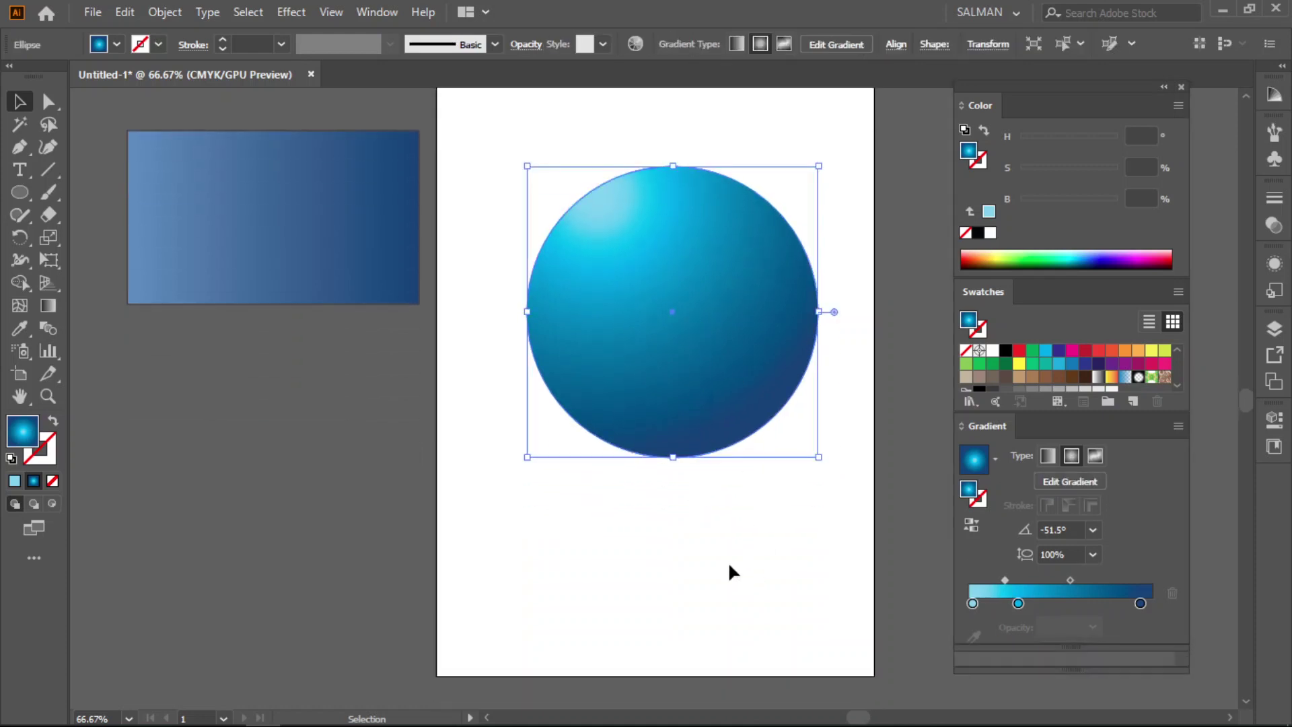
{"action": "left_click", "coordinate": [373, 202]}
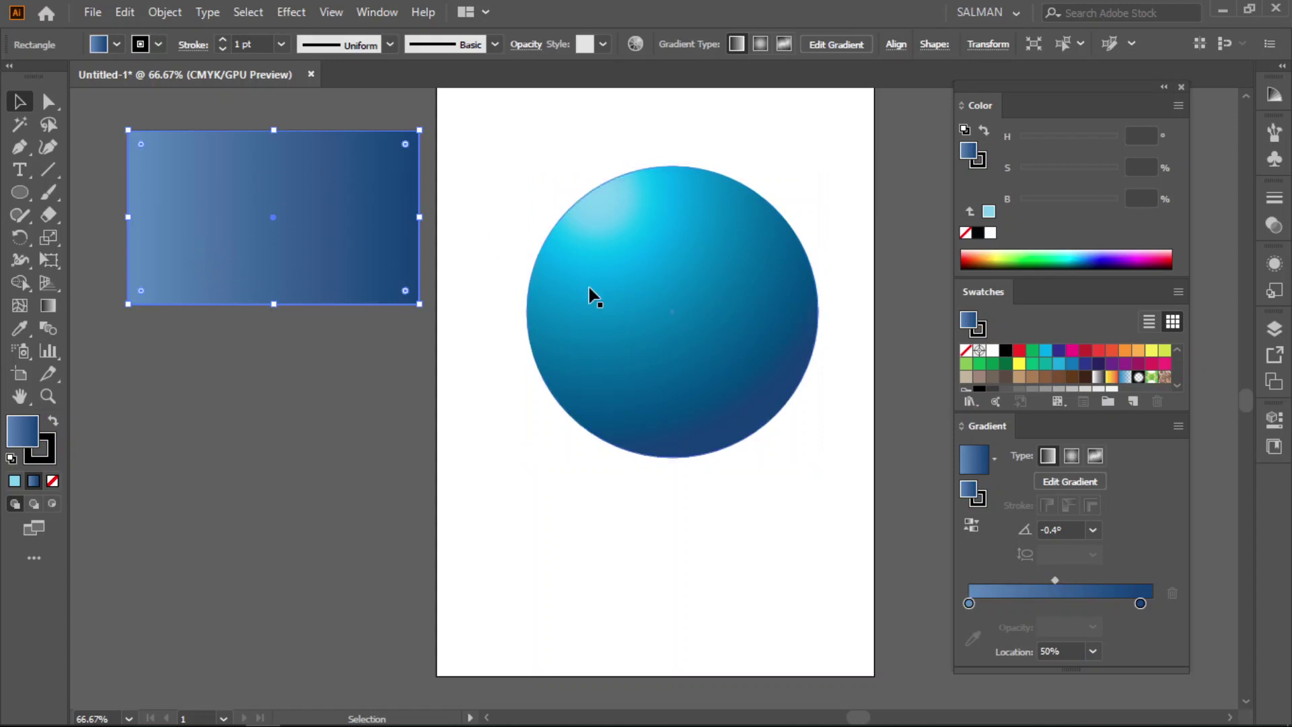
{"action": "left_click", "coordinate": [676, 321]}
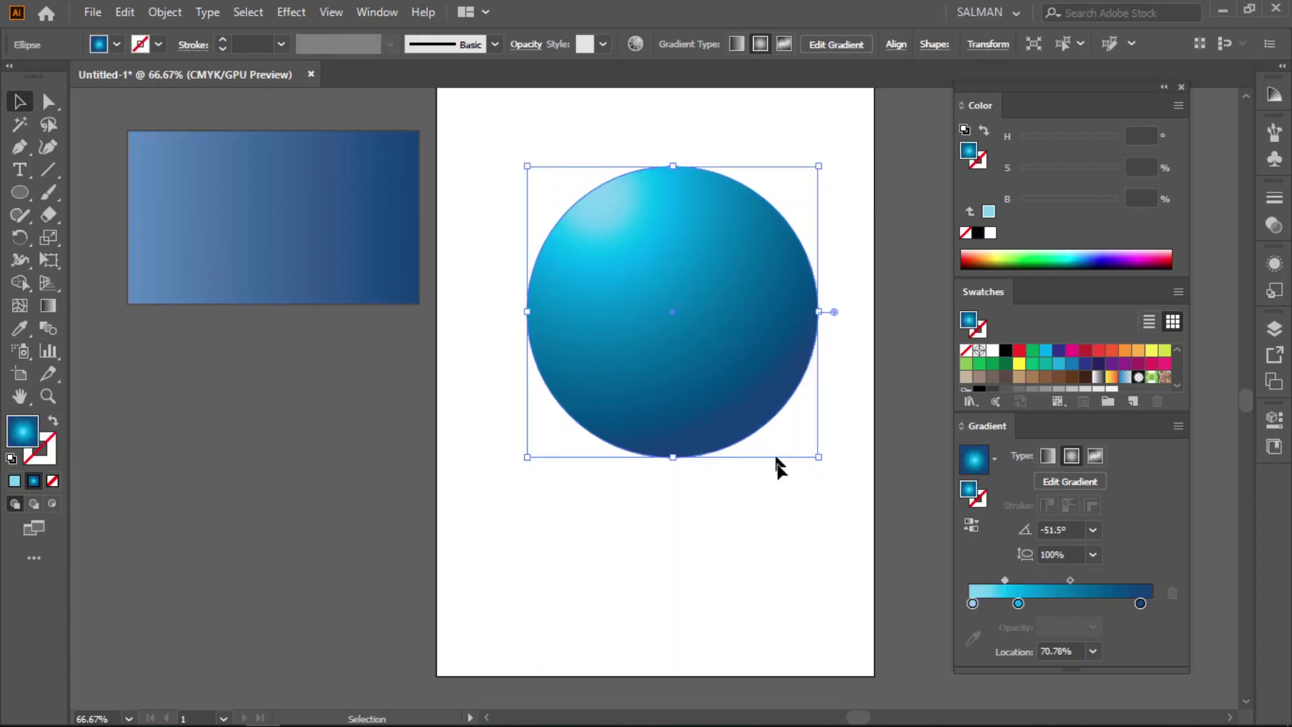
{"action": "left_click_drag", "start_coordinate": [726, 239], "coordinate": [311, 409]}
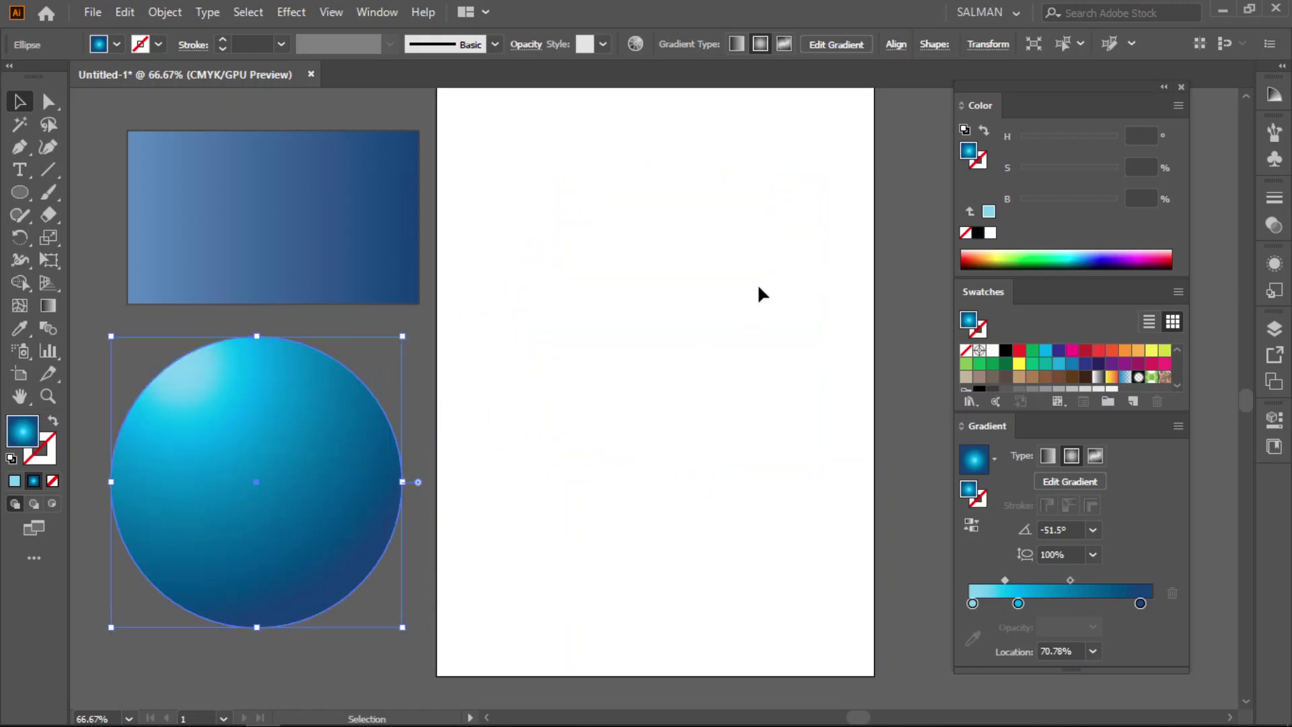
{"action": "left_click", "coordinate": [515, 409]}
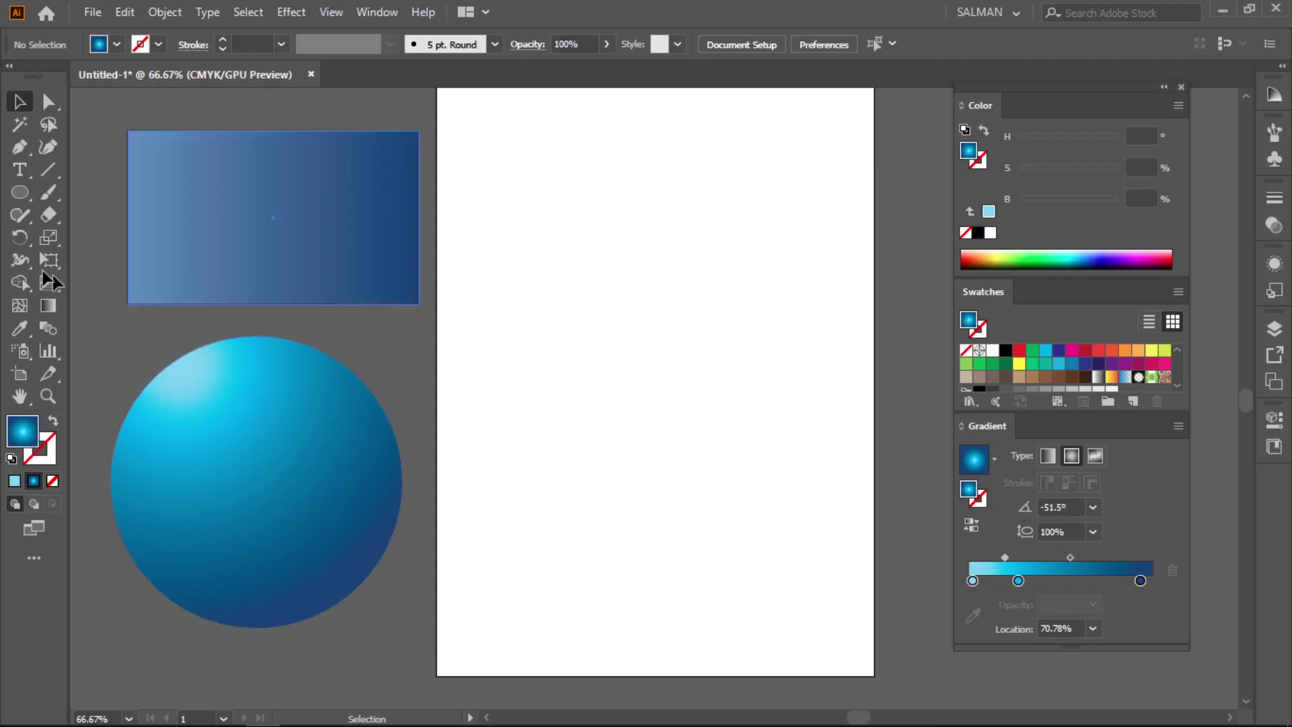
Draw a square on the artboard with the default white fill and 1 pt black stroke
{"action": "left_click", "coordinate": [11, 458]}
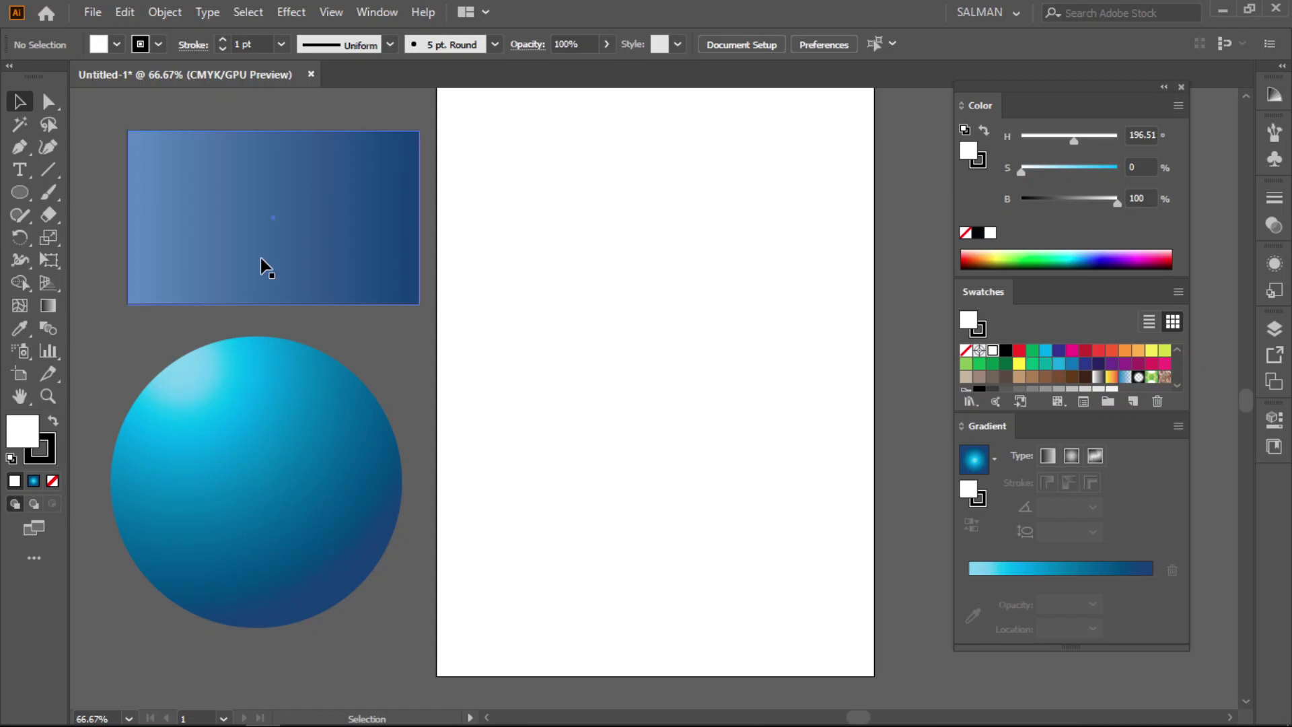
{"action": "left_click_drag", "start_coordinate": [21, 194], "coordinate": [108, 193]}
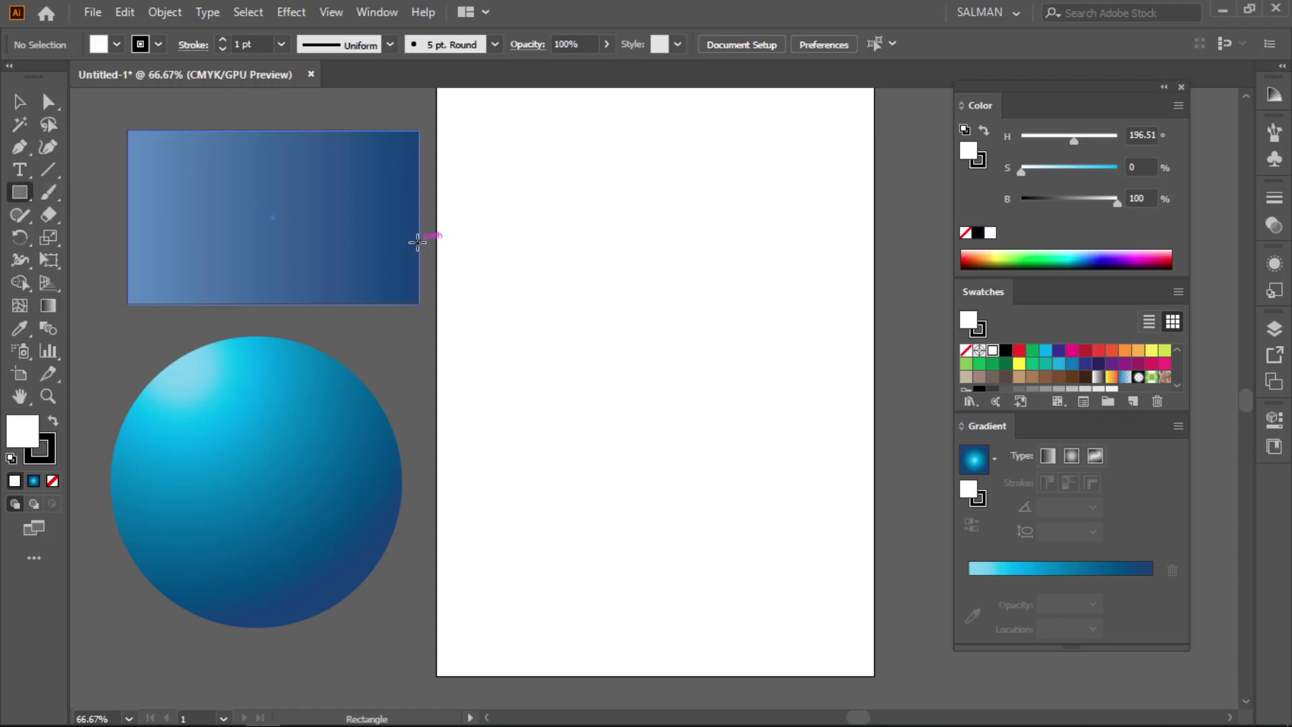
{"action": "left_click_drag", "start_coordinate": [519, 267], "coordinate": [617, 397]}
{"action": "left_click", "coordinate": [25, 102]}
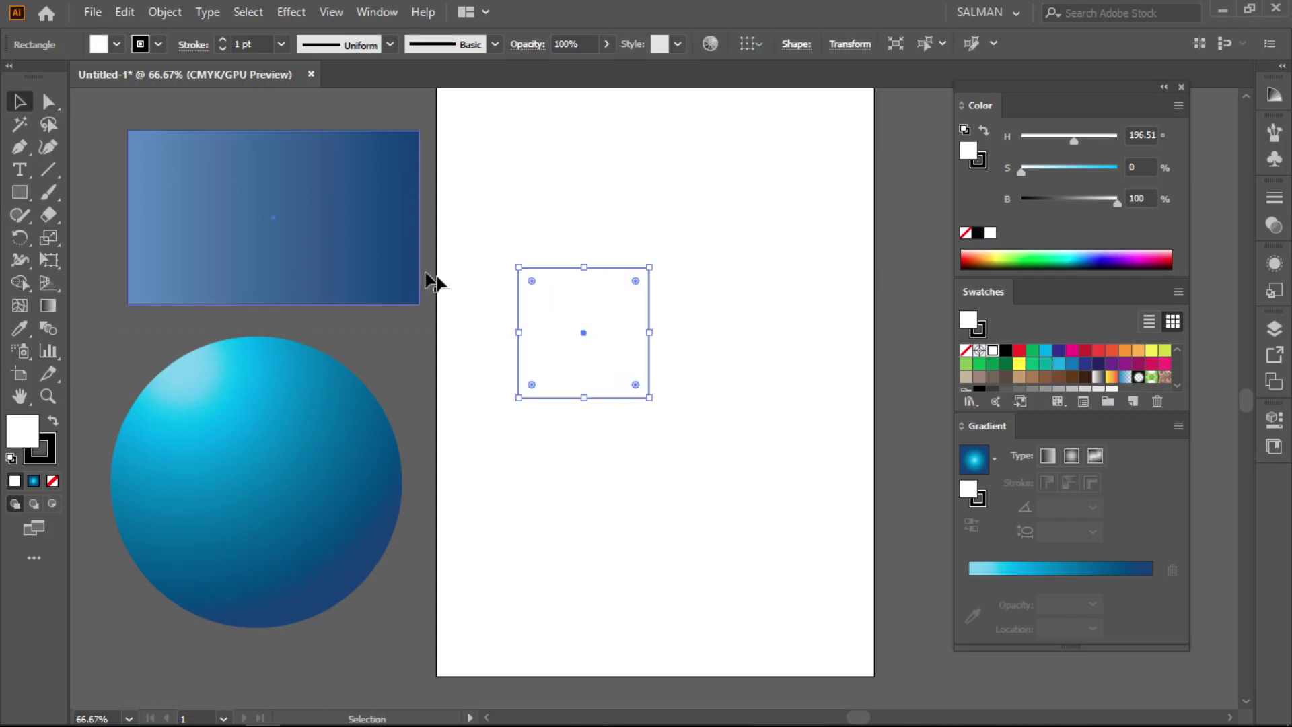
Duplicate the square once to its right and once directly above, with edges touching, and deselect everything
{"action": "left_click_drag", "start_coordinate": [571, 325], "coordinate": [698, 323]}
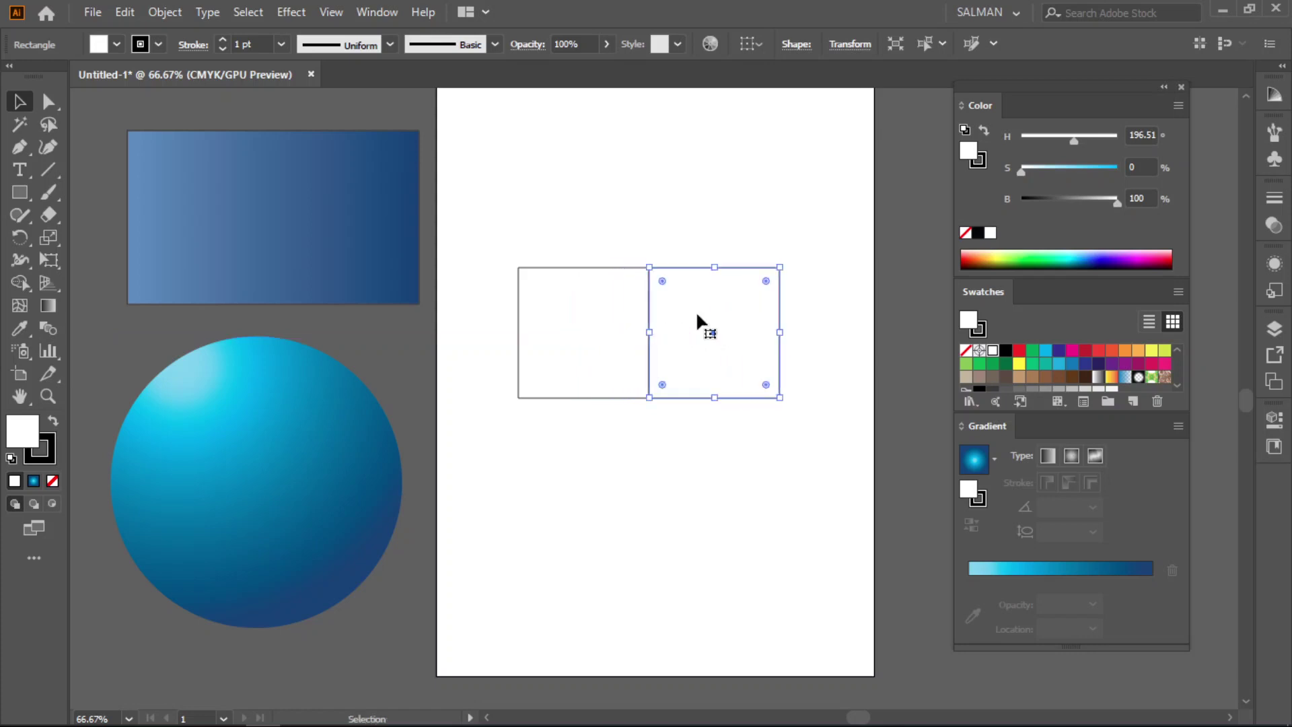
{"action": "left_click", "coordinate": [599, 333]}
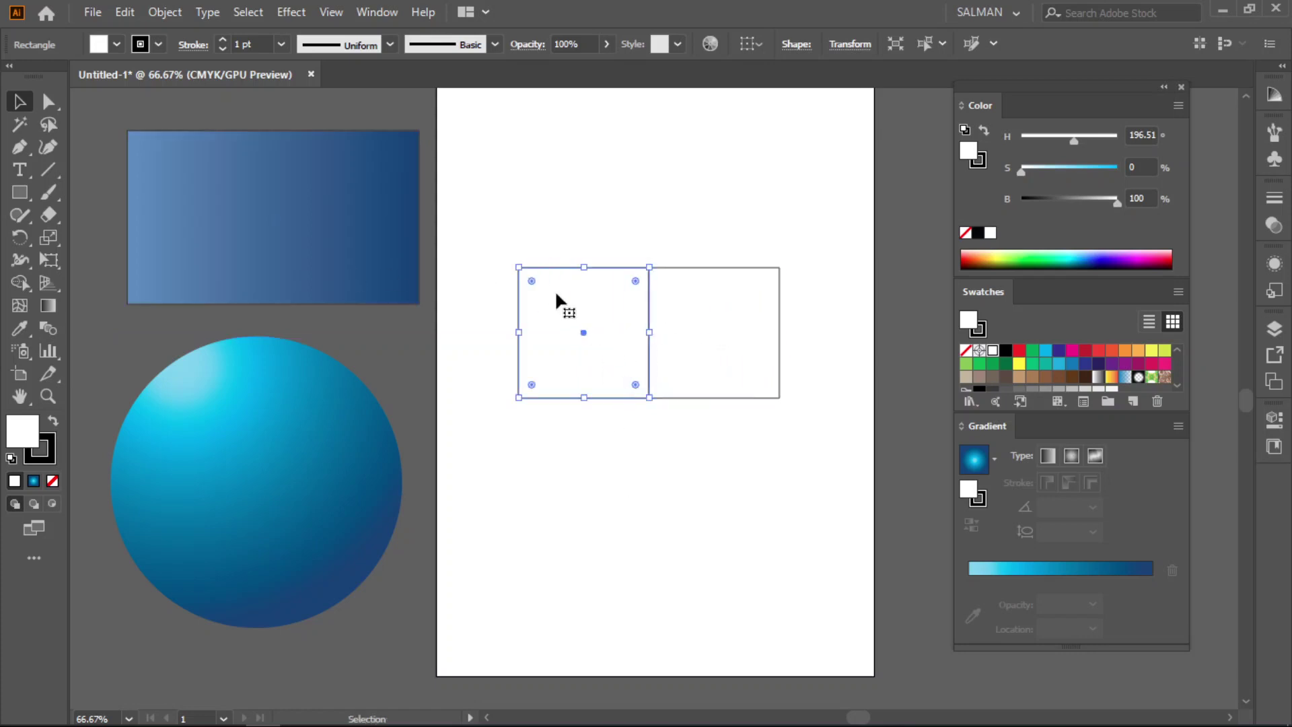
{"action": "left_click_drag", "start_coordinate": [614, 315], "coordinate": [614, 191]}
{"action": "left_click", "coordinate": [740, 205]}
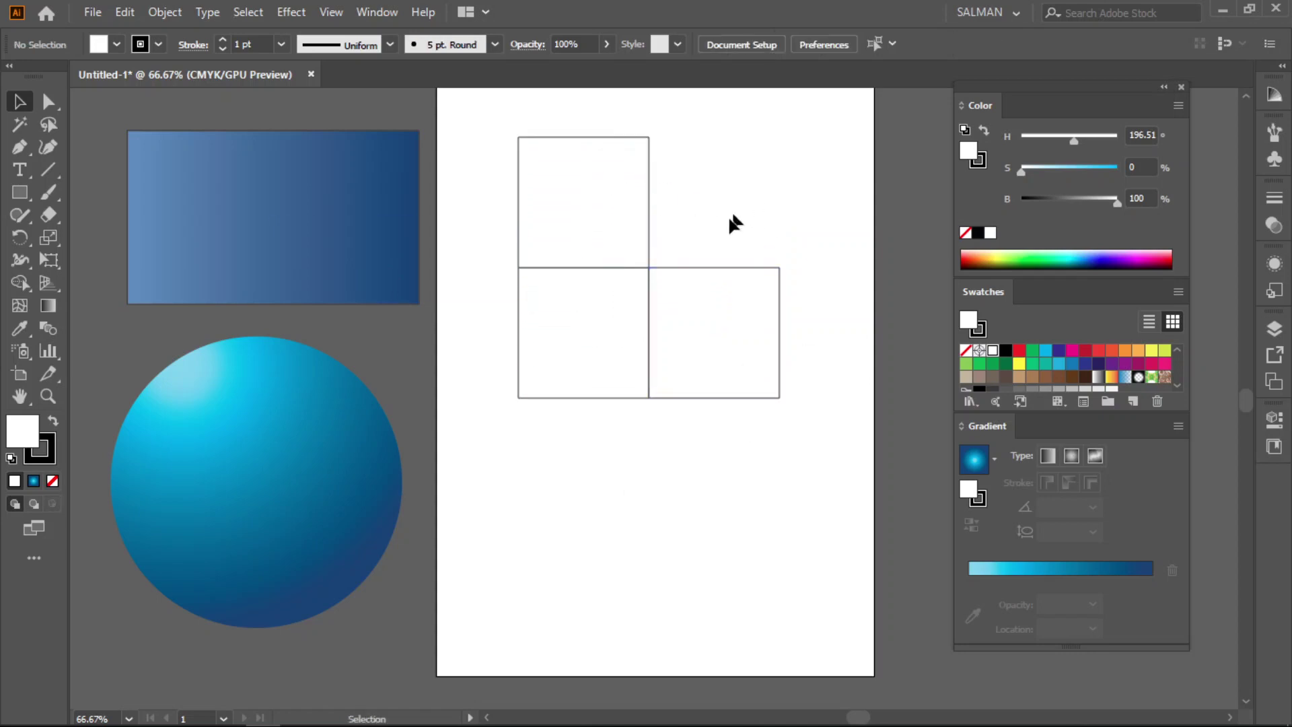
{"action": "left_click_drag", "start_coordinate": [713, 200], "coordinate": [698, 234]}
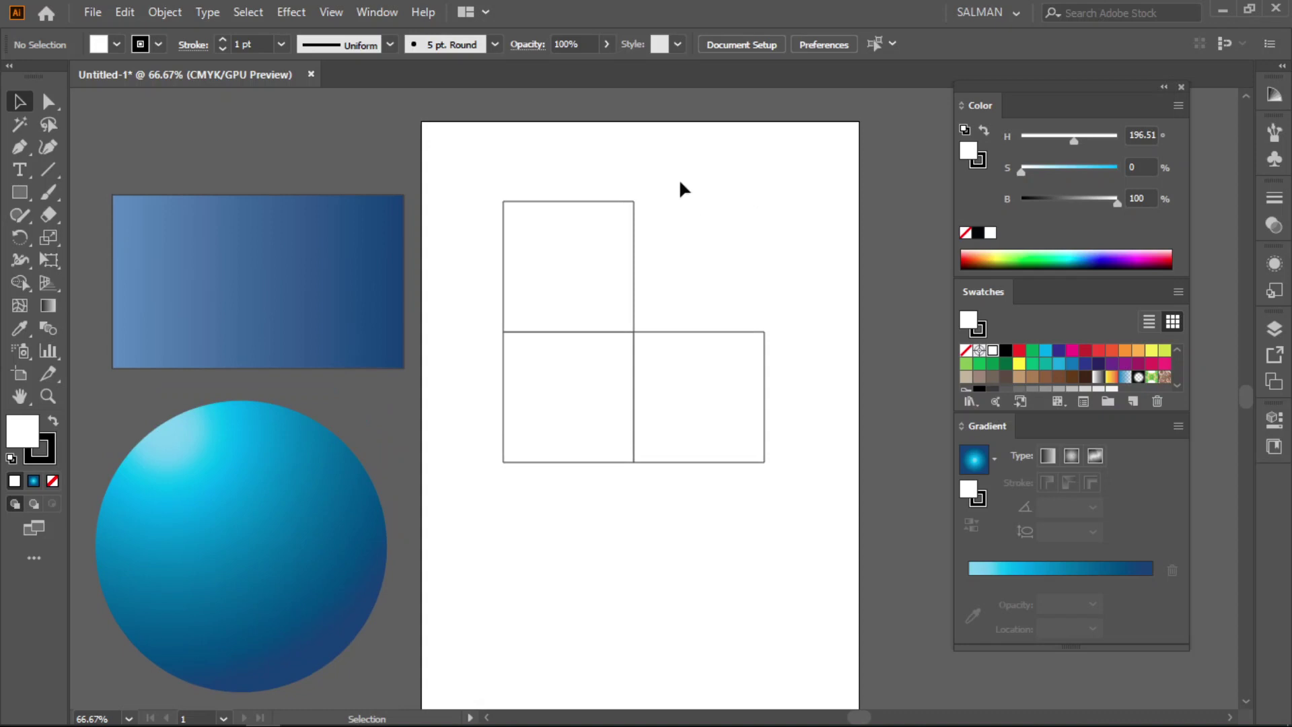
Skew the upper square's top edge down to the right and pull the right square's outer edge inward to meet its corner
{"action": "key", "text": "a"}
{"action": "left_click_drag", "start_coordinate": [477, 169], "coordinate": [670, 246]}
{"action": "left_click_drag", "start_coordinate": [634, 202], "coordinate": [689, 310]}
{"action": "left_click_drag", "start_coordinate": [780, 314], "coordinate": [722, 484]}
{"action": "left_click_drag", "start_coordinate": [763, 334], "coordinate": [691, 311]}
{"action": "left_click", "coordinate": [755, 291]}
Pull the outer points of the left-hand squares inward to close the cube, and raise its bottom points to shorten the side faces
{"action": "left_click_drag", "start_coordinate": [478, 265], "coordinate": [600, 510]}
{"action": "left_click_drag", "start_coordinate": [503, 332], "coordinate": [574, 311]}
{"action": "left_click", "coordinate": [773, 420]}
{"action": "left_click_drag", "start_coordinate": [738, 415], "coordinate": [539, 470]}
{"action": "left_click_drag", "start_coordinate": [633, 462], "coordinate": [632, 405]}
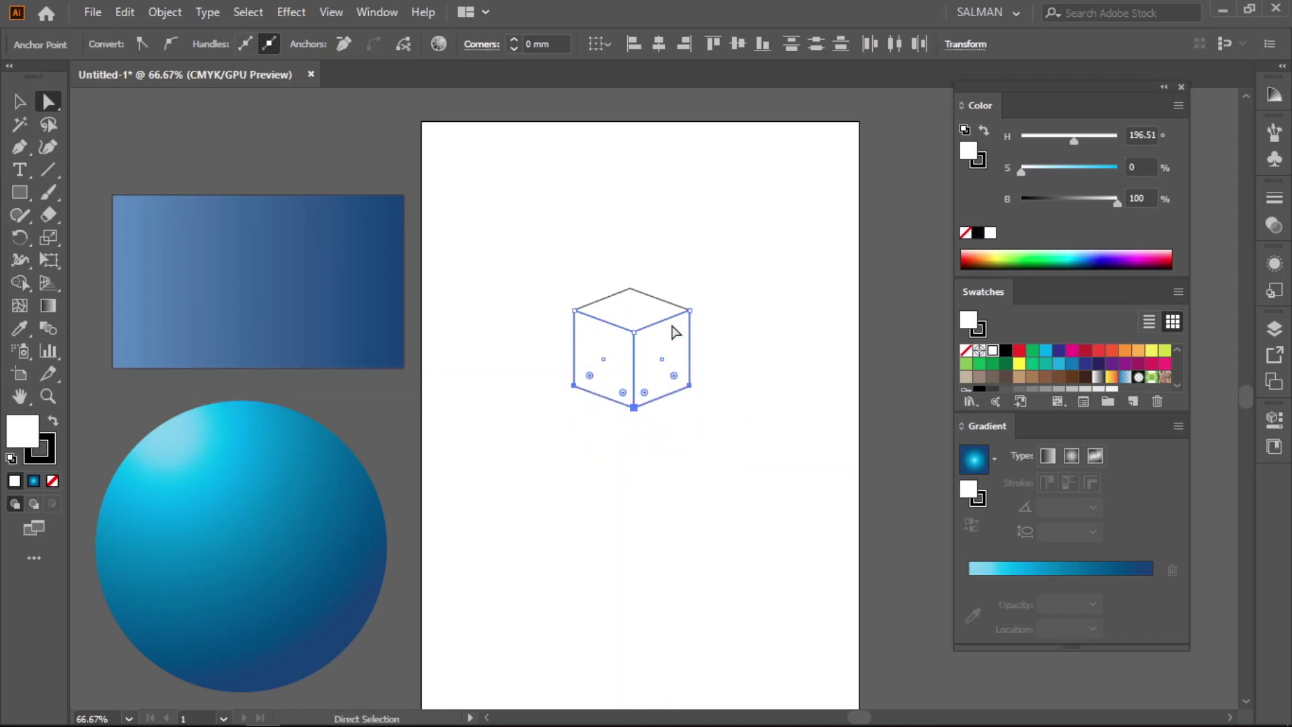
{"action": "left_click", "coordinate": [545, 277]}
{"action": "left_click", "coordinate": [19, 101]}
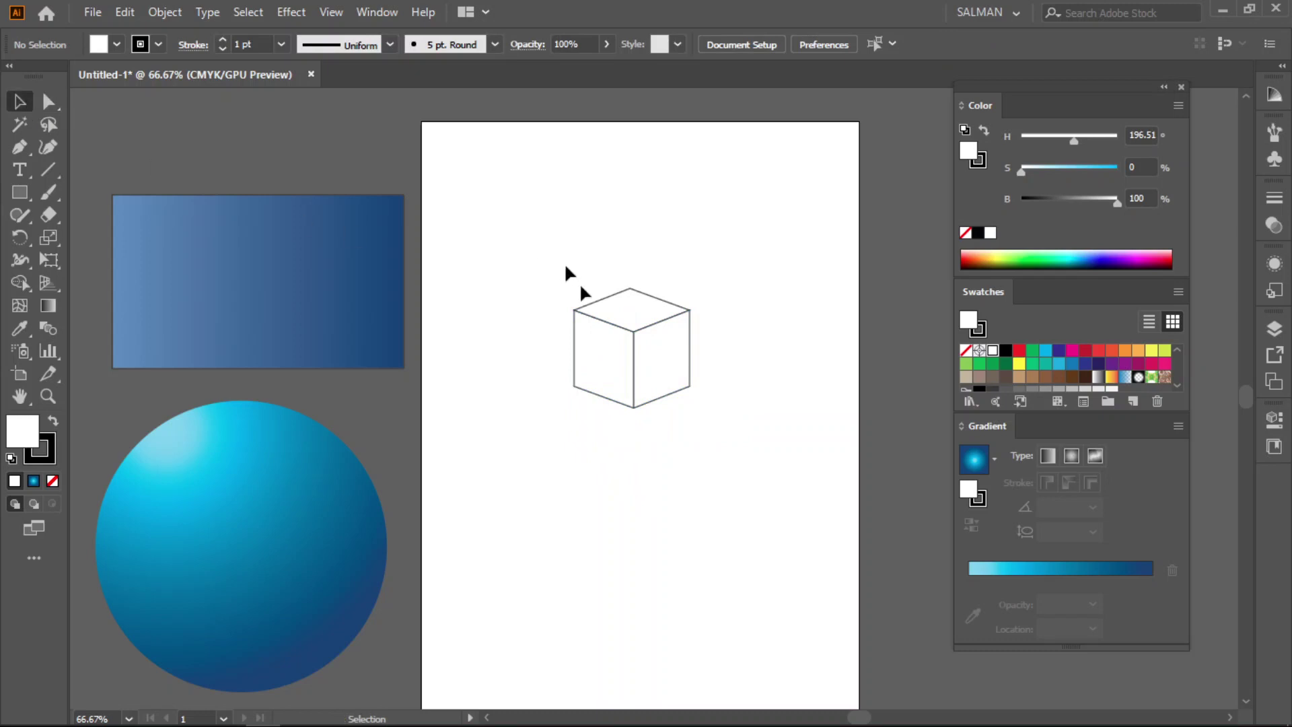
Enlarge all three cube faces together to roughly twice their size, position the cube on the upper middle of the artboard, and deselect it
{"action": "left_click_drag", "start_coordinate": [559, 269], "coordinate": [753, 489]}
{"action": "left_click_drag", "start_coordinate": [690, 407], "coordinate": [794, 531]}
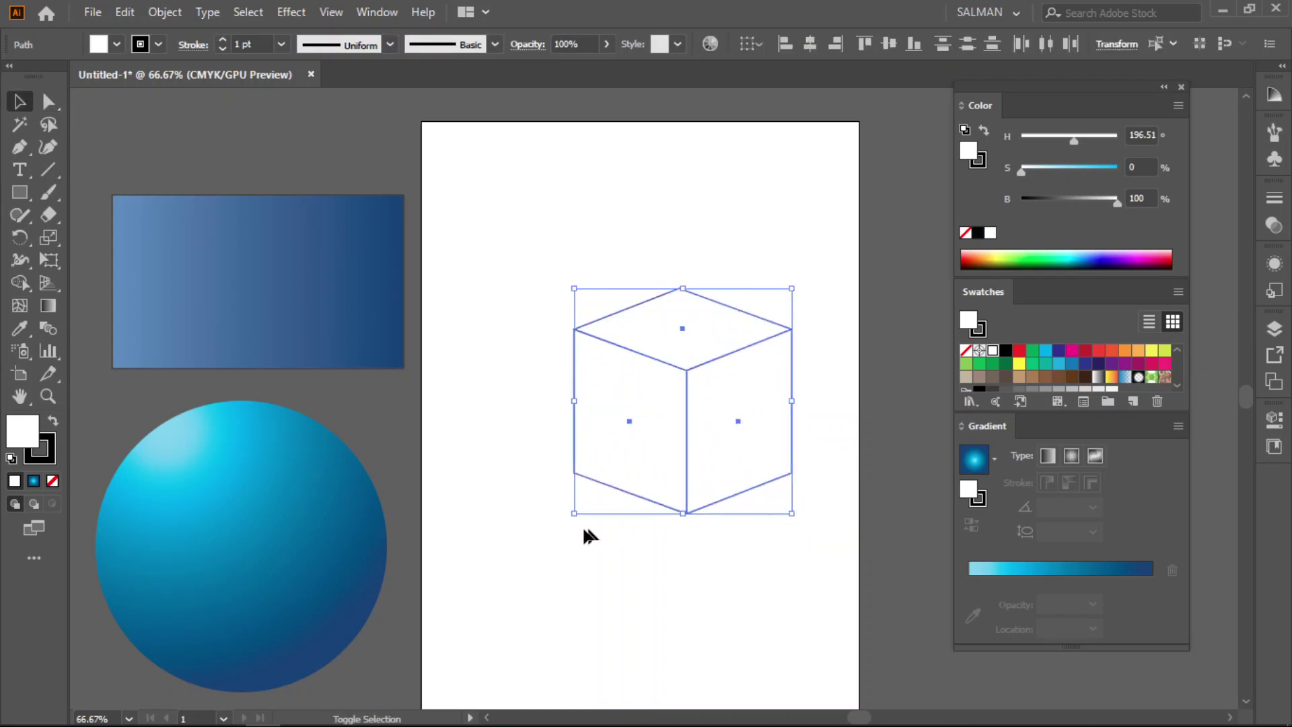
{"action": "left_click_drag", "start_coordinate": [575, 515], "coordinate": [539, 550]}
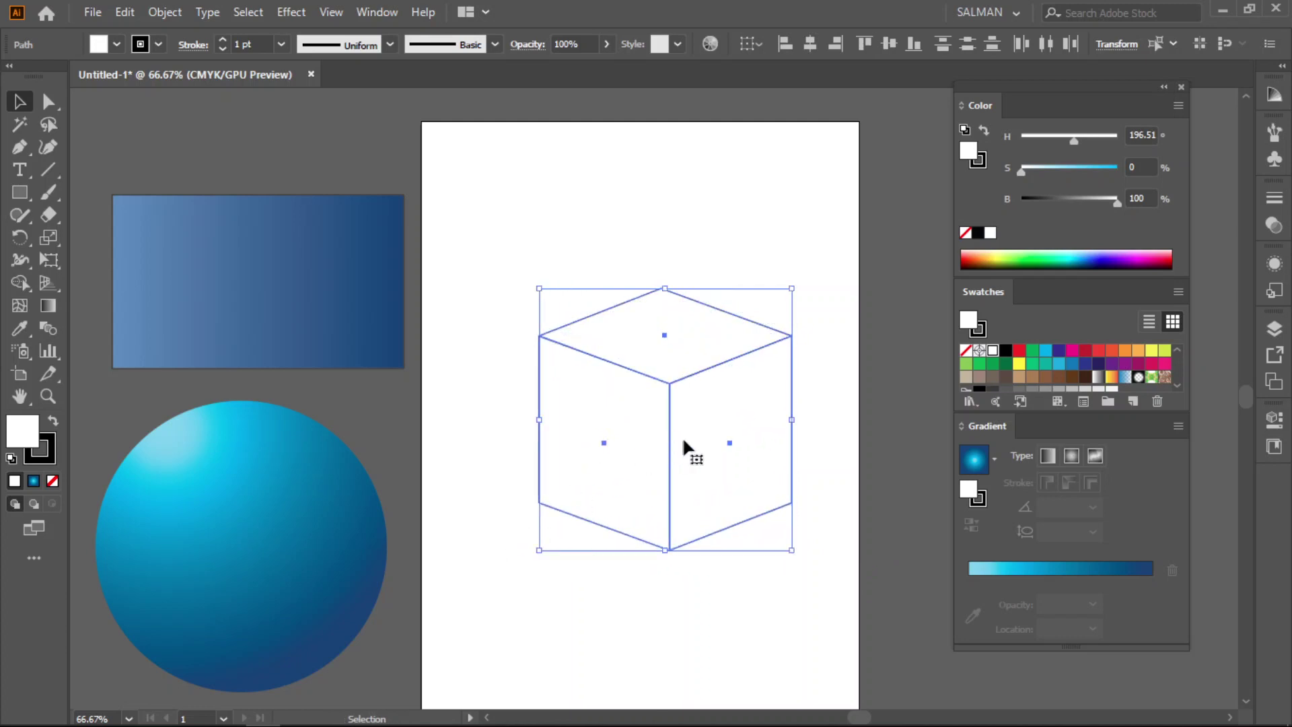
{"action": "left_click_drag", "start_coordinate": [687, 441], "coordinate": [711, 362]}
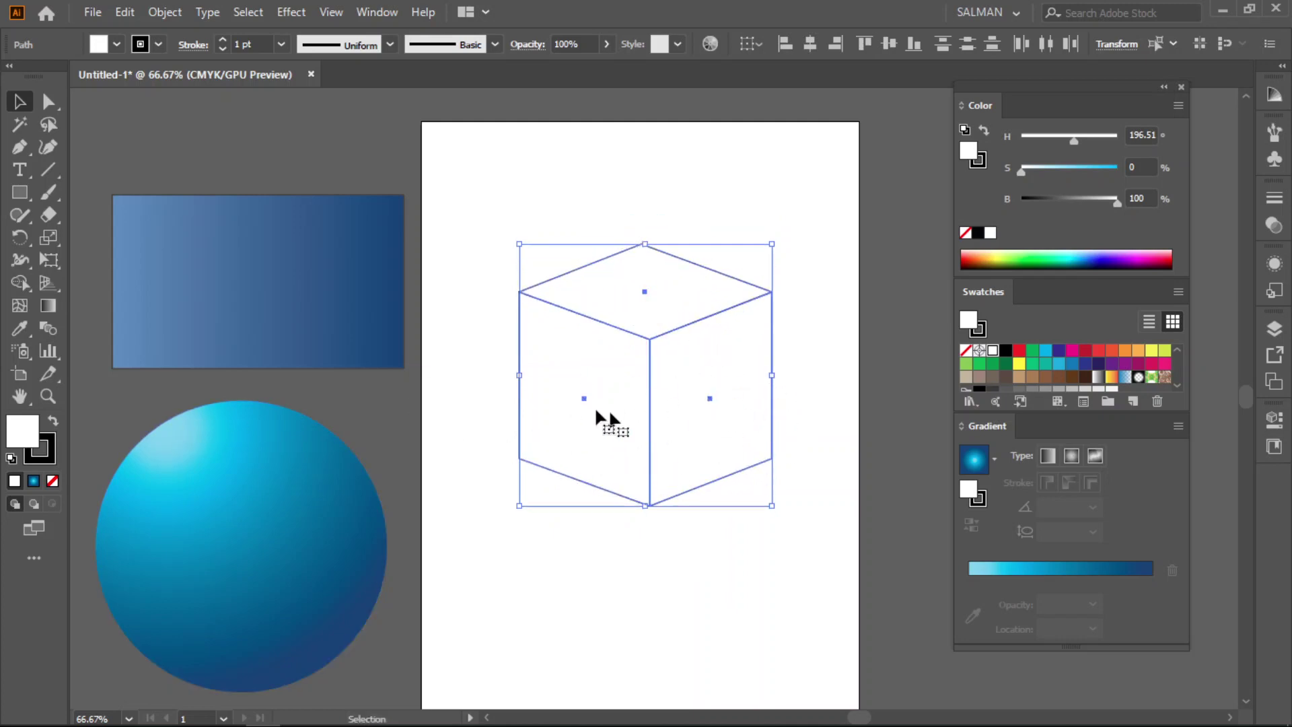
{"action": "left_click", "coordinate": [569, 592]}
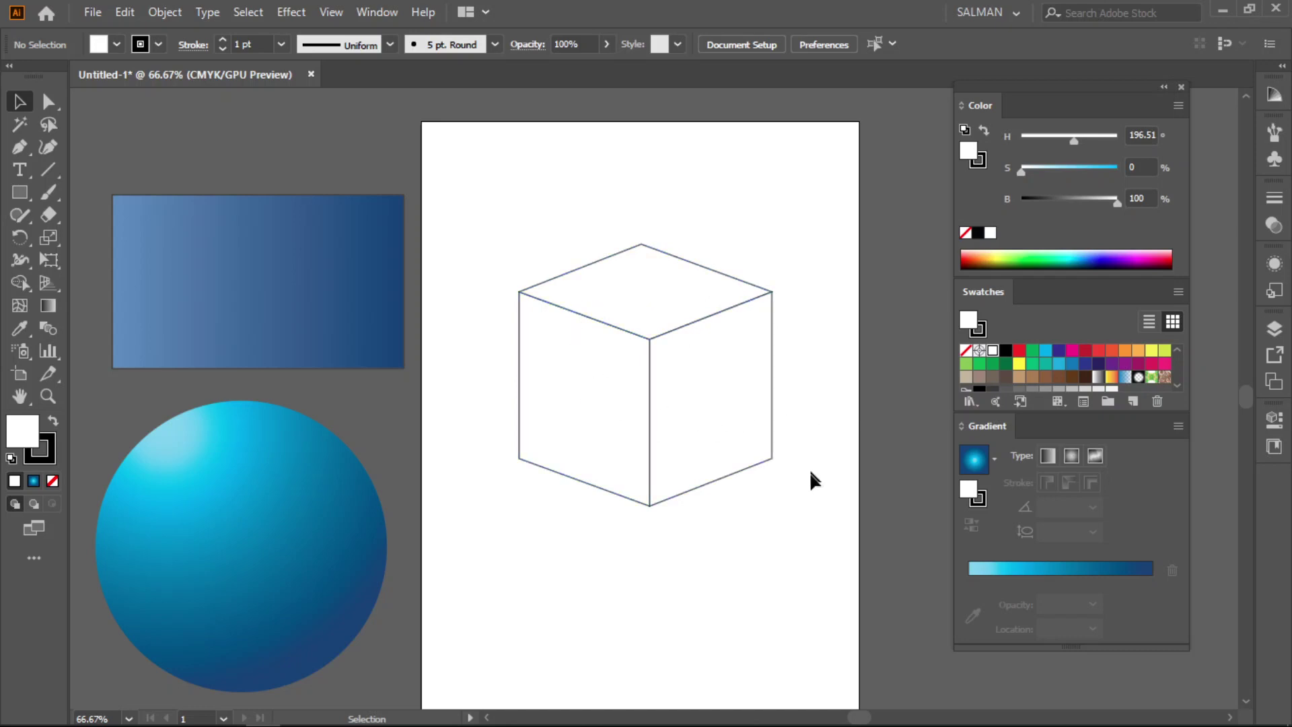
Fill the cube's left, right and top faces with the light tan swatch, and deselect the cube
{"action": "left_click_drag", "start_coordinate": [470, 208], "coordinate": [785, 499]}
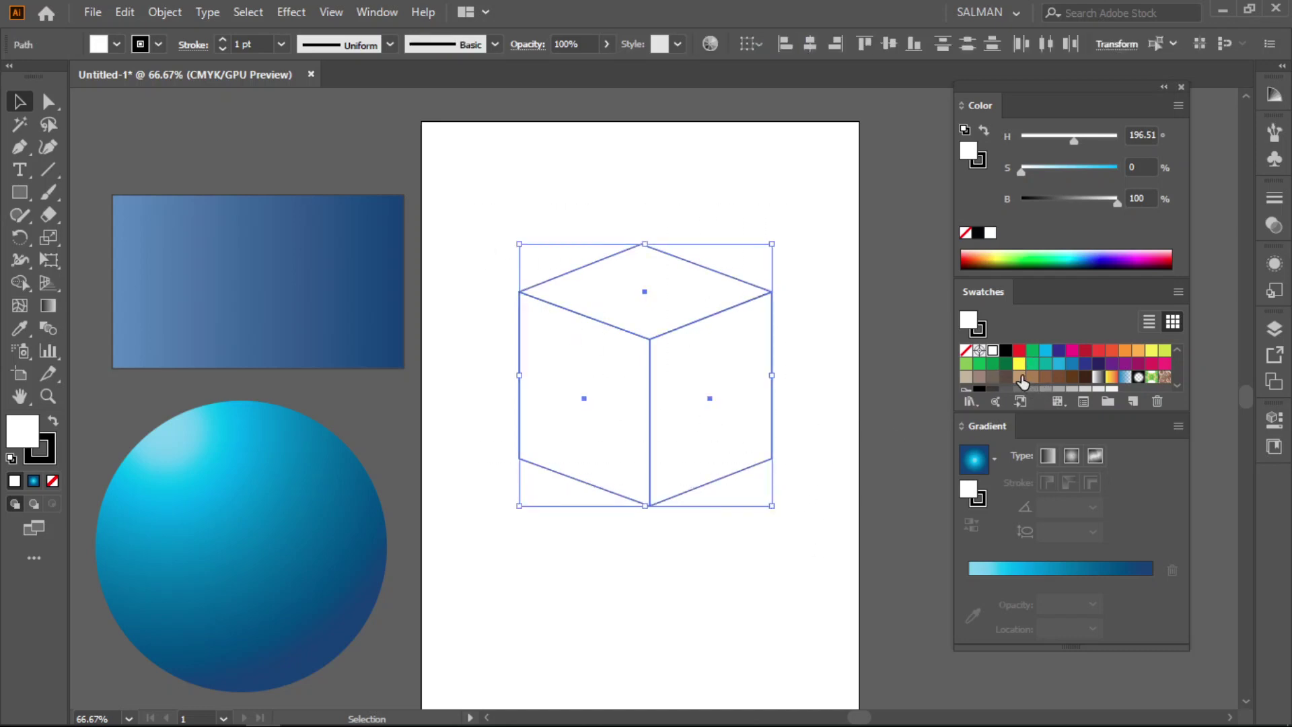
{"action": "left_click_drag", "start_coordinate": [1019, 379], "coordinate": [561, 414]}
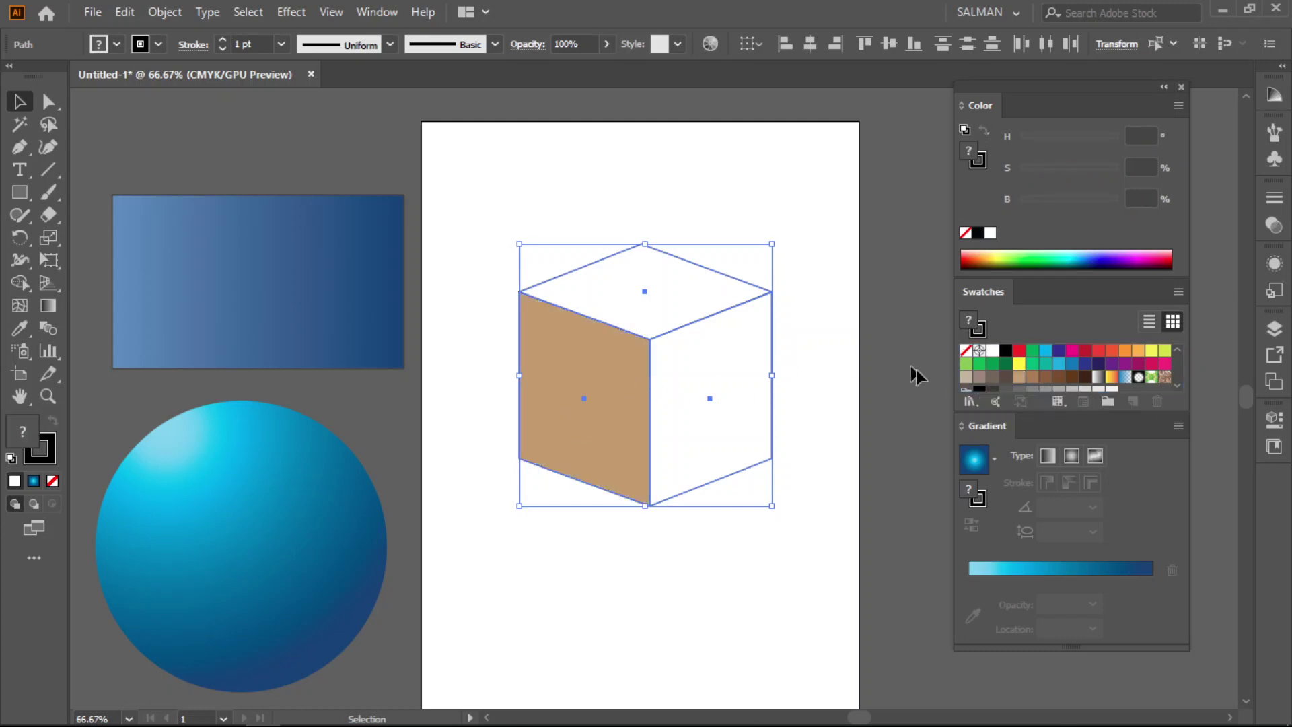
{"action": "left_click_drag", "start_coordinate": [1018, 378], "coordinate": [739, 410]}
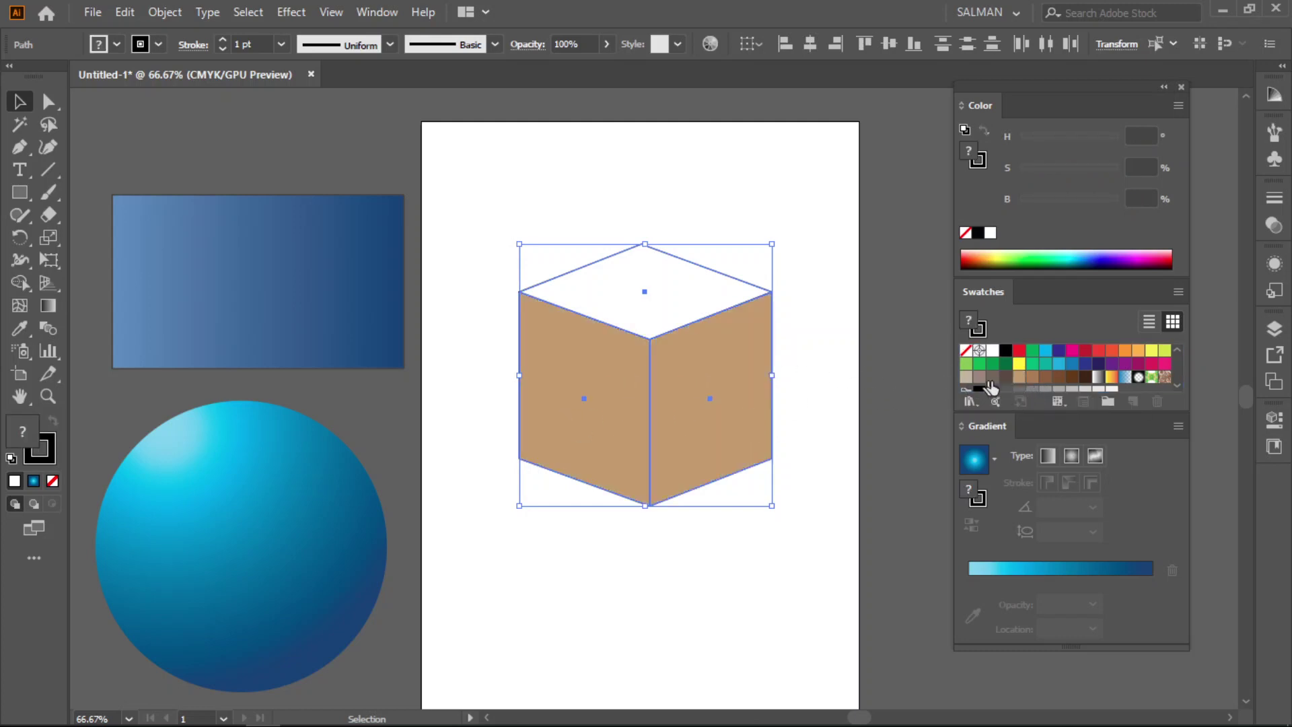
{"action": "left_click_drag", "start_coordinate": [1022, 380], "coordinate": [666, 304]}
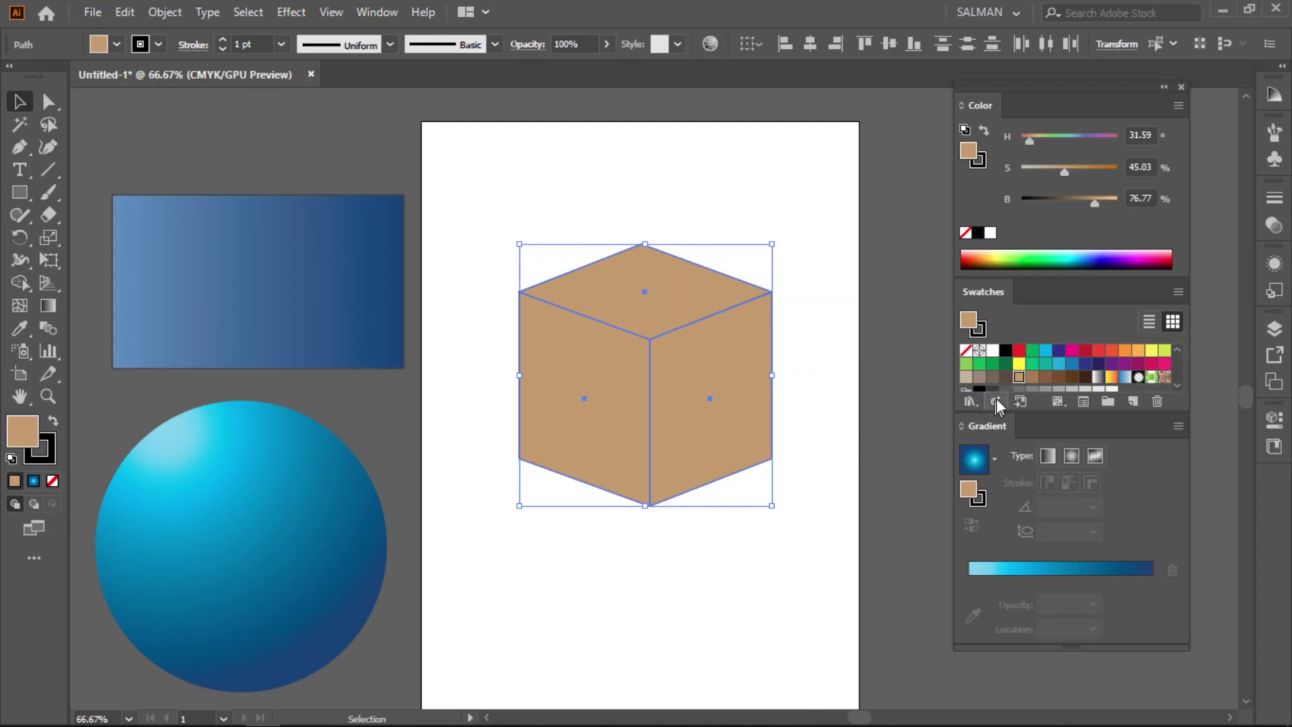
{"action": "left_click", "coordinate": [750, 606]}
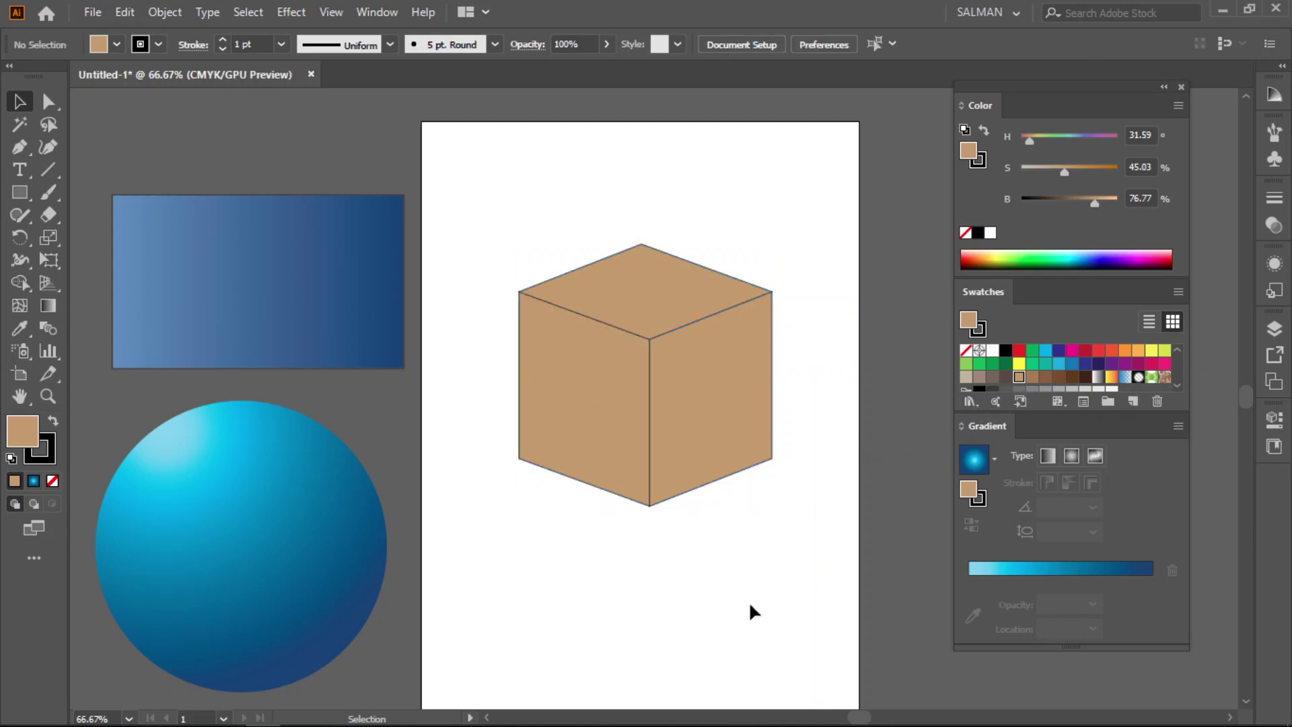
Remove the stroke from all three cube faces, keep the fill active, and deselect the cube
{"action": "left_click_drag", "start_coordinate": [496, 222], "coordinate": [794, 518]}
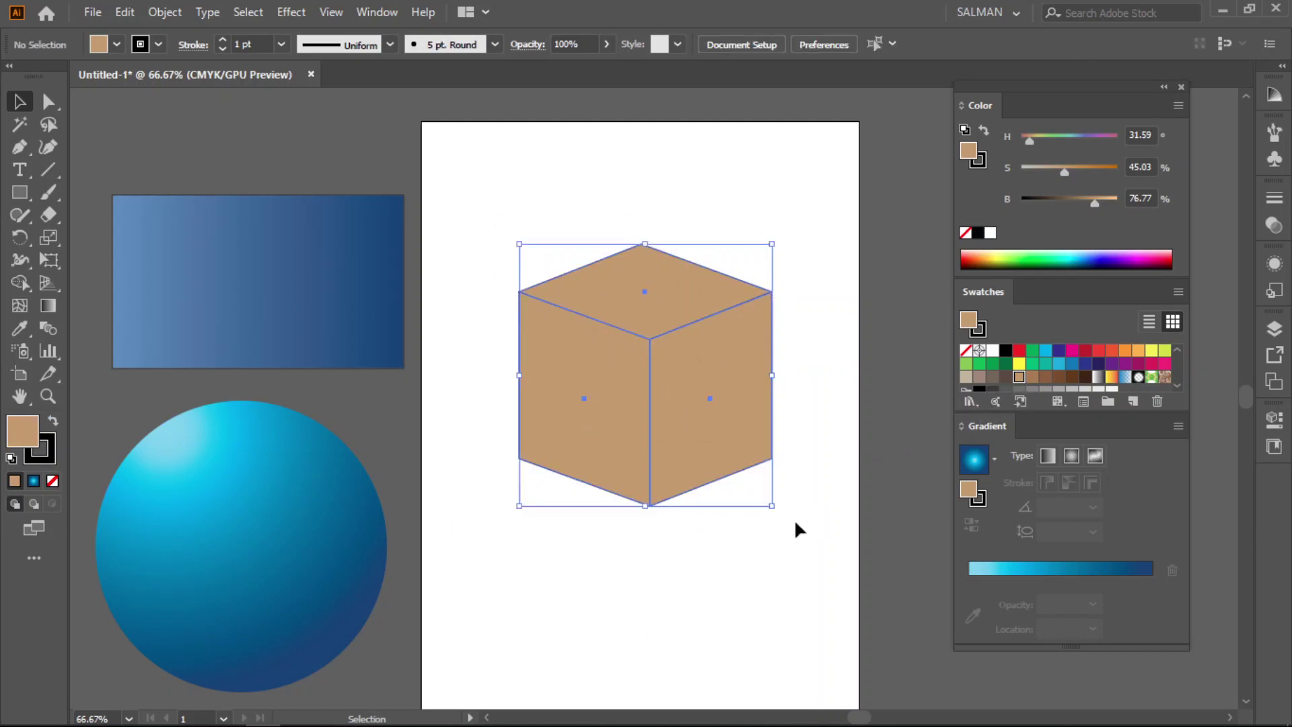
{"action": "left_click", "coordinate": [52, 457]}
{"action": "left_click", "coordinate": [52, 480]}
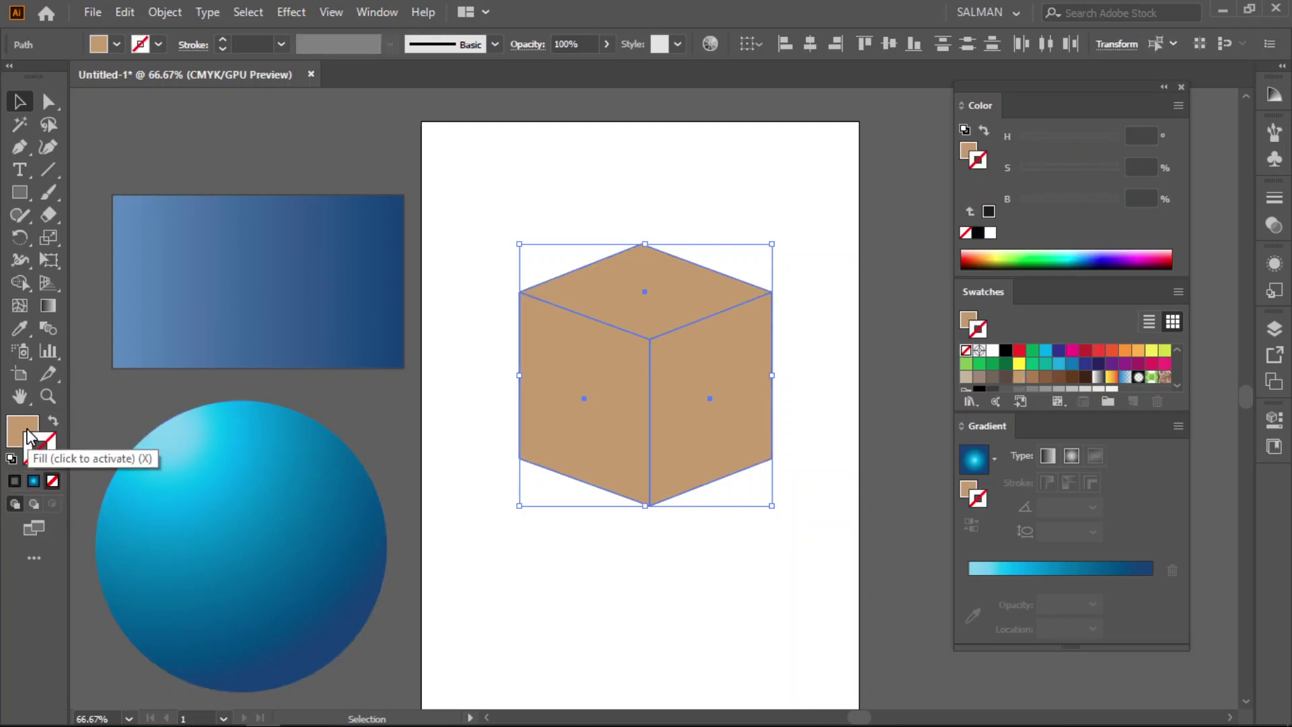
{"action": "left_click", "coordinate": [45, 434]}
{"action": "left_click", "coordinate": [719, 634]}
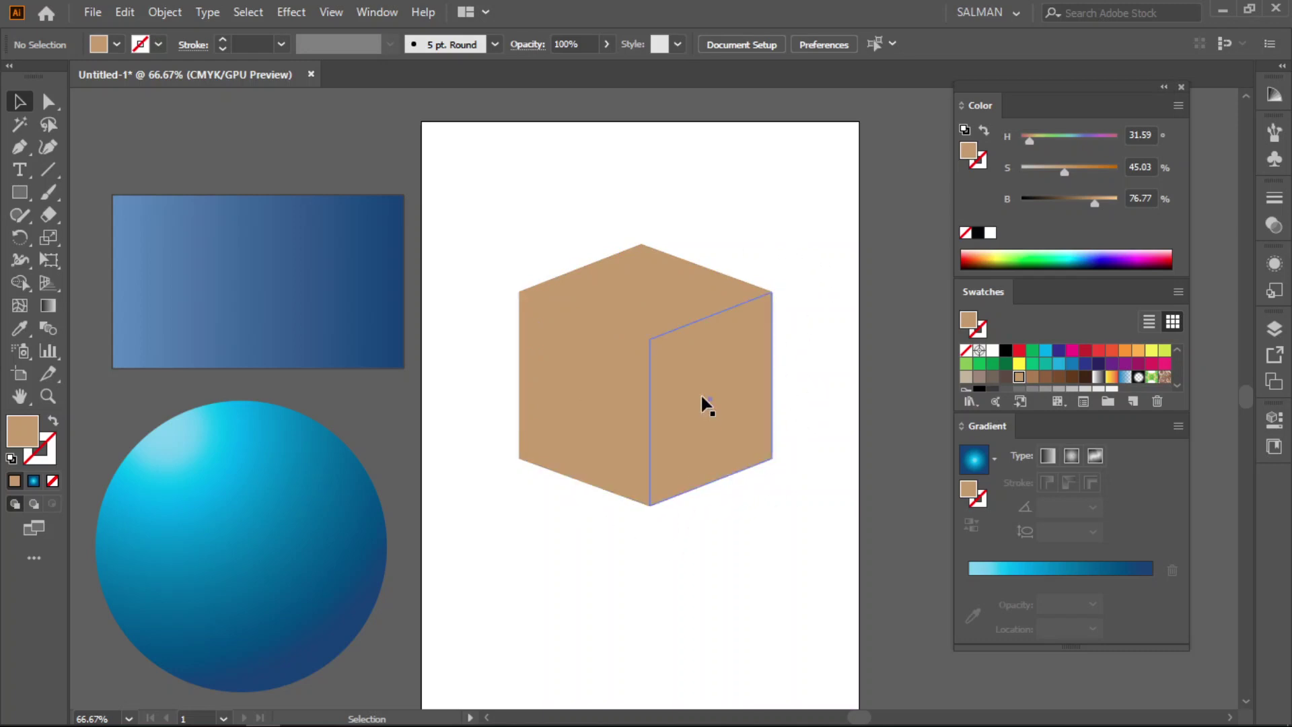
Pull the cube's top, left and right faces apart, undo the moves, and deselect
{"action": "left_click_drag", "start_coordinate": [687, 283], "coordinate": [690, 225]}
{"action": "left_click_drag", "start_coordinate": [626, 383], "coordinate": [594, 424]}
{"action": "left_click_drag", "start_coordinate": [700, 387], "coordinate": [729, 415]}
{"action": "key", "text": "ctrl+z"}
{"action": "key", "text": "ctrl+z"}
{"action": "key", "text": "ctrl+z"}
{"action": "key", "text": "ctrl+z"}
{"action": "key", "text": "ctrl+z"}
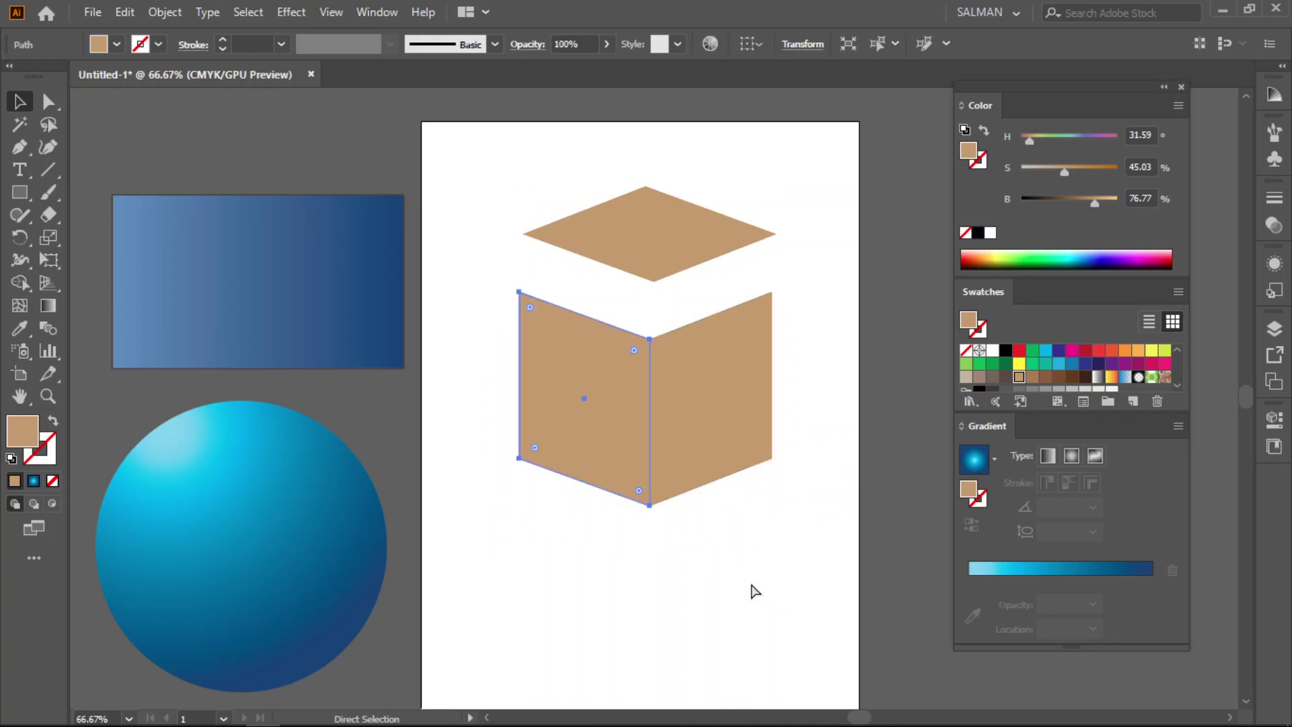
{"action": "left_click", "coordinate": [630, 590]}
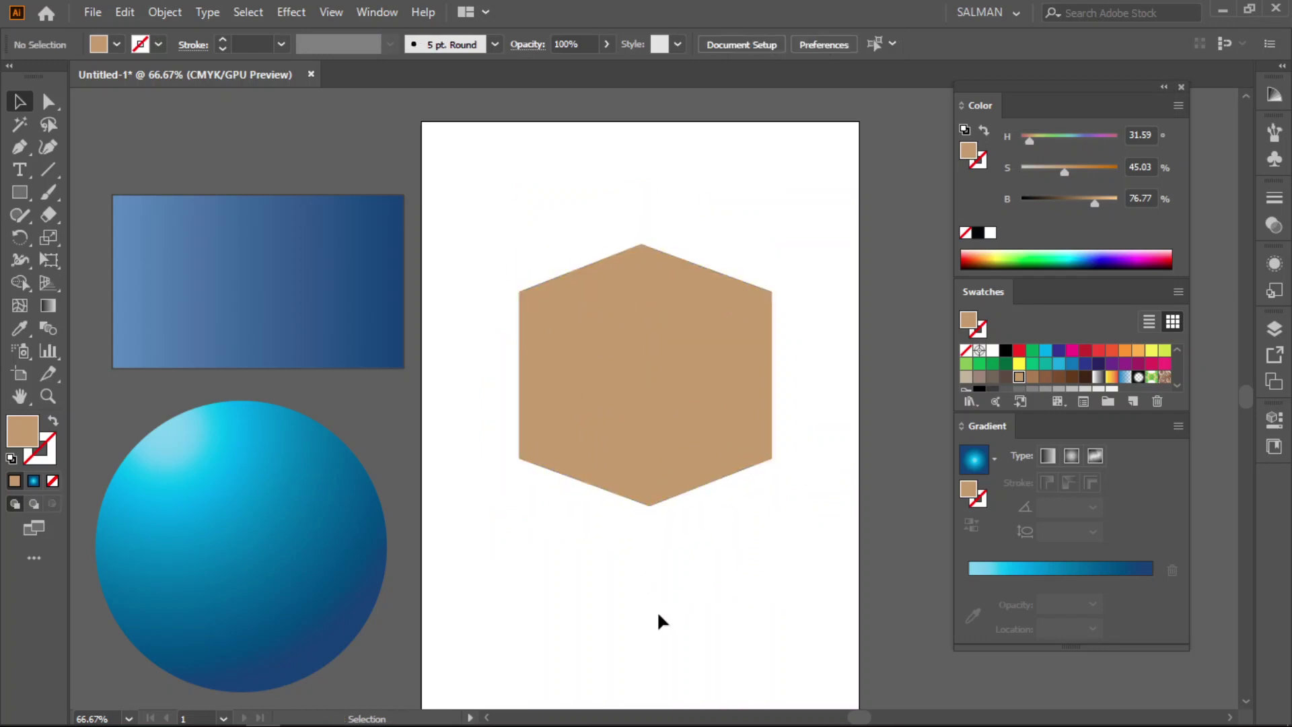
Give the cube's right face a gradient fill of the linear type
{"action": "left_click", "coordinate": [745, 370]}
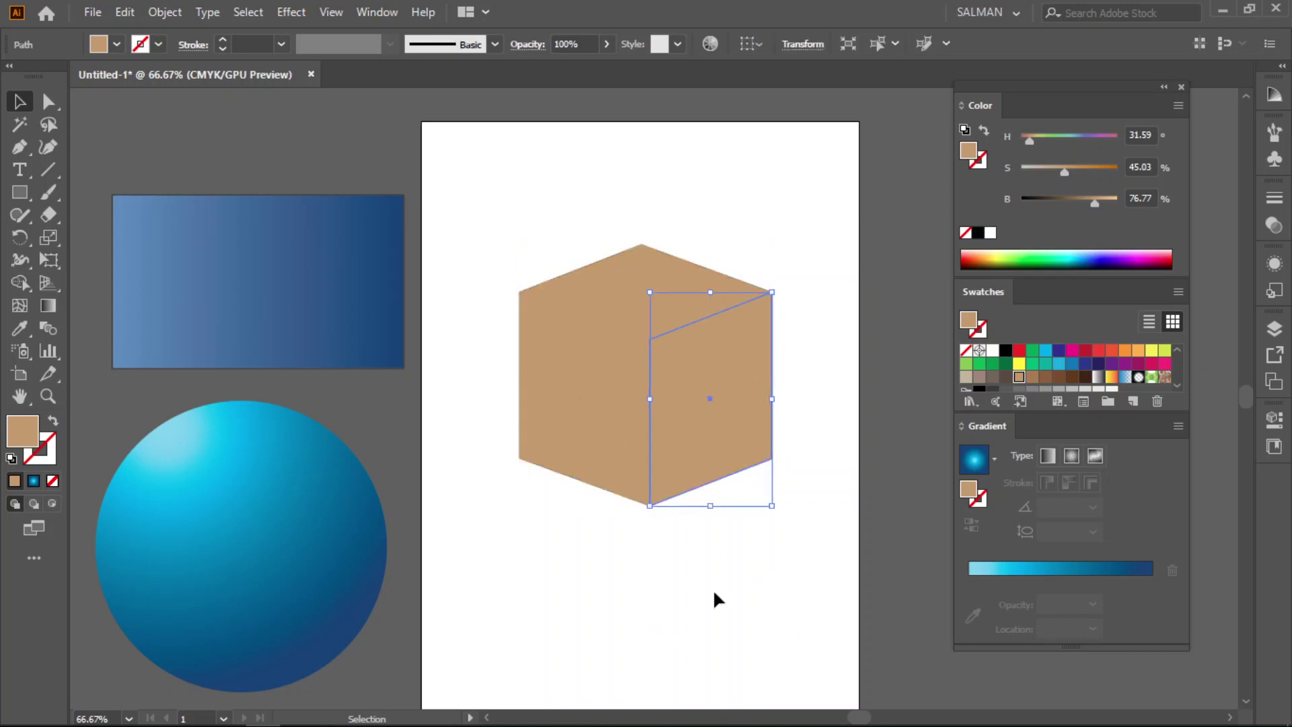
{"action": "left_click", "coordinate": [728, 604]}
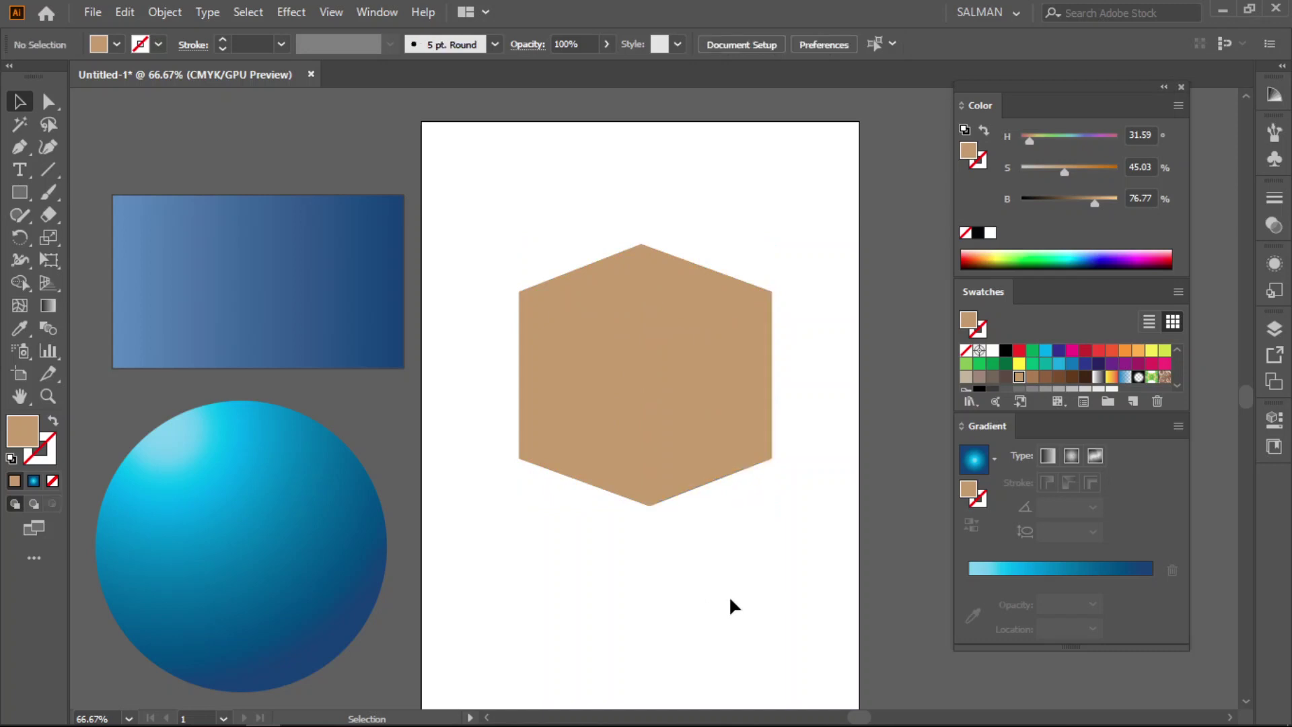
{"action": "left_click", "coordinate": [718, 426]}
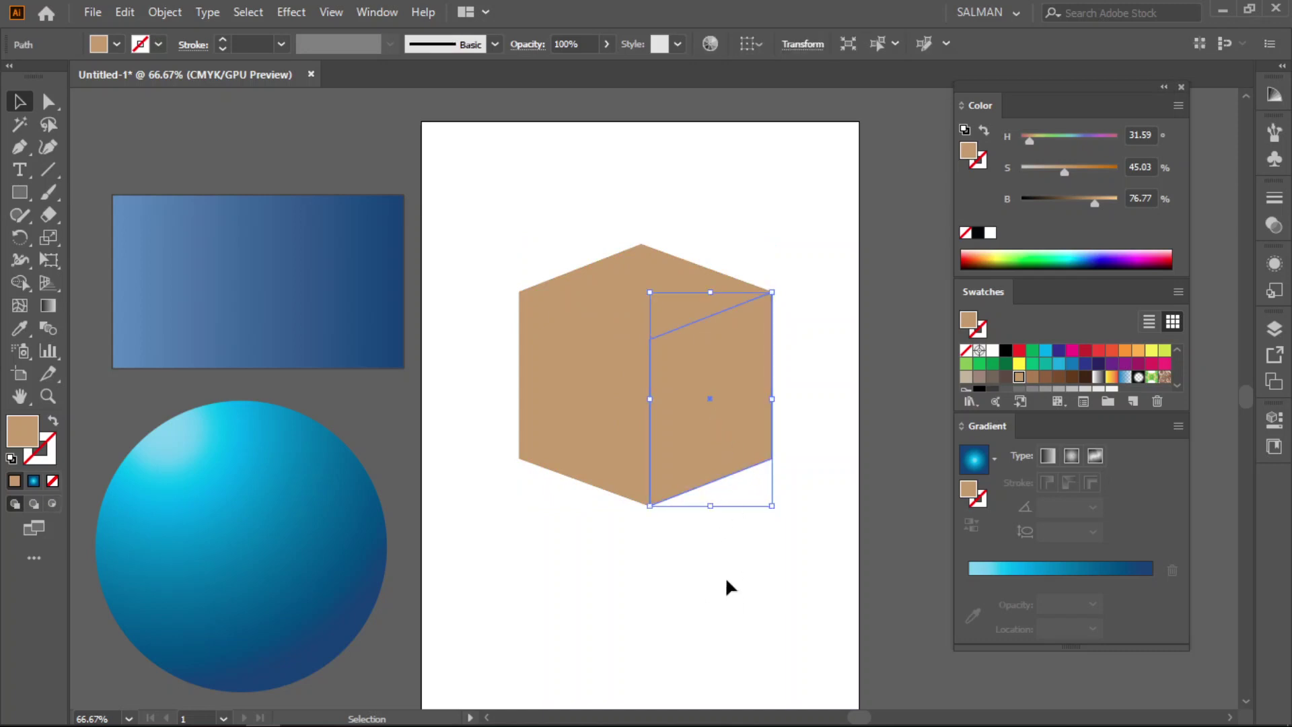
{"action": "left_click", "coordinate": [987, 569]}
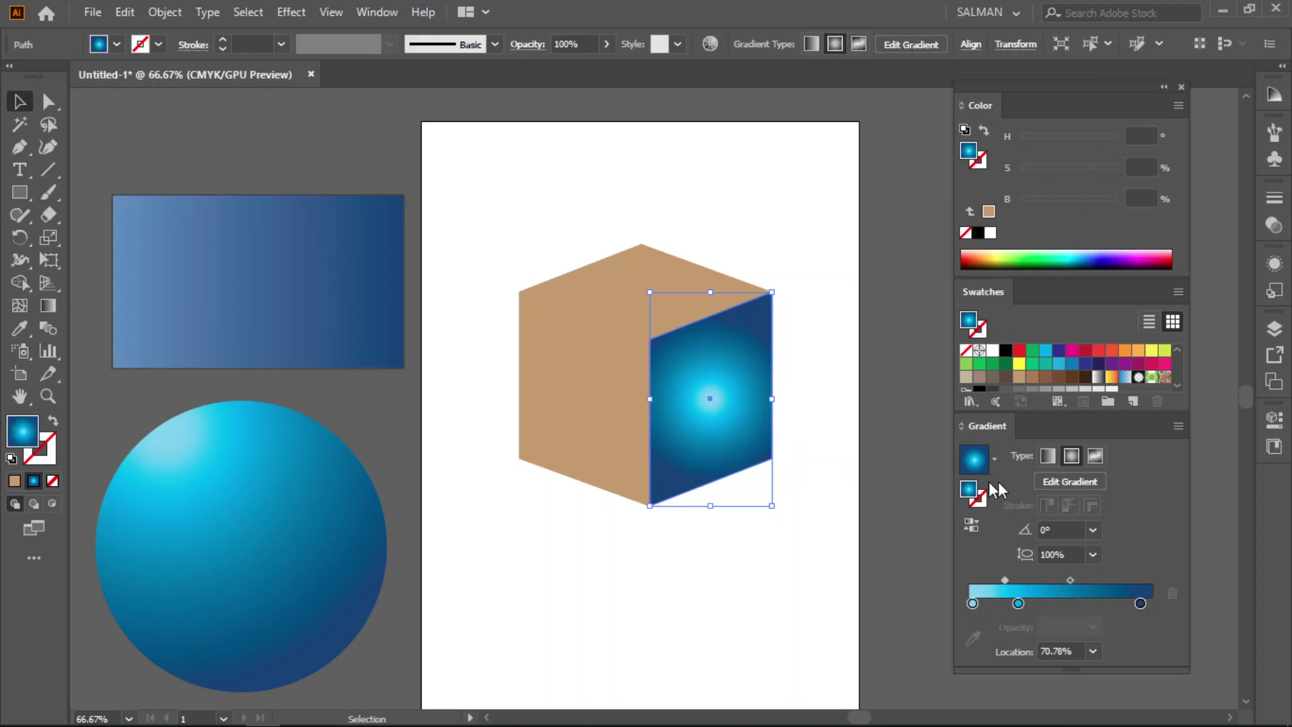
{"action": "left_click", "coordinate": [1048, 460]}
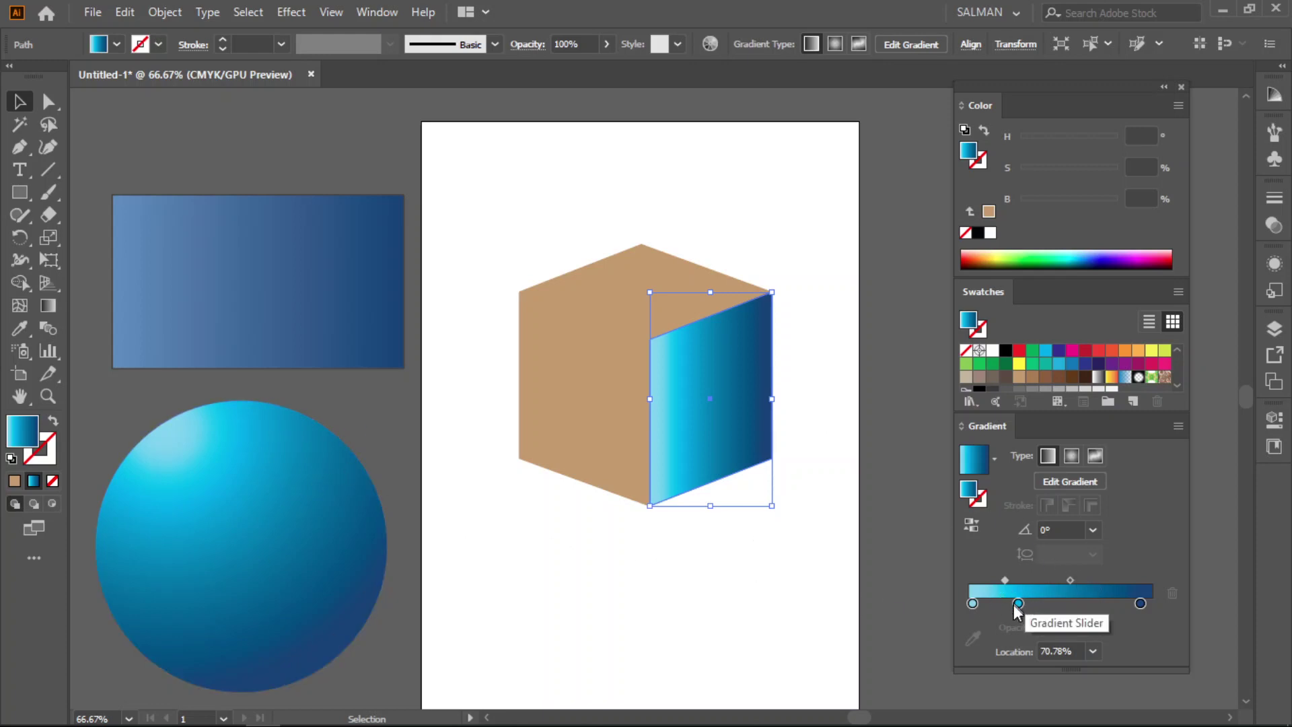
Remove the middle cyan stop from the right face's gradient, set both end stops to the light tan swatch, and deselect the face
{"action": "left_click_drag", "start_coordinate": [1018, 604], "coordinate": [1030, 630]}
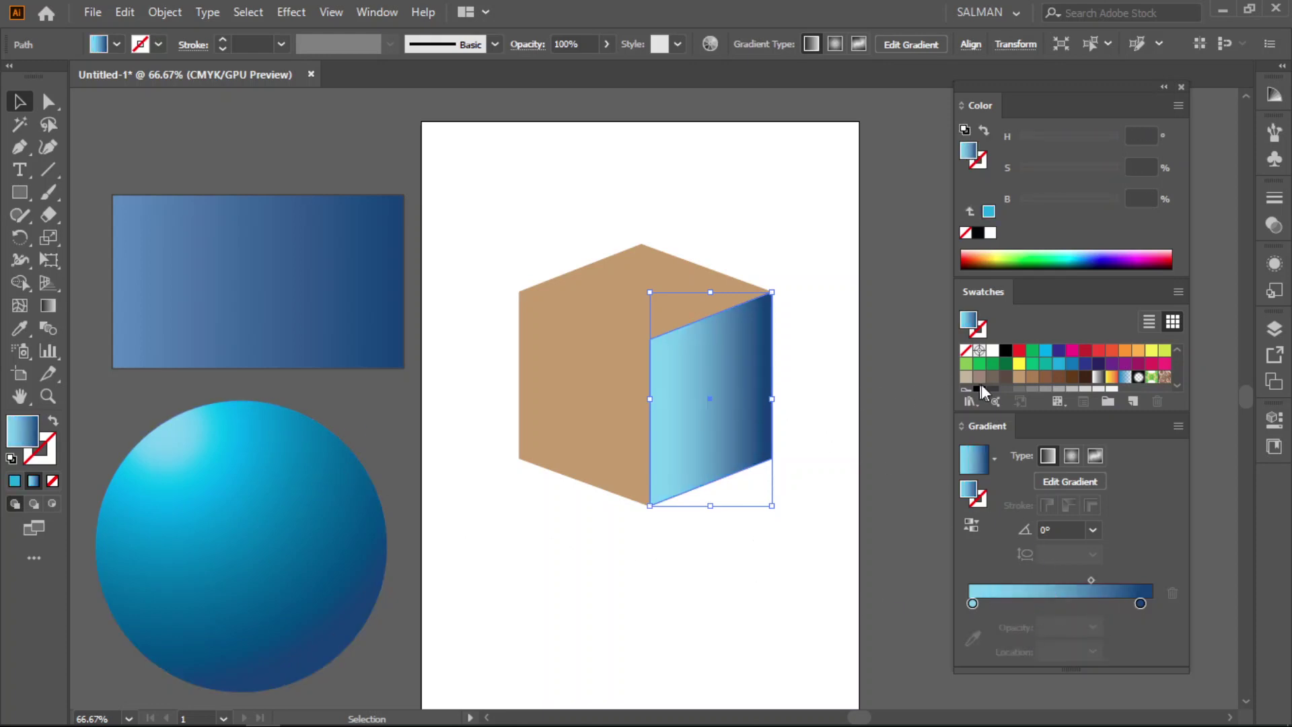
{"action": "left_click_drag", "start_coordinate": [1019, 384], "coordinate": [973, 604]}
{"action": "left_click_drag", "start_coordinate": [1020, 375], "coordinate": [1141, 604]}
{"action": "left_click", "coordinate": [823, 363]}
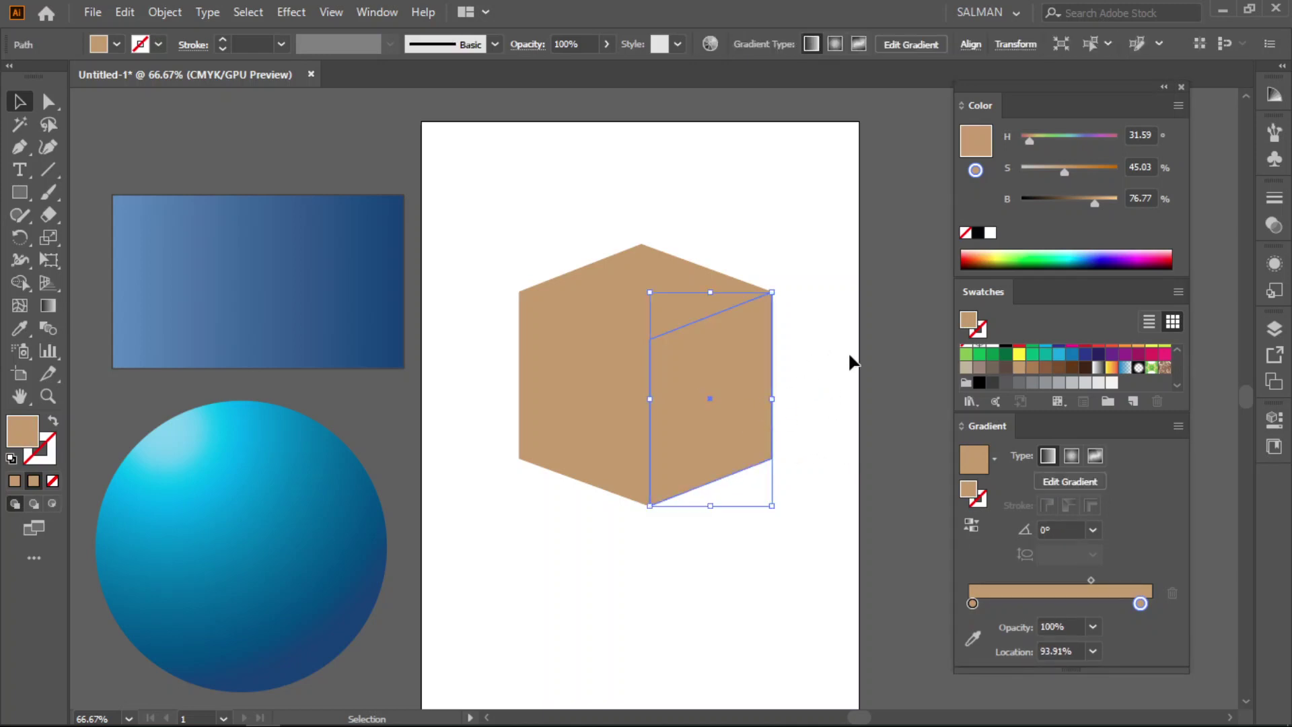
{"action": "left_click", "coordinate": [852, 361]}
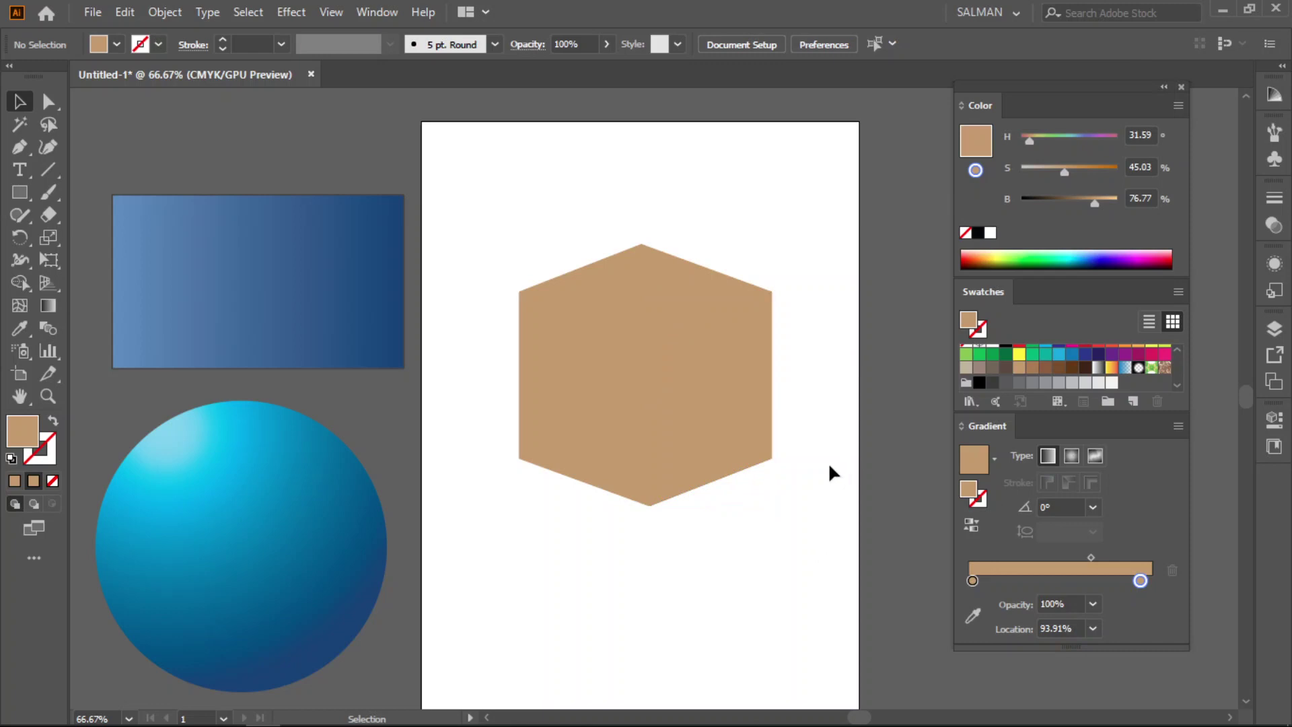
Darken the end stop of the right face's gradient to 50% saturation and 68% brightness
{"action": "left_click", "coordinate": [744, 404]}
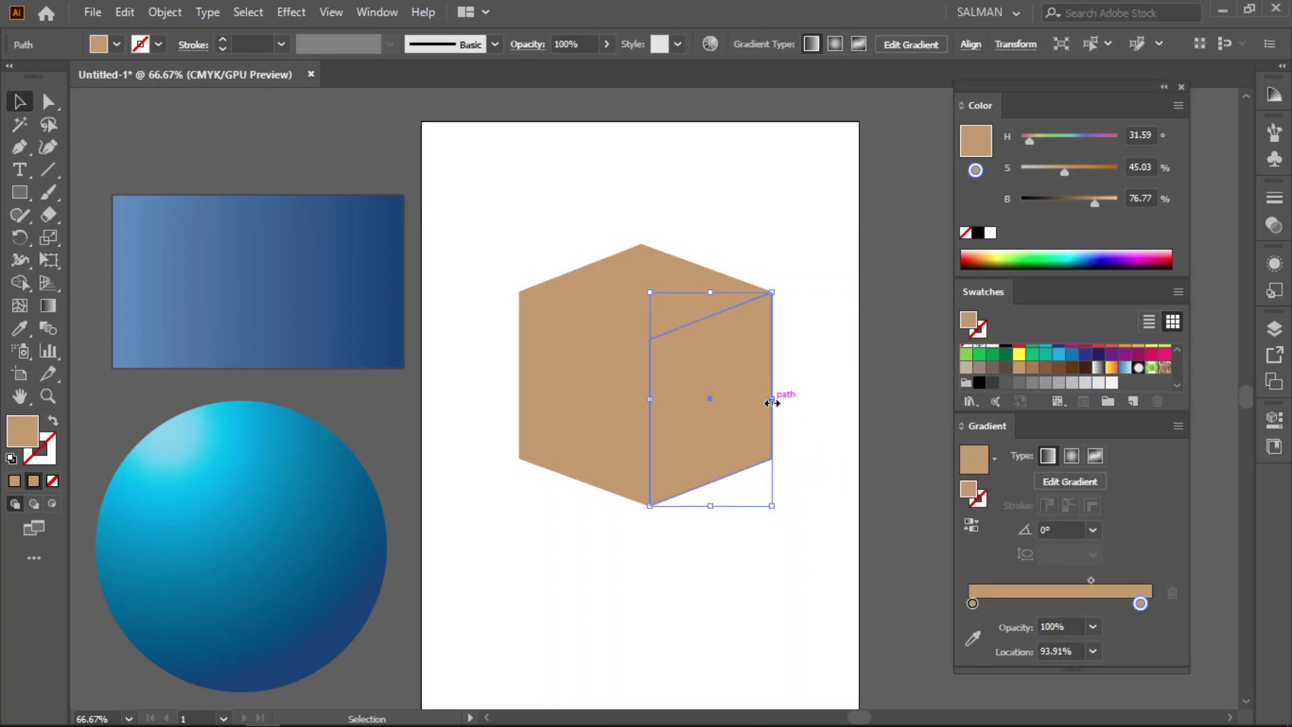
{"action": "left_click", "coordinate": [972, 603]}
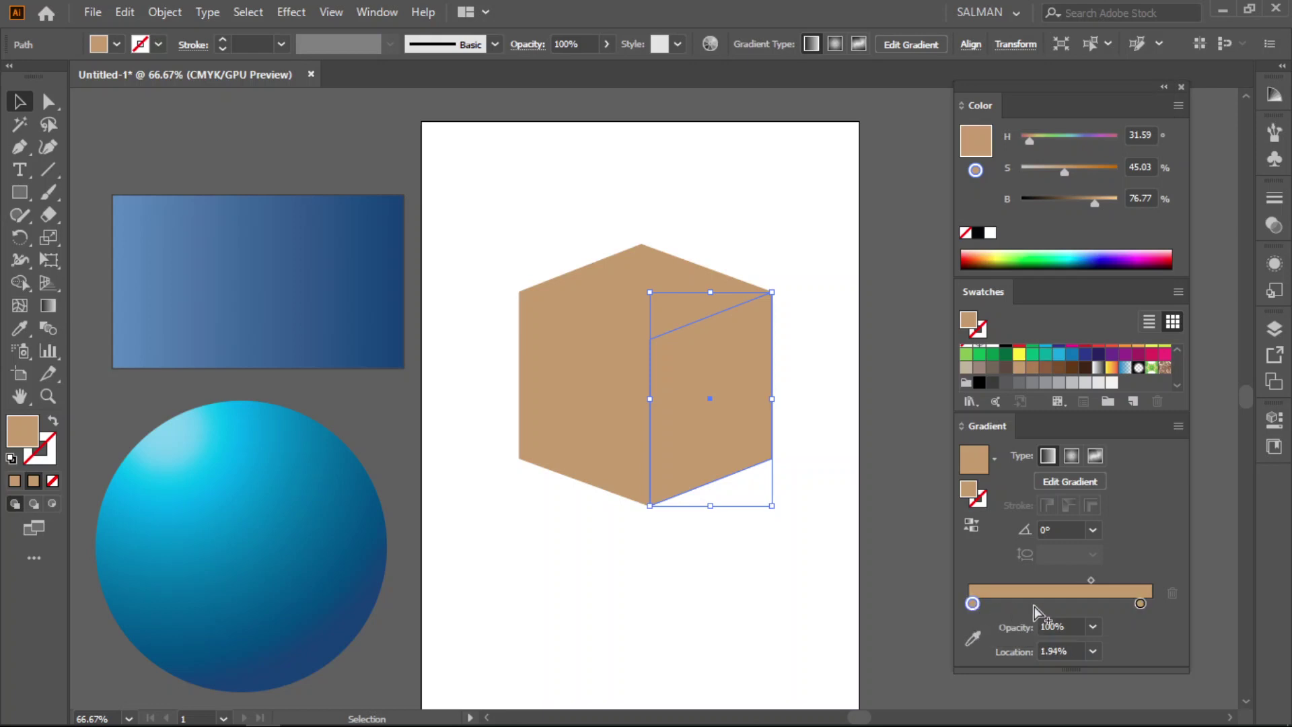
{"action": "left_click", "coordinate": [1139, 603]}
{"action": "left_click", "coordinate": [861, 438]}
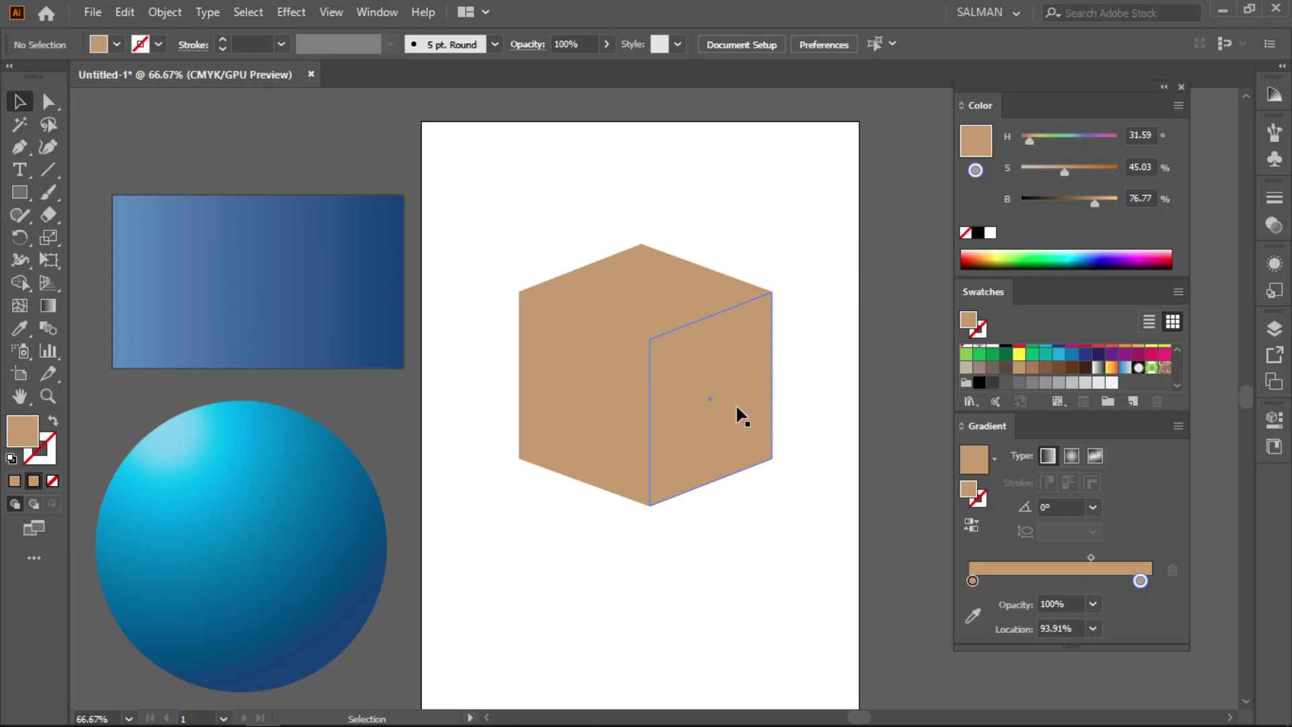
{"action": "left_click", "coordinate": [747, 390]}
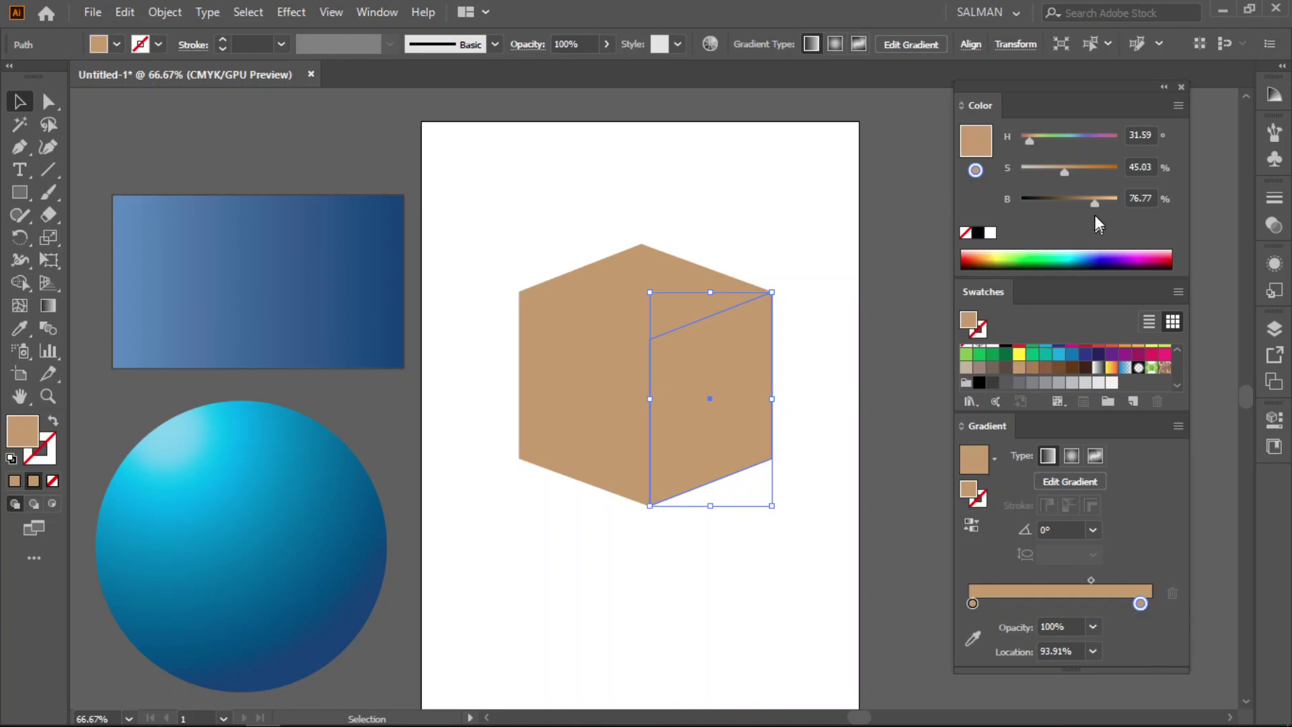
{"action": "left_click_drag", "start_coordinate": [1093, 203], "coordinate": [1082, 202]}
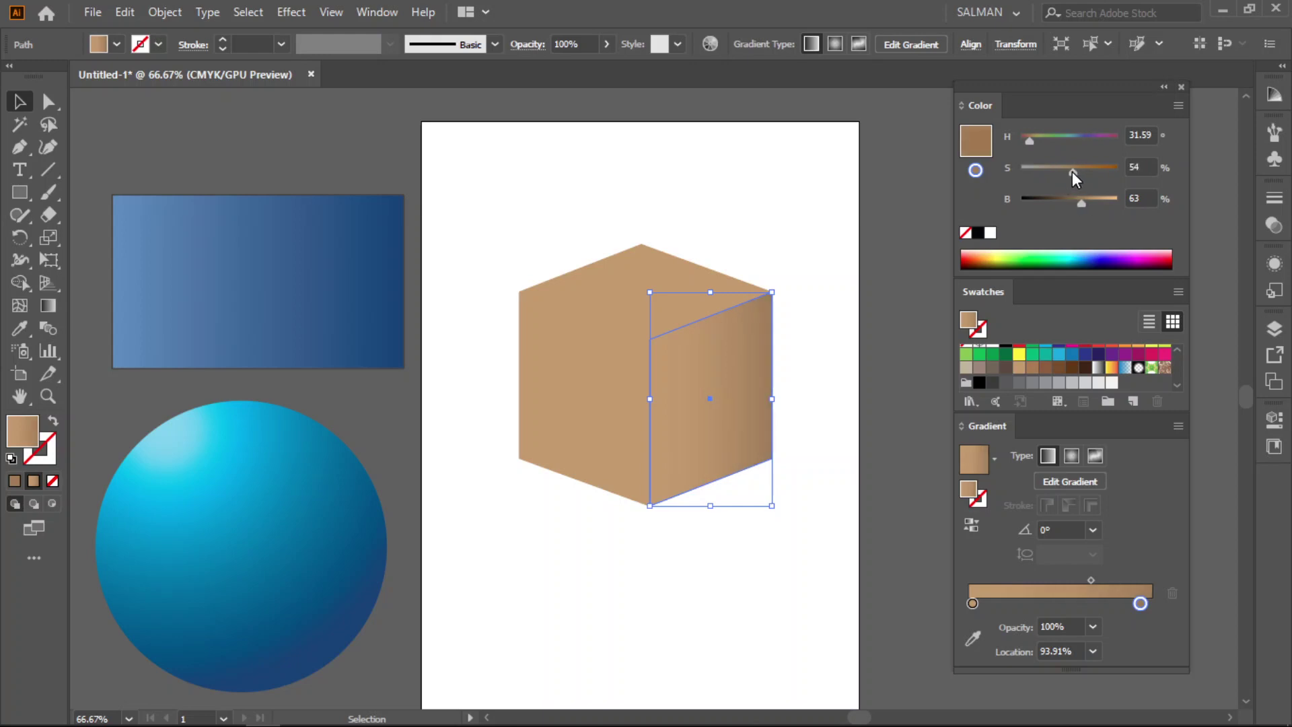
{"action": "left_click_drag", "start_coordinate": [1084, 204], "coordinate": [1093, 201]}
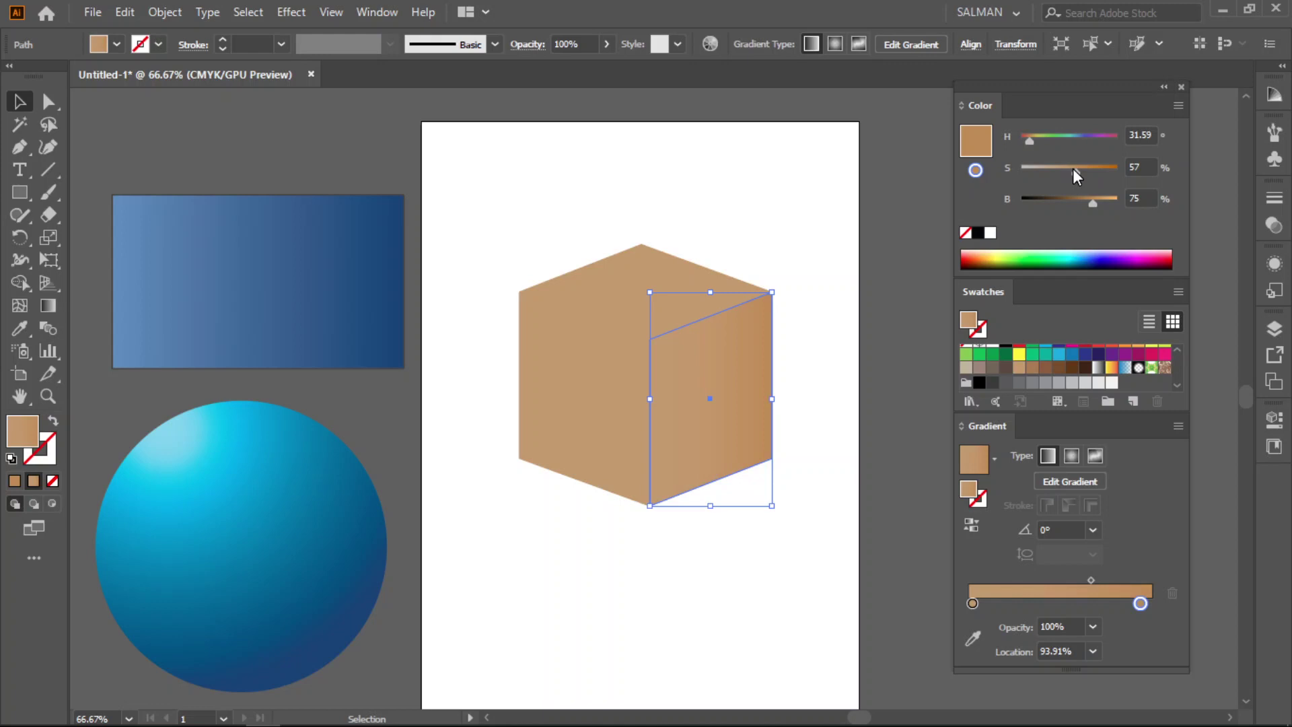
{"action": "left_click_drag", "start_coordinate": [1073, 168], "coordinate": [1067, 173]}
{"action": "left_click_drag", "start_coordinate": [1086, 201], "coordinate": [1083, 200]}
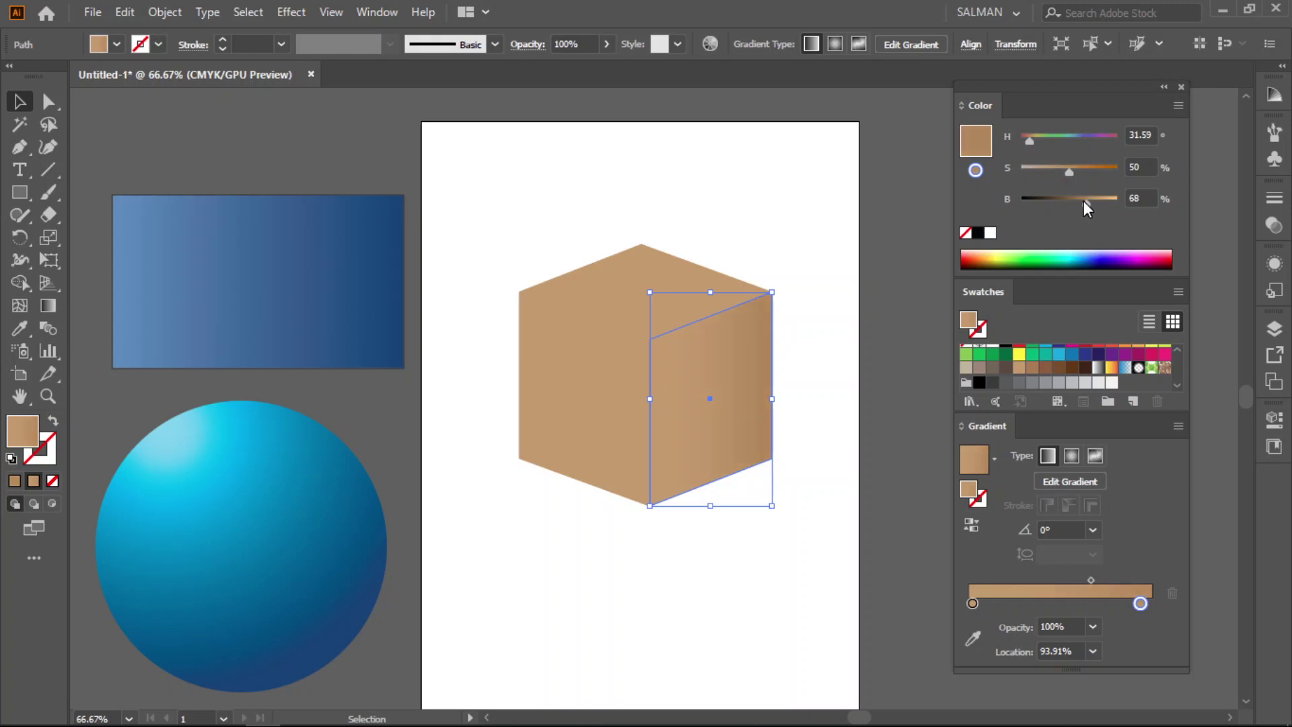
Shift the light stop of the right face's gradient to about 10% and its midpoint to about 38%
{"action": "left_click_drag", "start_coordinate": [972, 602], "coordinate": [987, 603]}
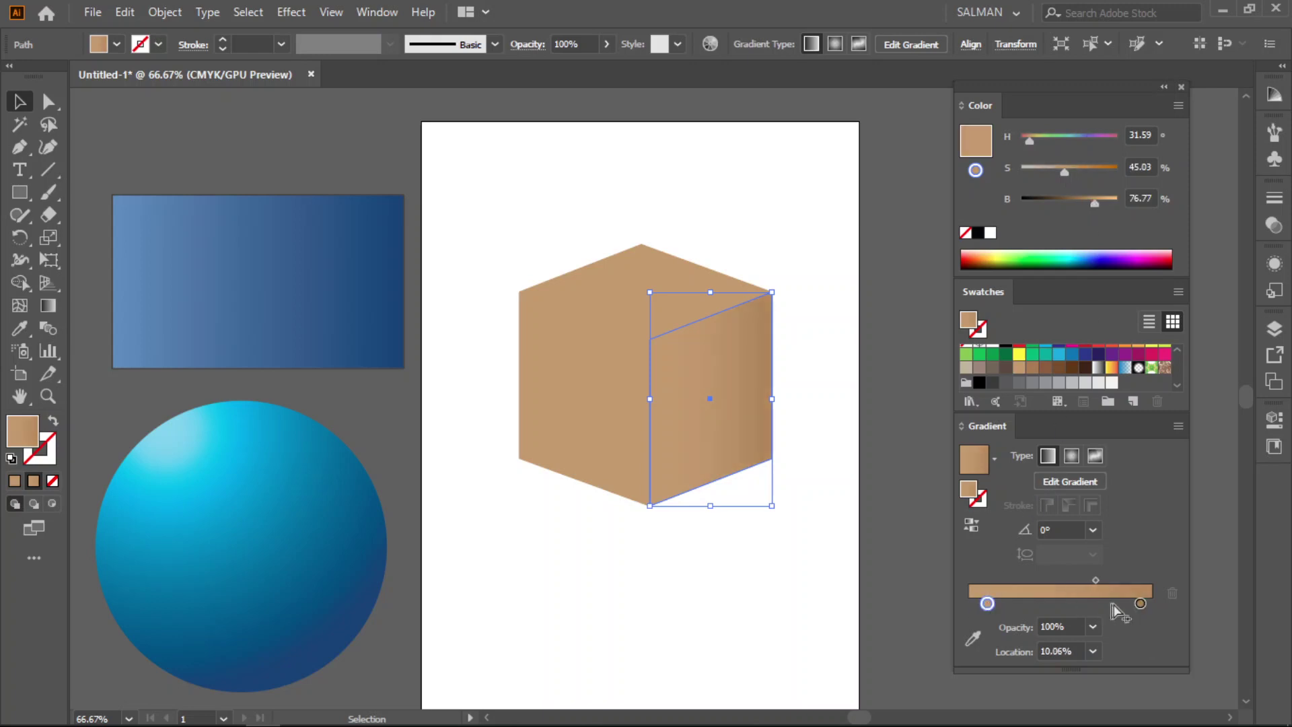
{"action": "left_click_drag", "start_coordinate": [1097, 580], "coordinate": [1044, 581]}
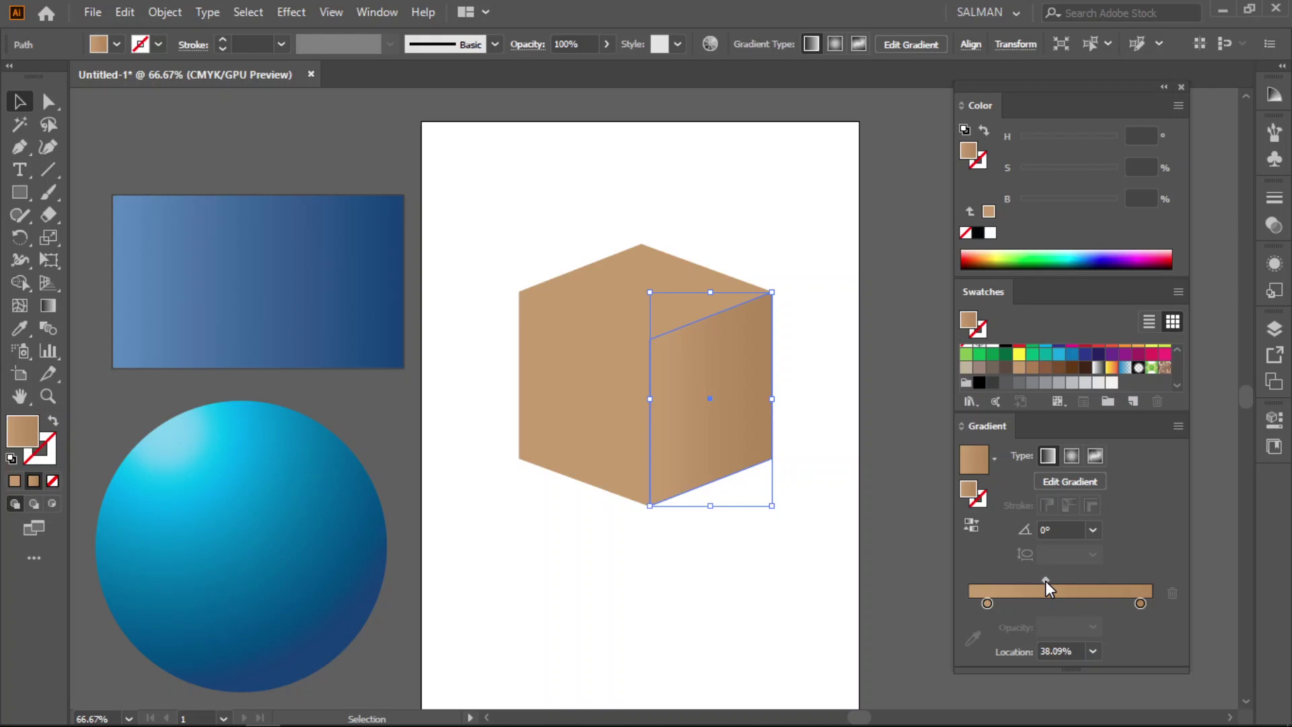
{"action": "left_click", "coordinate": [987, 603]}
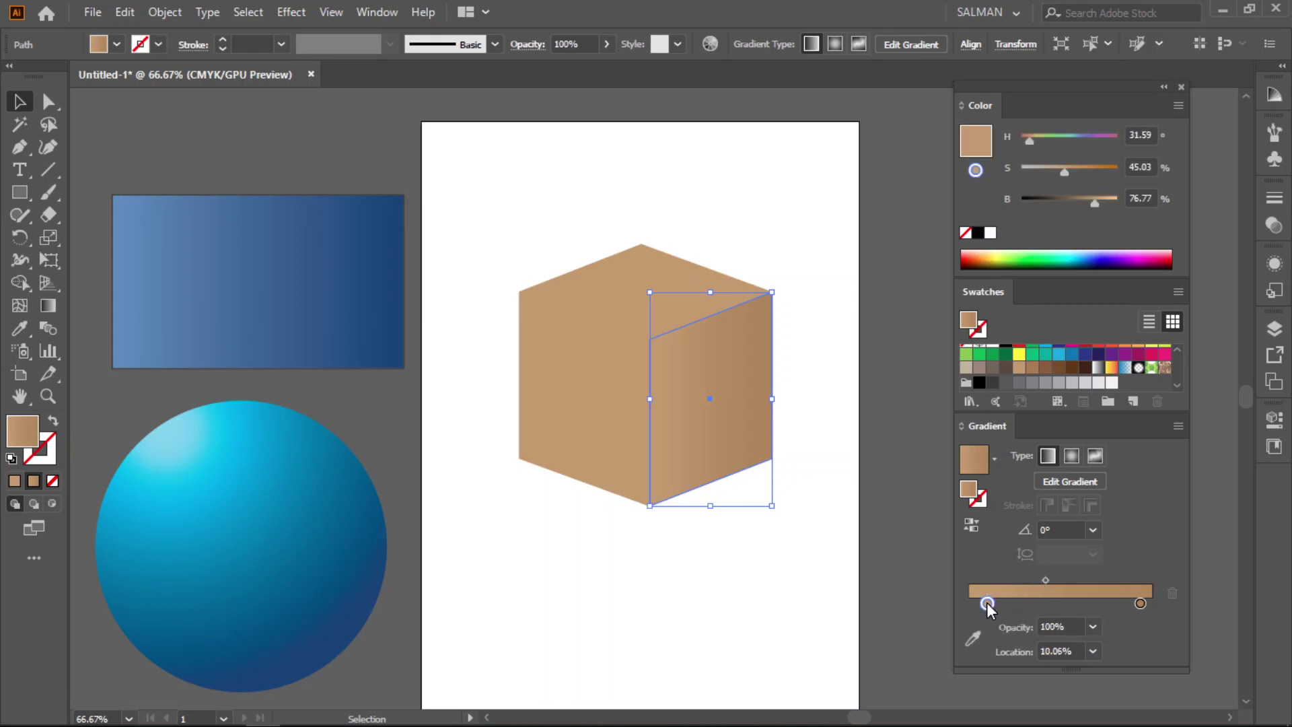
Lower the dark end stop's brightness to 66% and deselect the right face
{"action": "left_click", "coordinate": [1140, 604]}
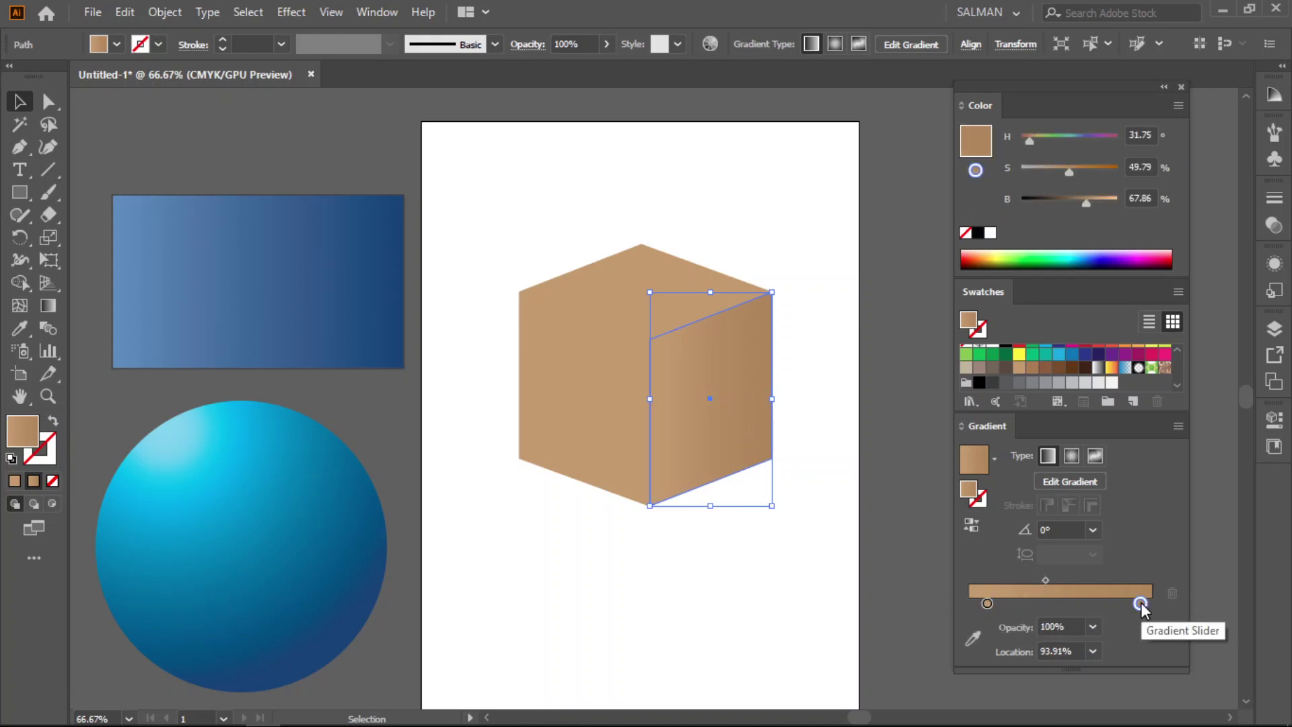
{"action": "left_click_drag", "start_coordinate": [1088, 200], "coordinate": [1086, 200]}
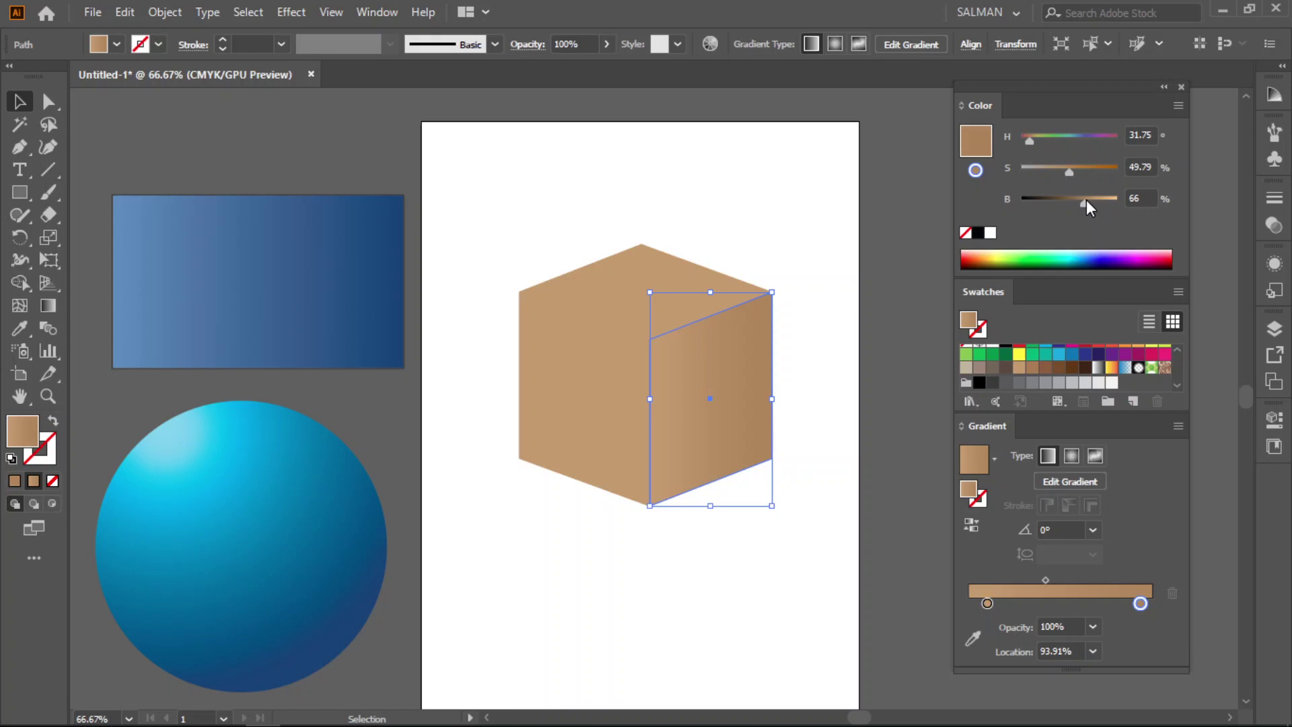
{"action": "left_click", "coordinate": [852, 367]}
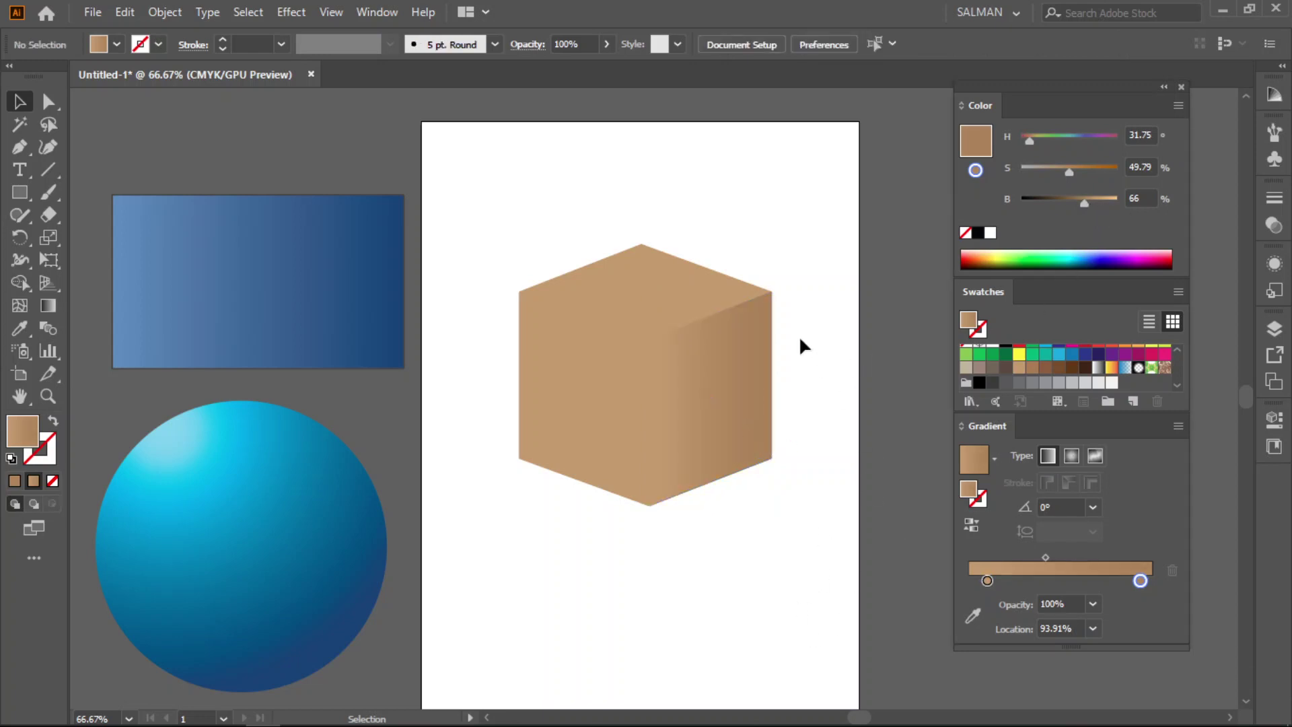
Copy the right face's tan gradient onto the cube's left face with the Eyedropper
{"action": "left_click", "coordinate": [773, 406]}
{"action": "left_click", "coordinate": [591, 397]}
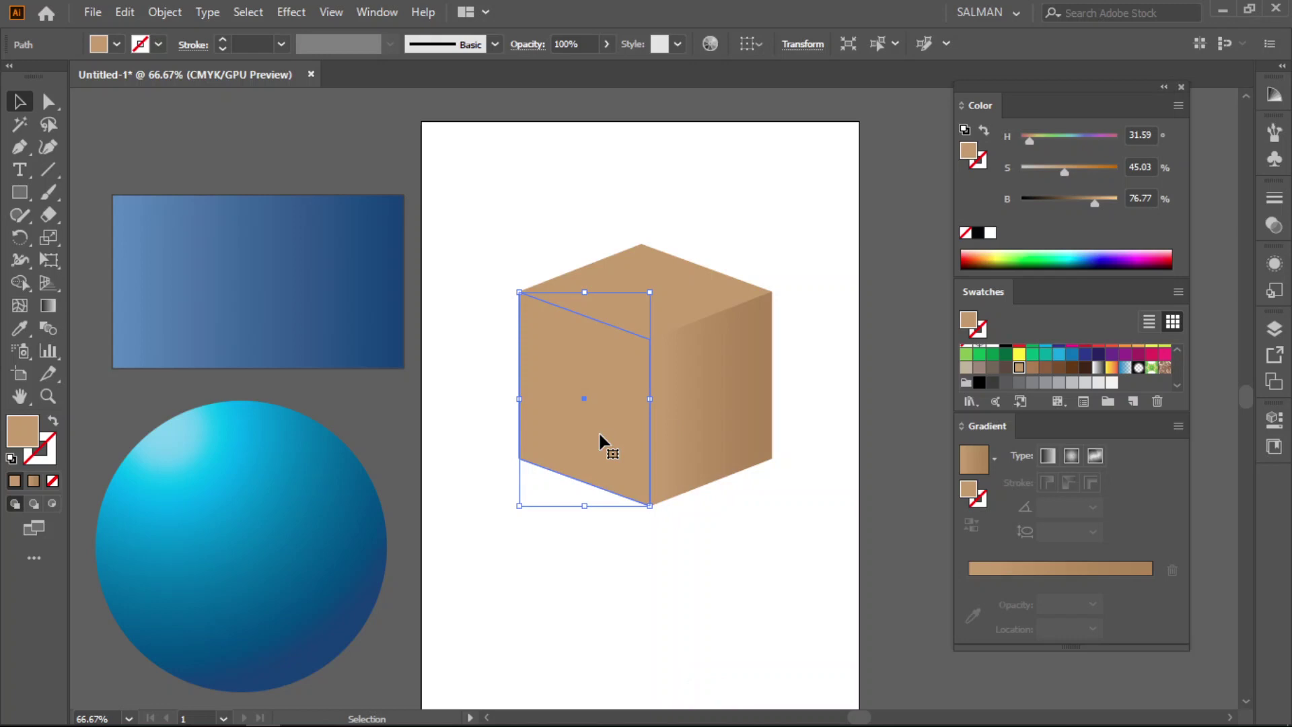
{"action": "left_click", "coordinate": [20, 328]}
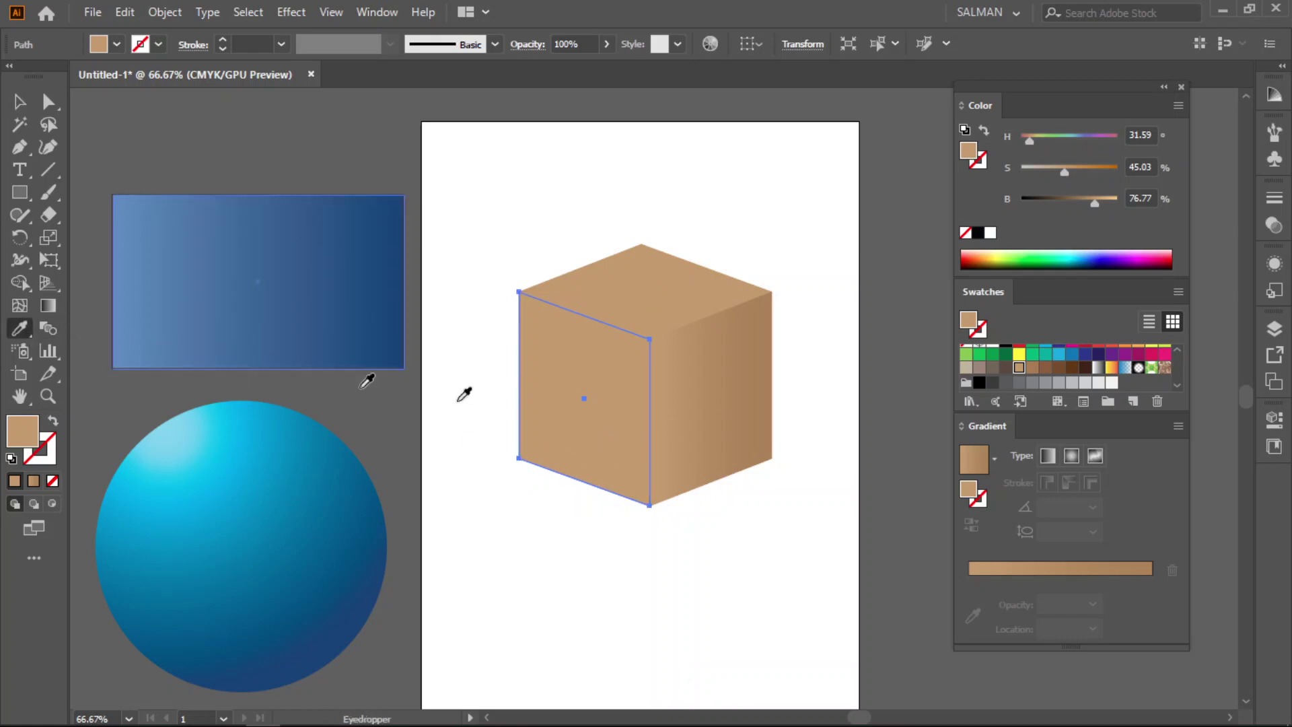
{"action": "left_click", "coordinate": [695, 384]}
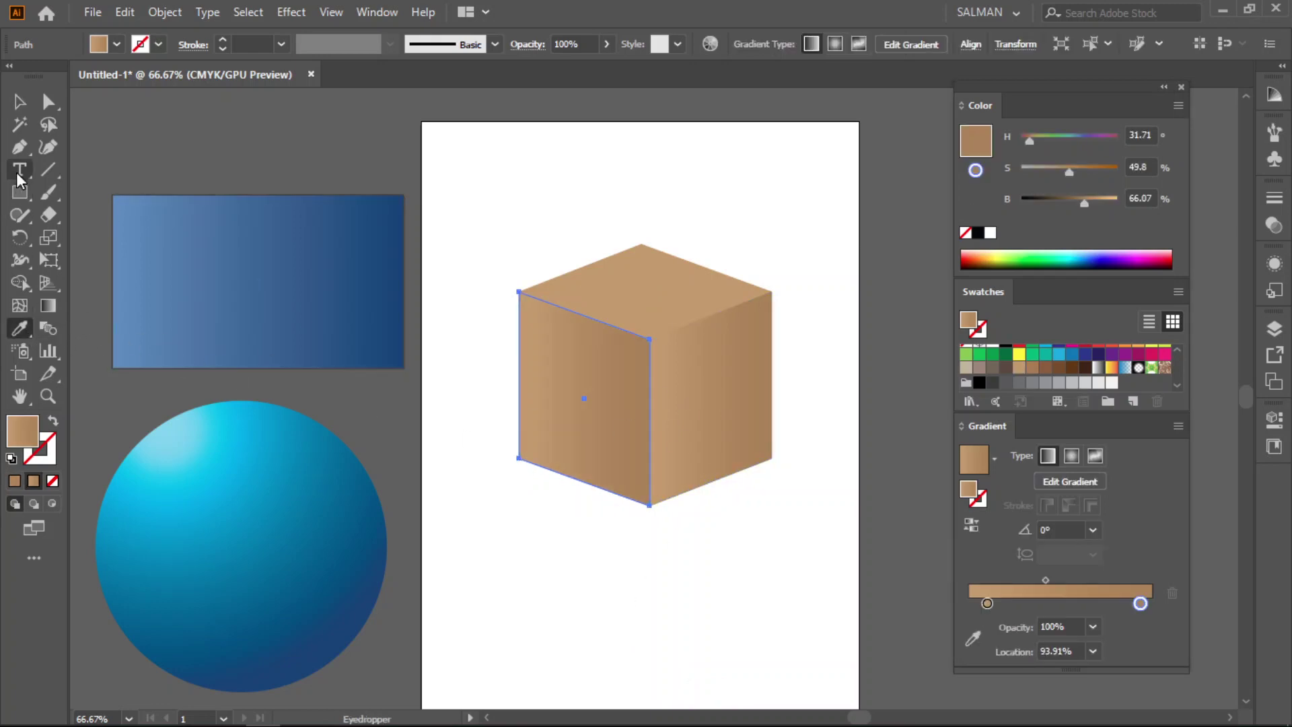
{"action": "key", "text": "v"}
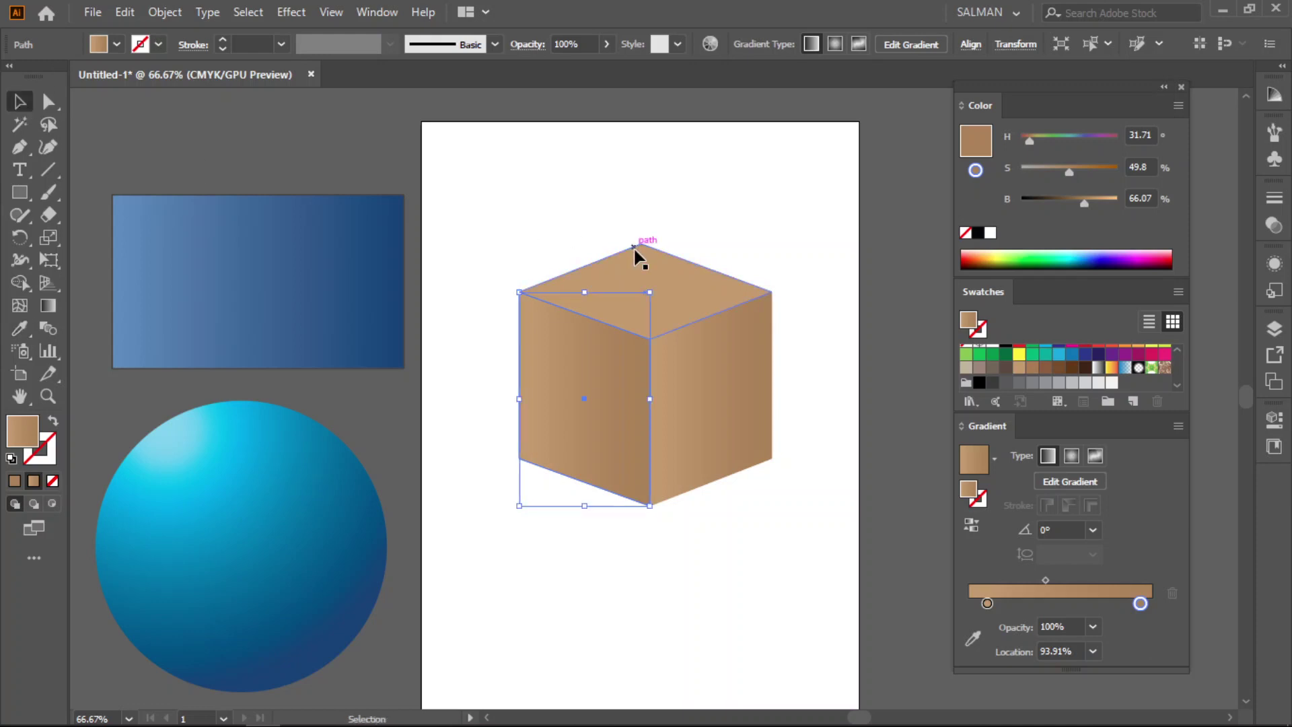
Copy the right face's tan gradient onto the cube's top face with the Eyedropper, and deselect the cube
{"action": "left_click", "coordinate": [636, 256]}
{"action": "left_click", "coordinate": [21, 329]}
{"action": "left_click", "coordinate": [745, 369]}
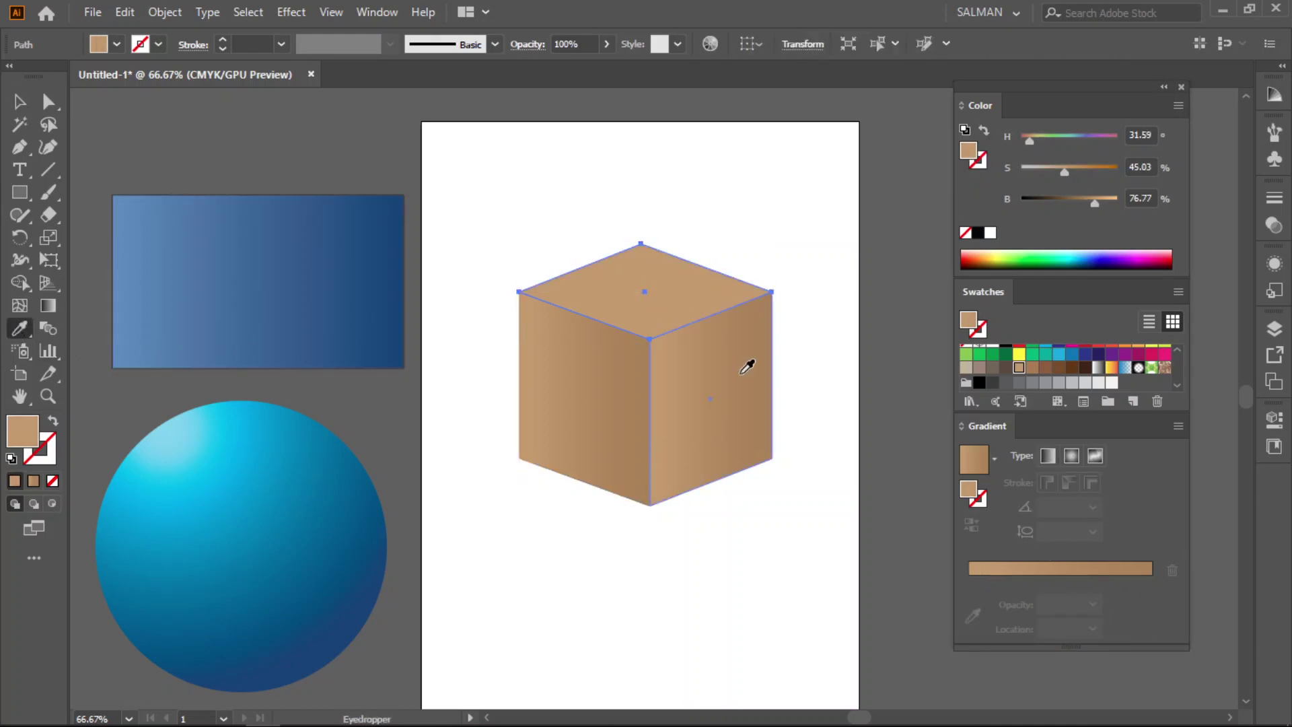
{"action": "left_click", "coordinate": [732, 406]}
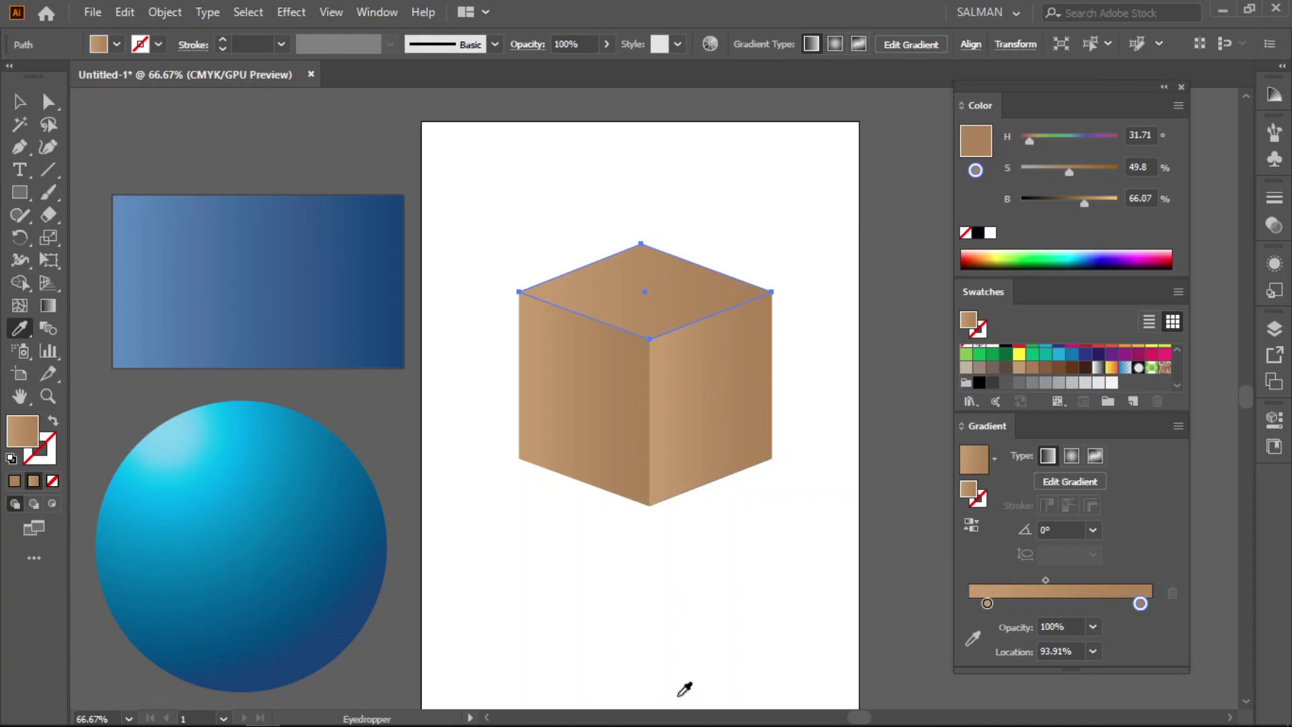
{"action": "left_click", "coordinate": [25, 103]}
{"action": "left_click", "coordinate": [621, 551]}
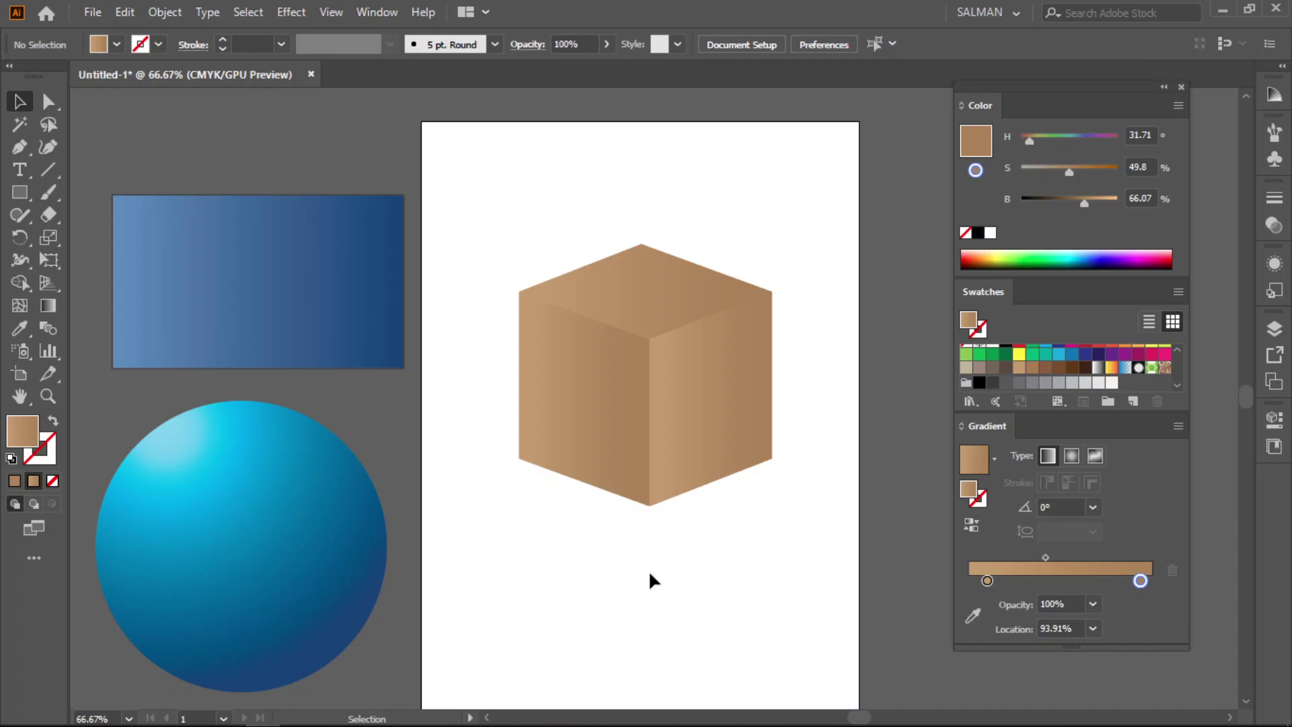
{"action": "scroll", "coordinate": [647, 569], "scroll_direction": "up", "scroll_amount": 2}
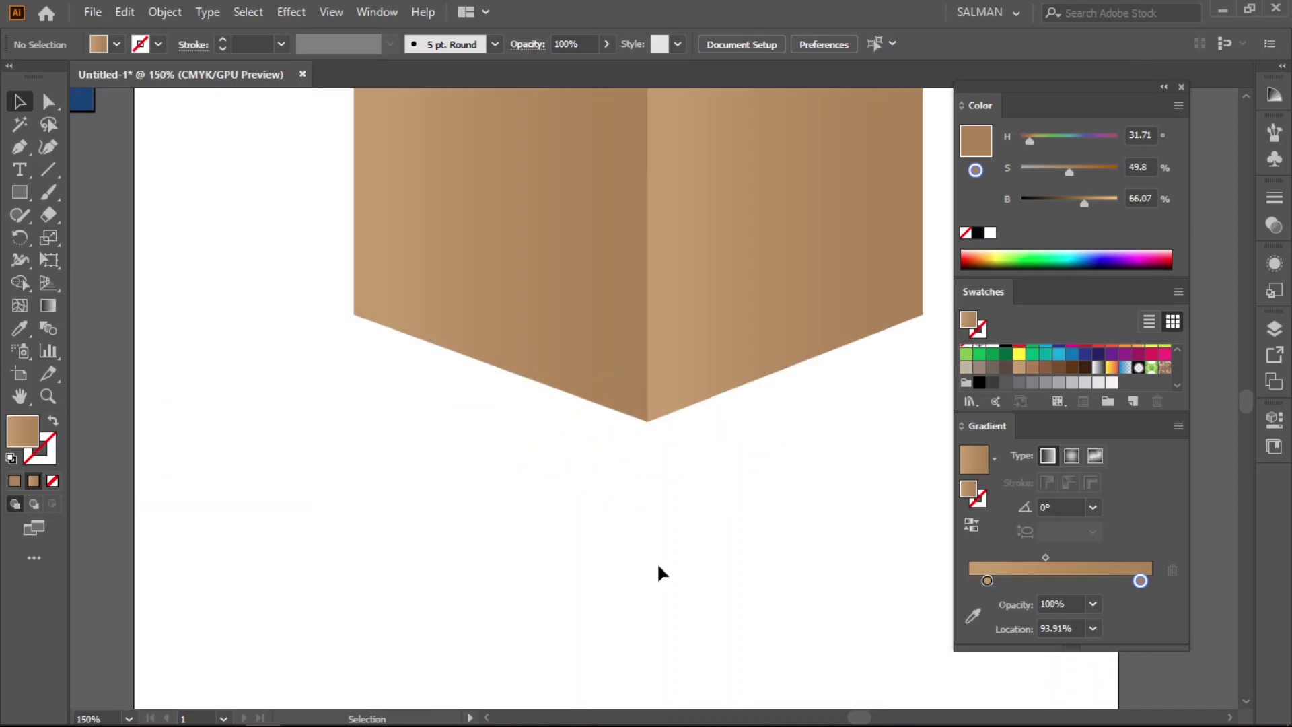
{"action": "left_click_drag", "start_coordinate": [773, 476], "coordinate": [652, 683]}
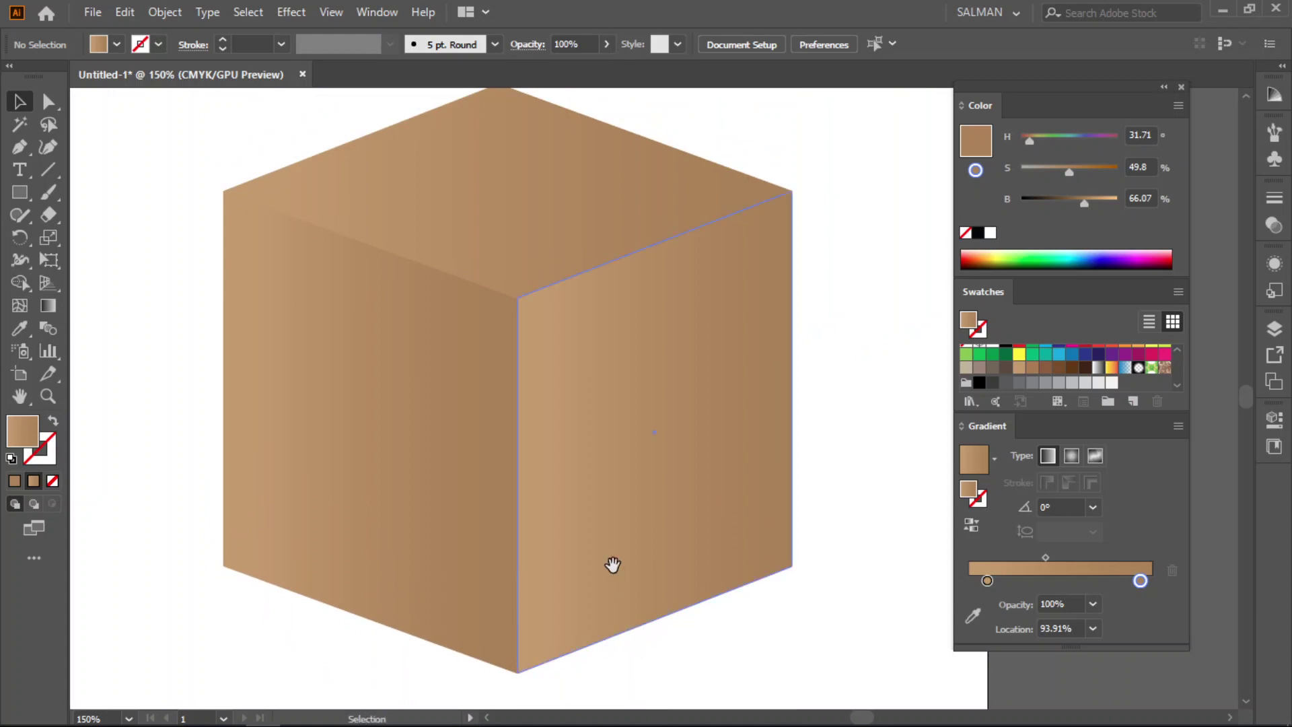
Redirect the left face's linear gradient diagonally to 137.3° with the Gradient tool and deselect the face
{"action": "scroll", "coordinate": [610, 543], "scroll_direction": "down", "scroll_amount": 1}
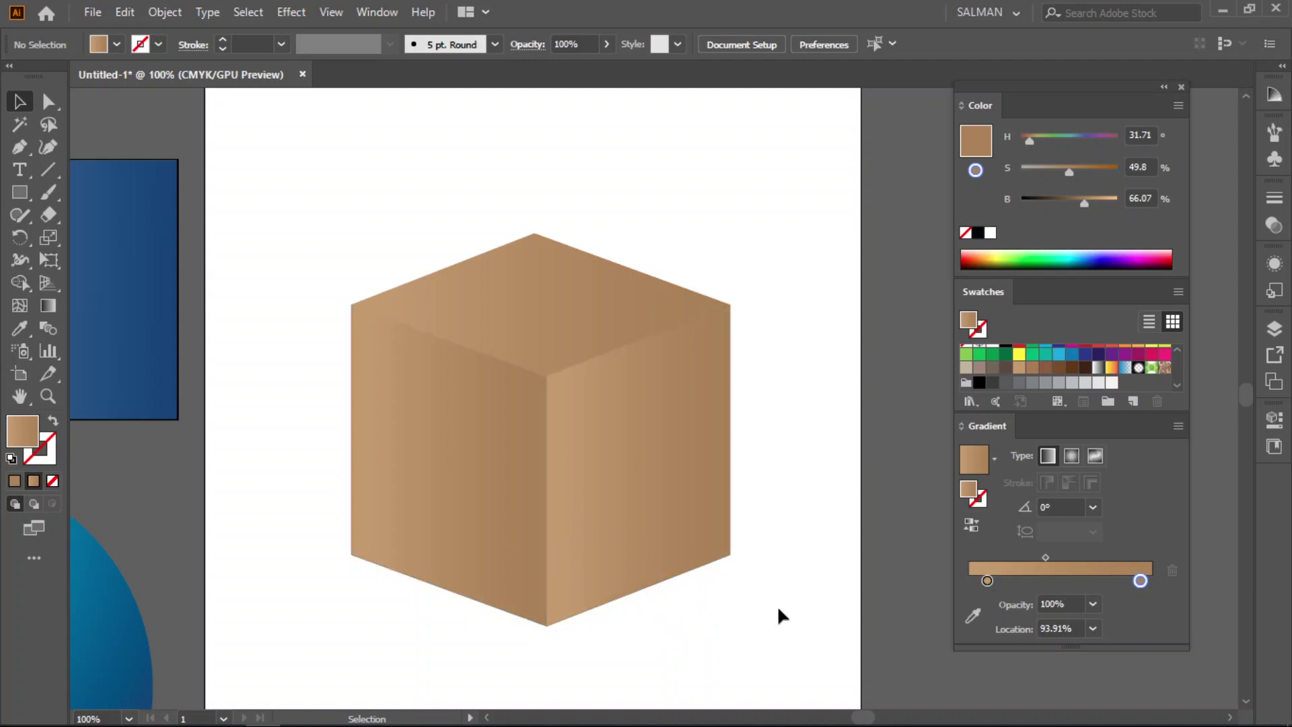
{"action": "left_click", "coordinate": [511, 525]}
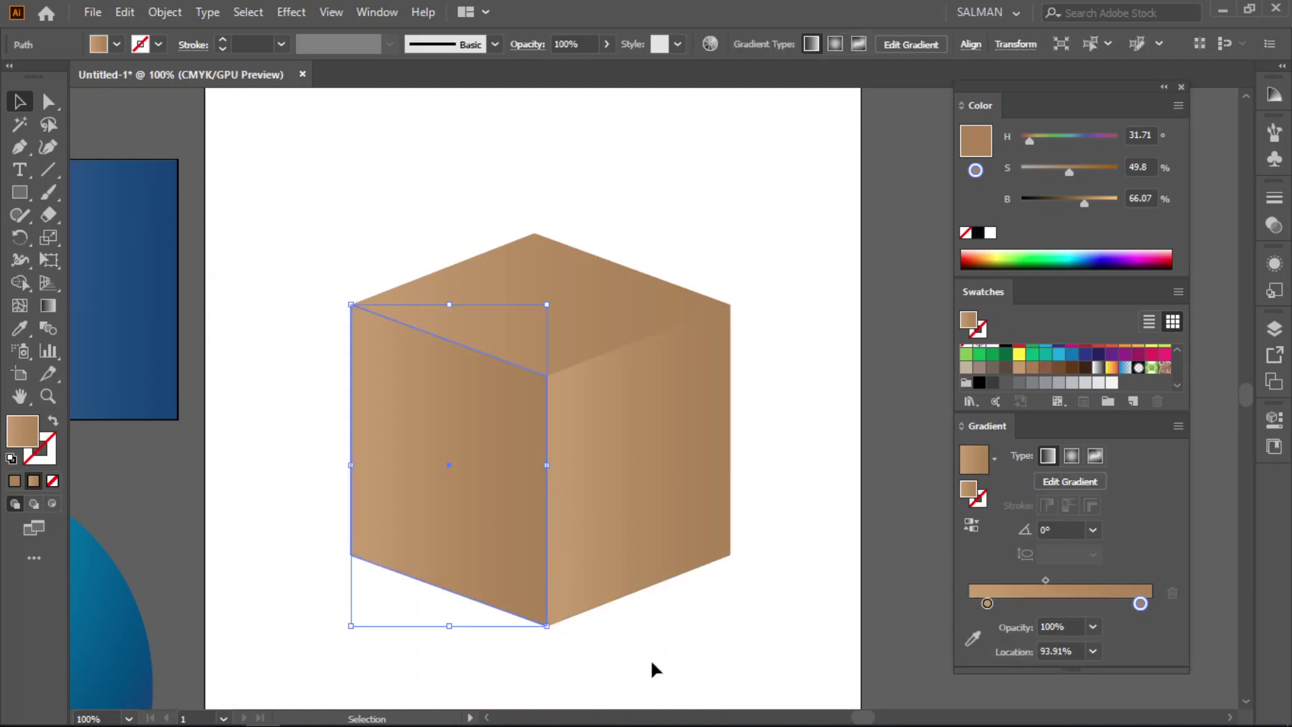
{"action": "left_click", "coordinate": [48, 306]}
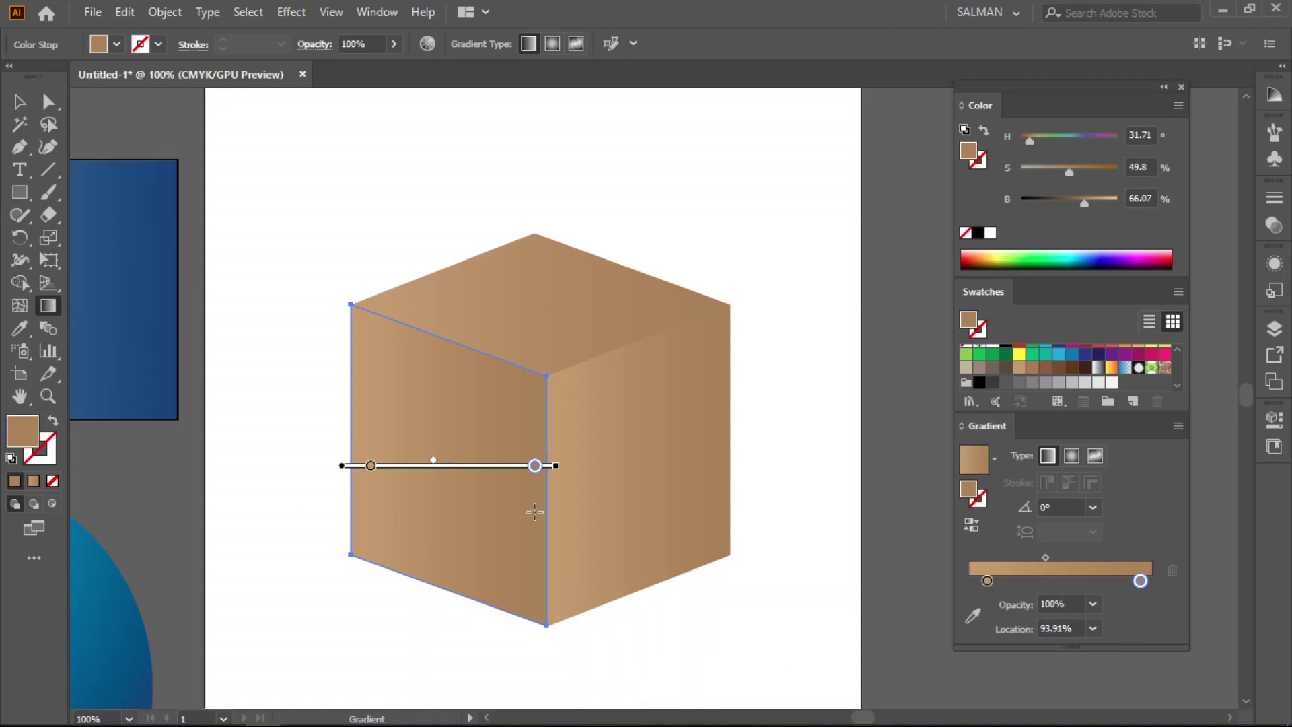
{"action": "mouse_move", "coordinate": [550, 515]}
{"action": "left_mouse_down"}
{"action": "mouse_move", "coordinate": [345, 458]}
{"action": "mouse_move", "coordinate": [345, 437]}
{"action": "left_mouse_up"}
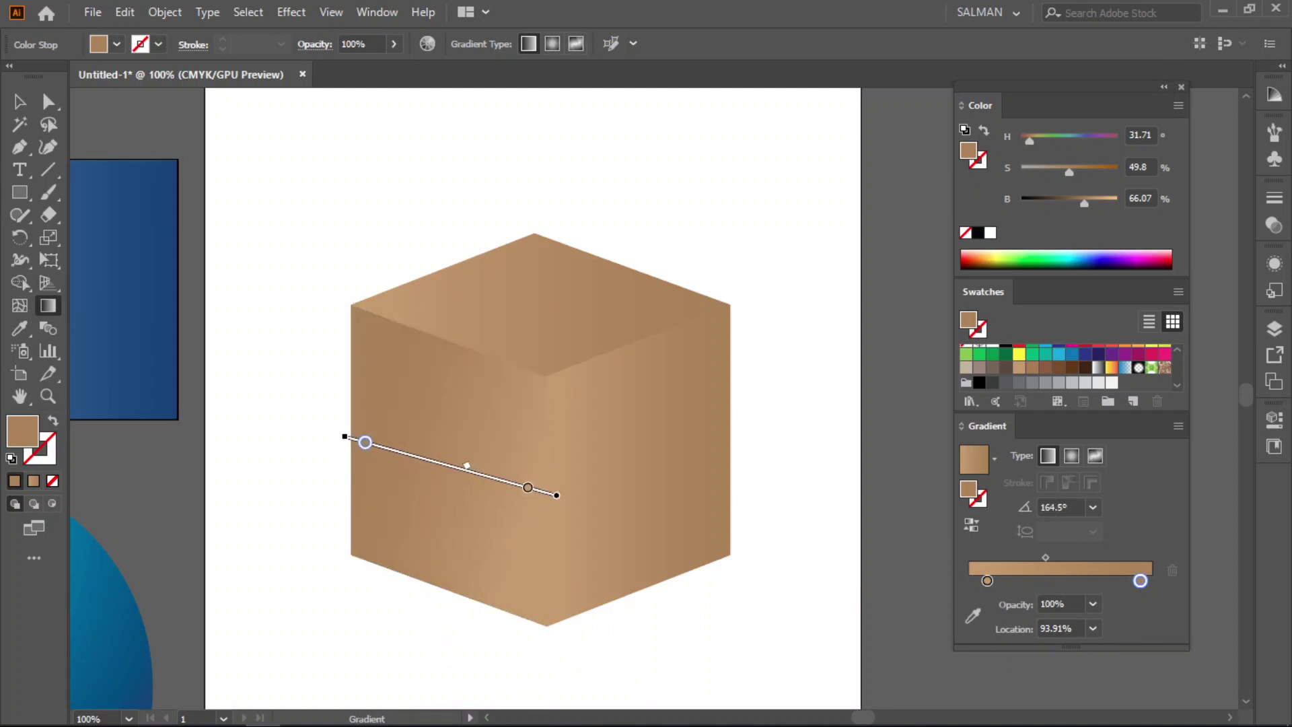
{"action": "mouse_move", "coordinate": [556, 360]}
{"action": "left_mouse_down"}
{"action": "mouse_move", "coordinate": [527, 254]}
{"action": "mouse_move", "coordinate": [449, 262]}
{"action": "left_mouse_up"}
{"action": "key", "text": "v"}
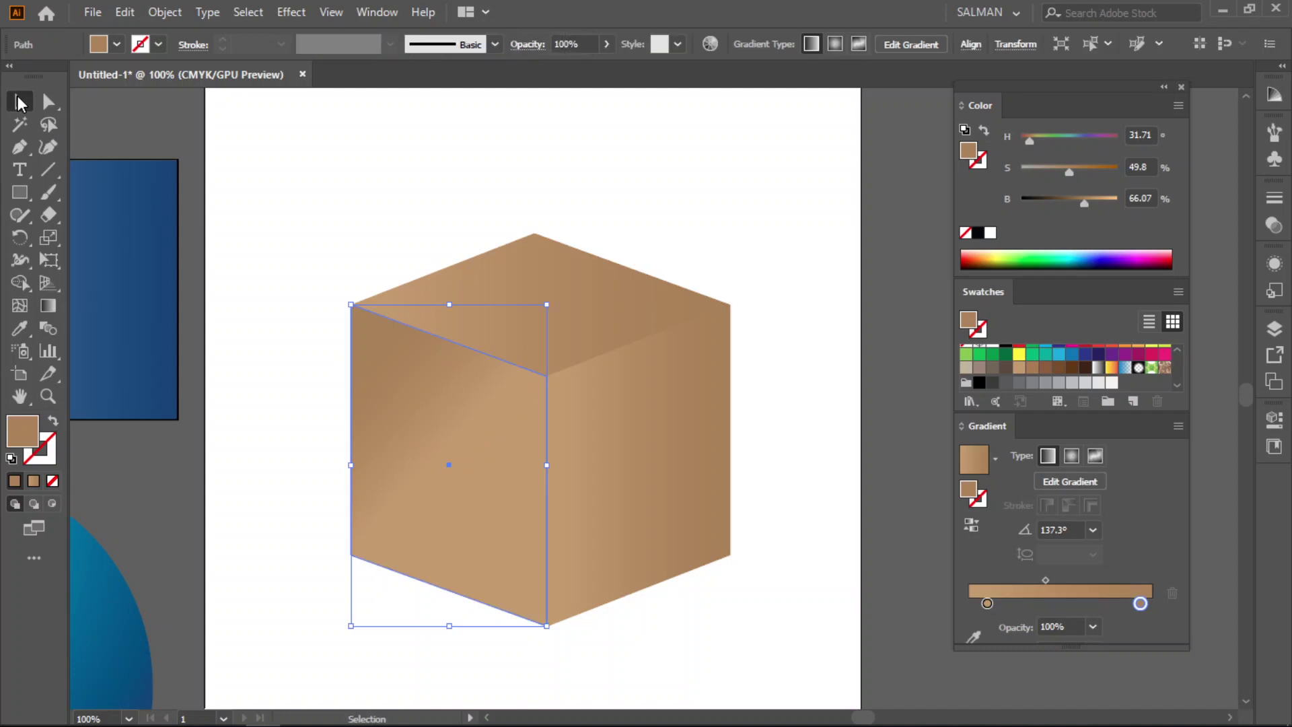
{"action": "left_click", "coordinate": [317, 155]}
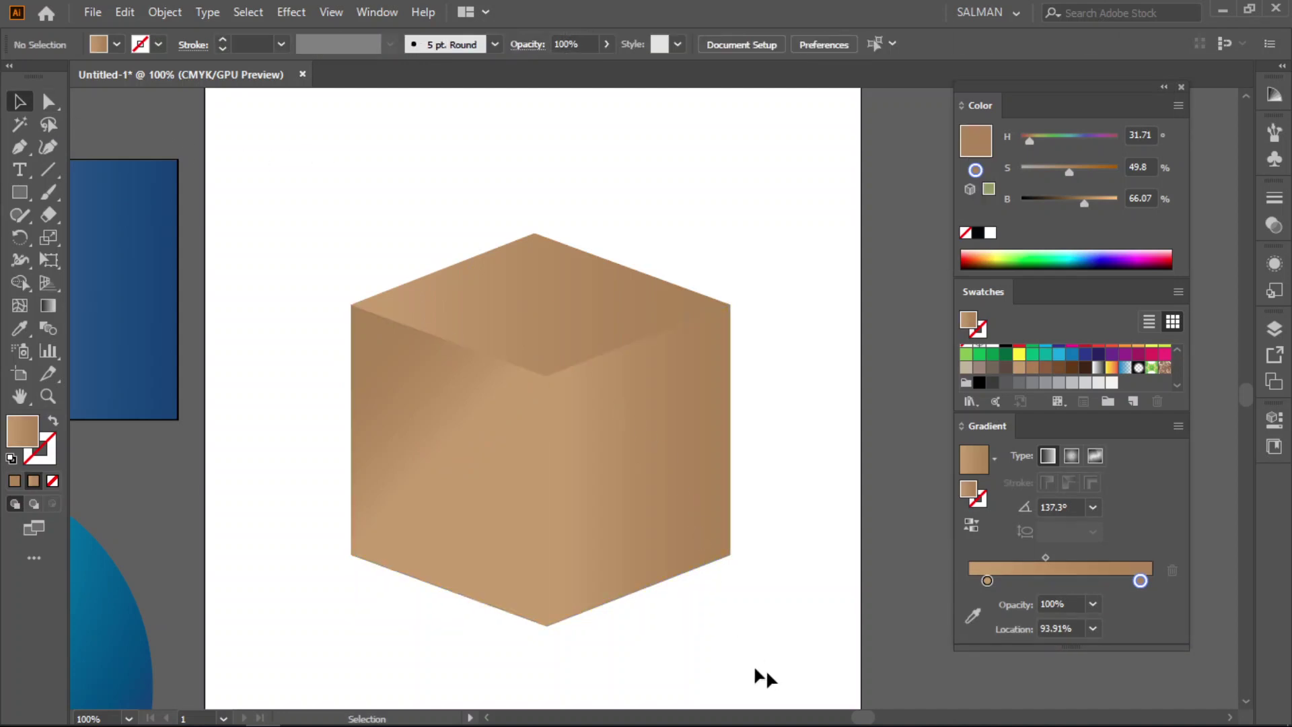
Add a pale highlight stop at about 2% with 32% saturation to the right face's gradient, moving its light tan stop inward
{"action": "left_click", "coordinate": [578, 486]}
{"action": "left_click_drag", "start_coordinate": [987, 602], "coordinate": [1007, 603]}
{"action": "left_click", "coordinate": [971, 604]}
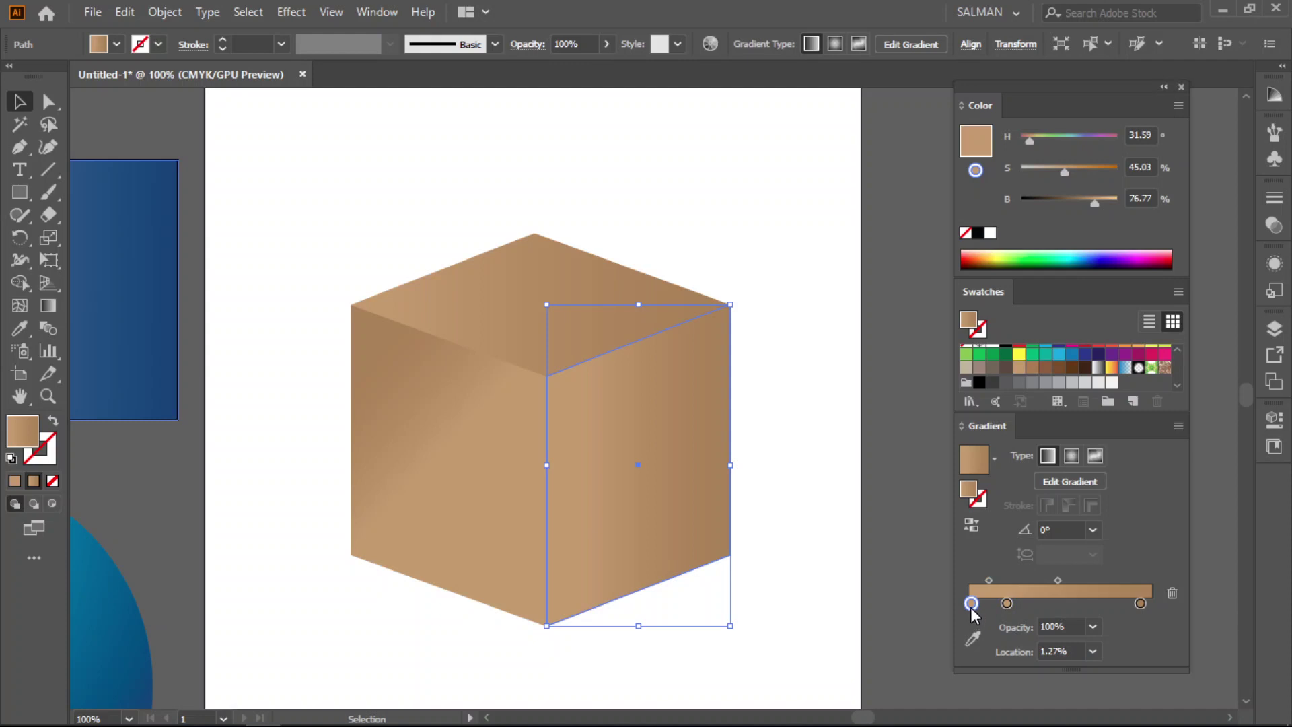
{"action": "left_click_drag", "start_coordinate": [970, 607], "coordinate": [972, 607]}
{"action": "left_click_drag", "start_coordinate": [1063, 173], "coordinate": [1055, 171]}
{"action": "left_click", "coordinate": [804, 358]}
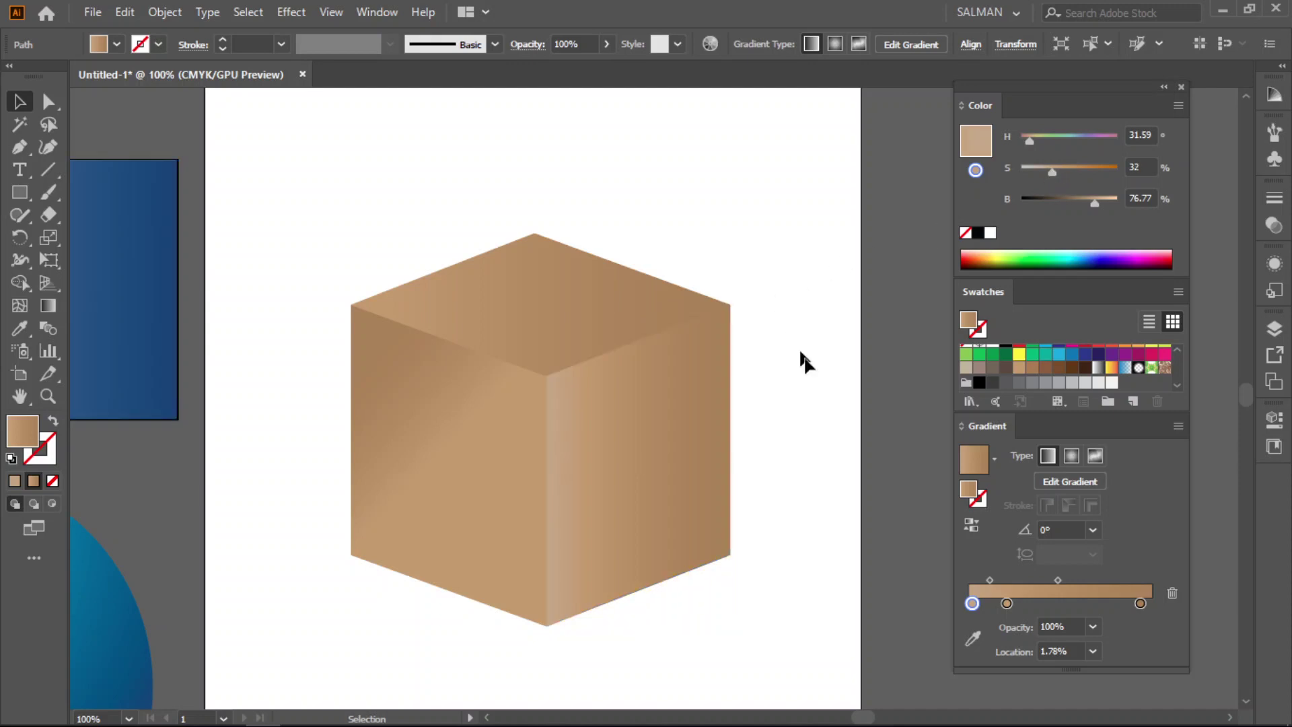
Add a highlight stop at about 4% with 40% saturation to the left face's gradient, shift its tan stop inward, and deselect
{"action": "left_click", "coordinate": [529, 505]}
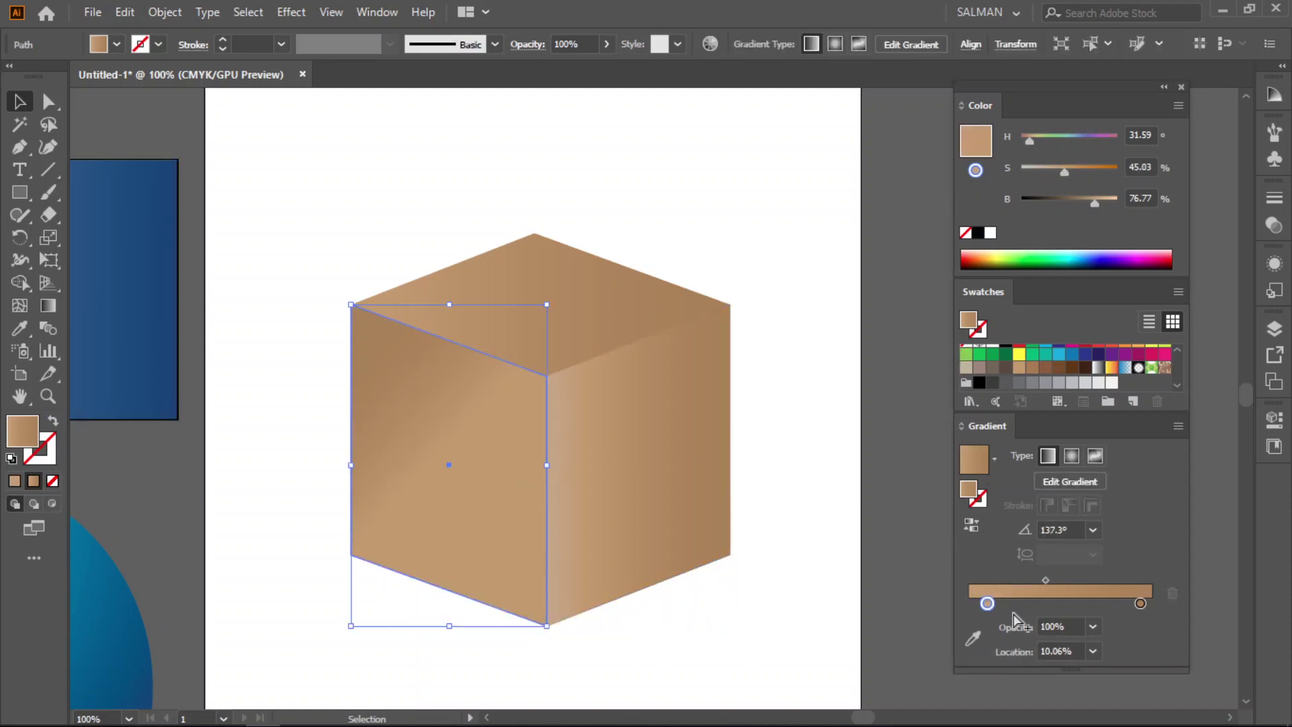
{"action": "left_click", "coordinate": [974, 607]}
{"action": "left_click_drag", "start_coordinate": [987, 602], "coordinate": [997, 602]}
{"action": "left_click", "coordinate": [975, 603]}
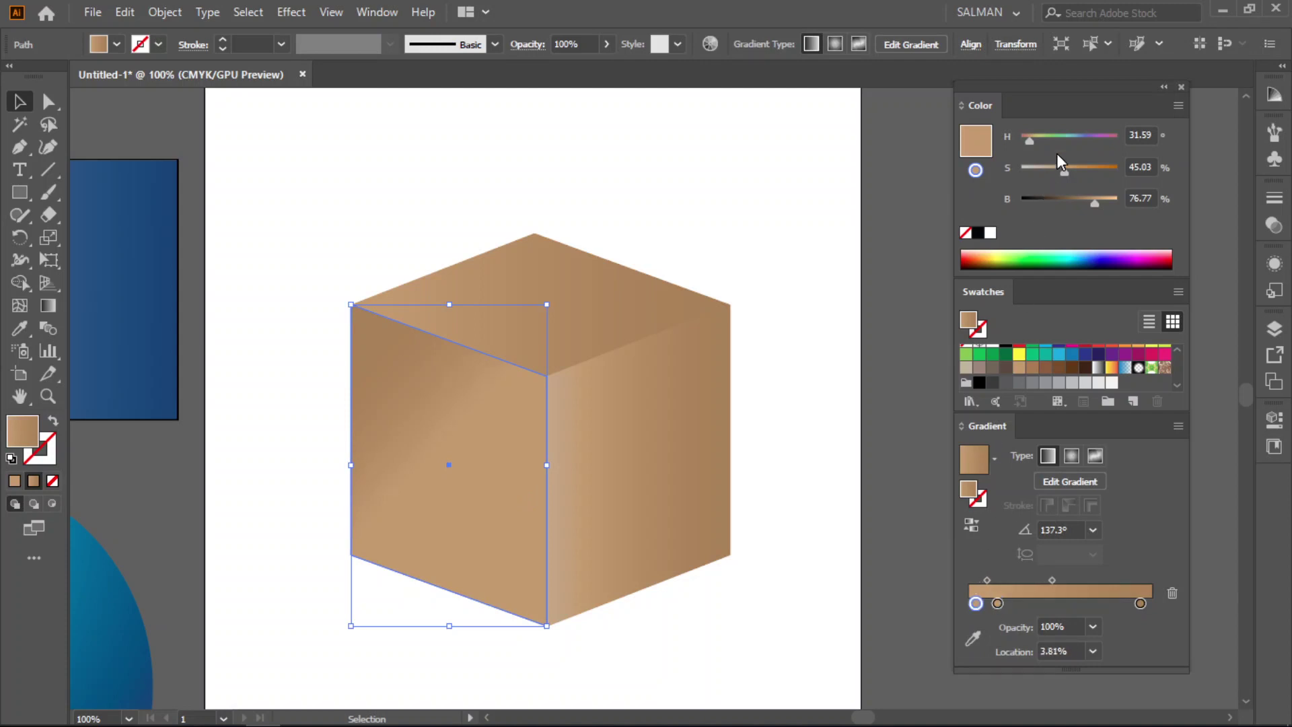
{"action": "left_click_drag", "start_coordinate": [1064, 172], "coordinate": [1061, 172]}
{"action": "left_click", "coordinate": [784, 300]}
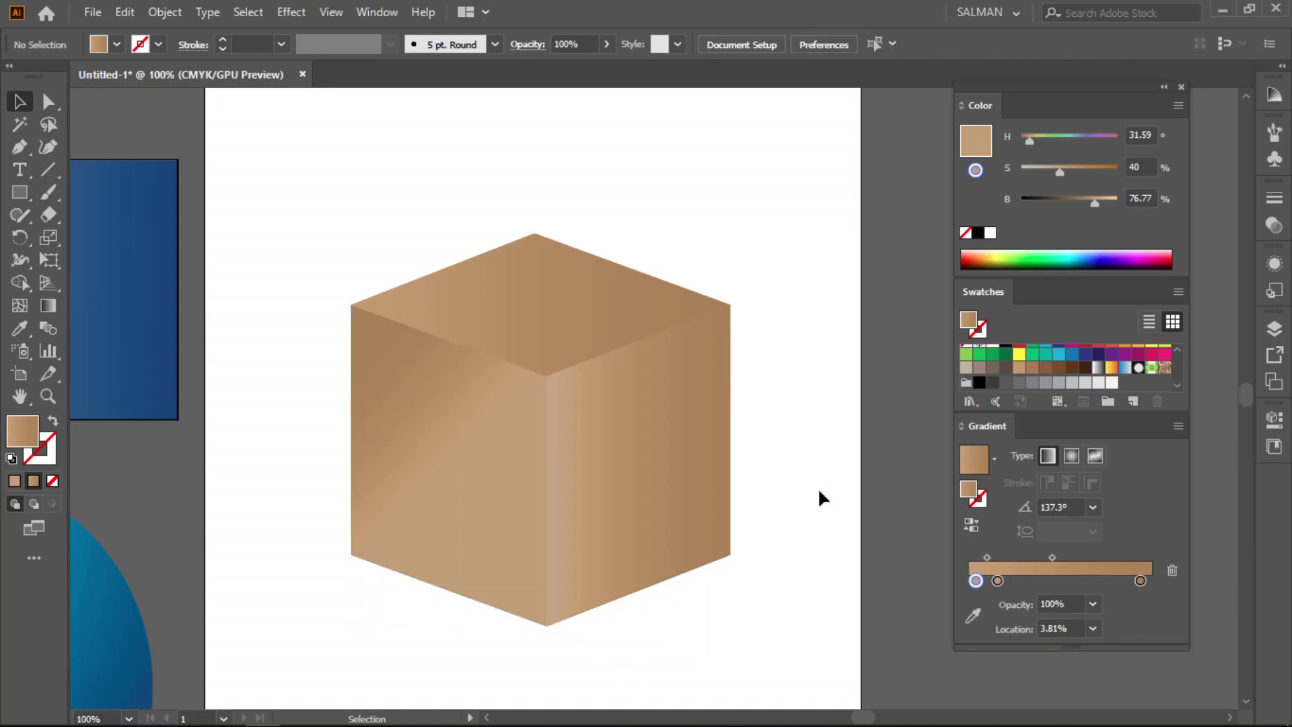
Add a 23% saturation highlight stop at about 3% to the top face's gradient and move its tan stop to about 15%
{"action": "left_click", "coordinate": [586, 326]}
{"action": "left_click", "coordinate": [973, 603]}
{"action": "left_click_drag", "start_coordinate": [1063, 171], "coordinate": [1046, 180]}
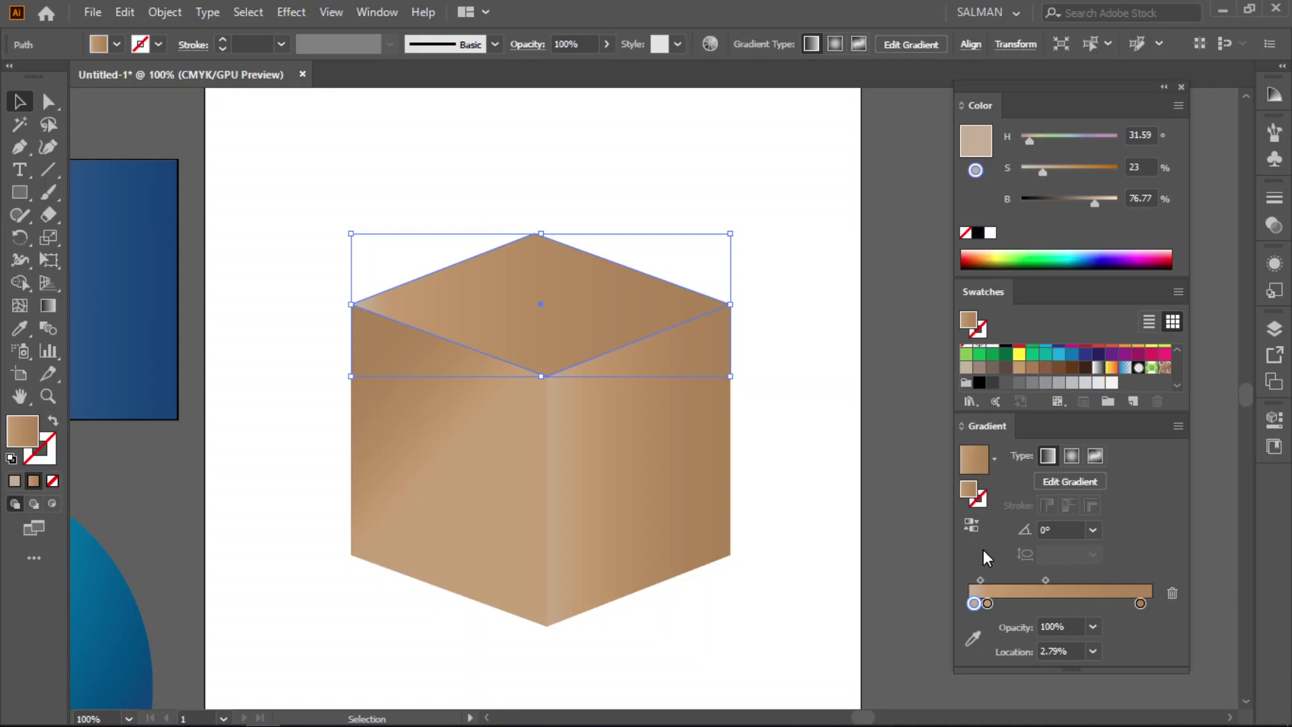
{"action": "left_click_drag", "start_coordinate": [987, 604], "coordinate": [995, 604]}
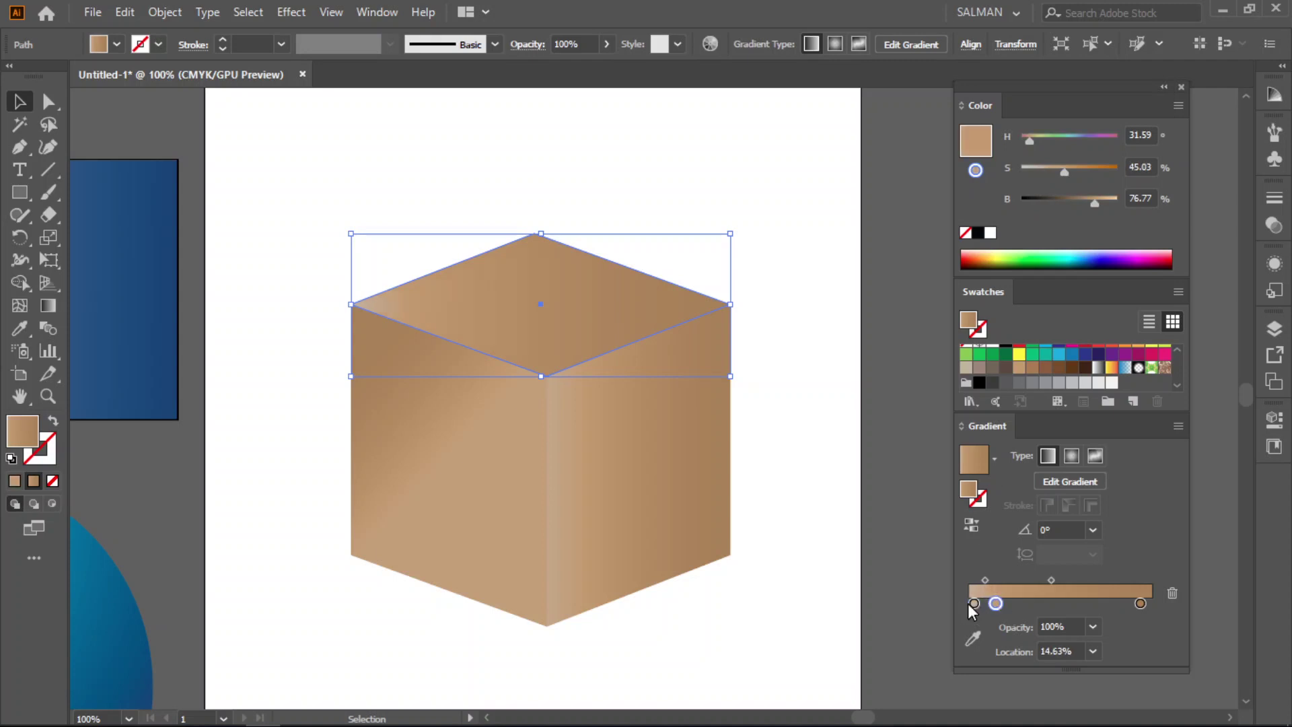
{"action": "left_click", "coordinate": [973, 604]}
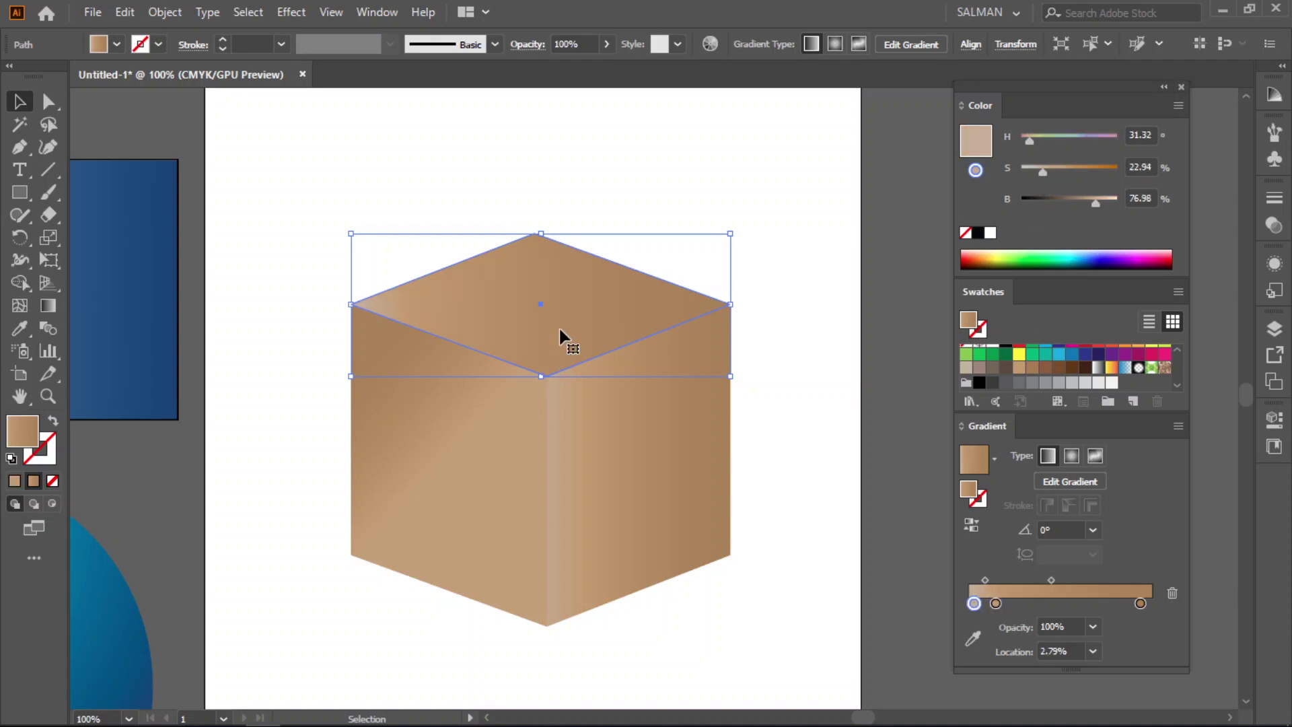
Redirect the top face's gradient to 95.5°, running from the front corner to the back corner, and deselect the face
{"action": "left_click", "coordinate": [47, 305]}
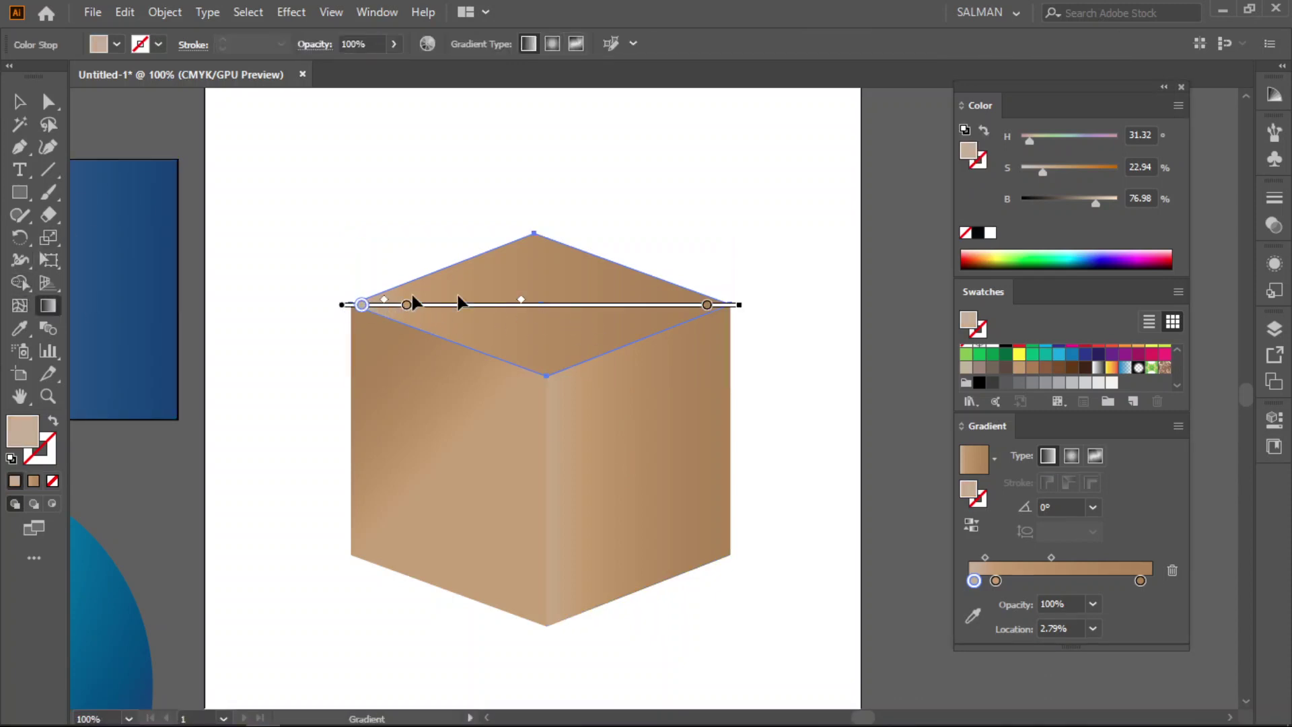
{"action": "mouse_move", "coordinate": [615, 335]}
{"action": "left_mouse_down"}
{"action": "mouse_move", "coordinate": [613, 319]}
{"action": "mouse_move", "coordinate": [614, 330]}
{"action": "left_mouse_up"}
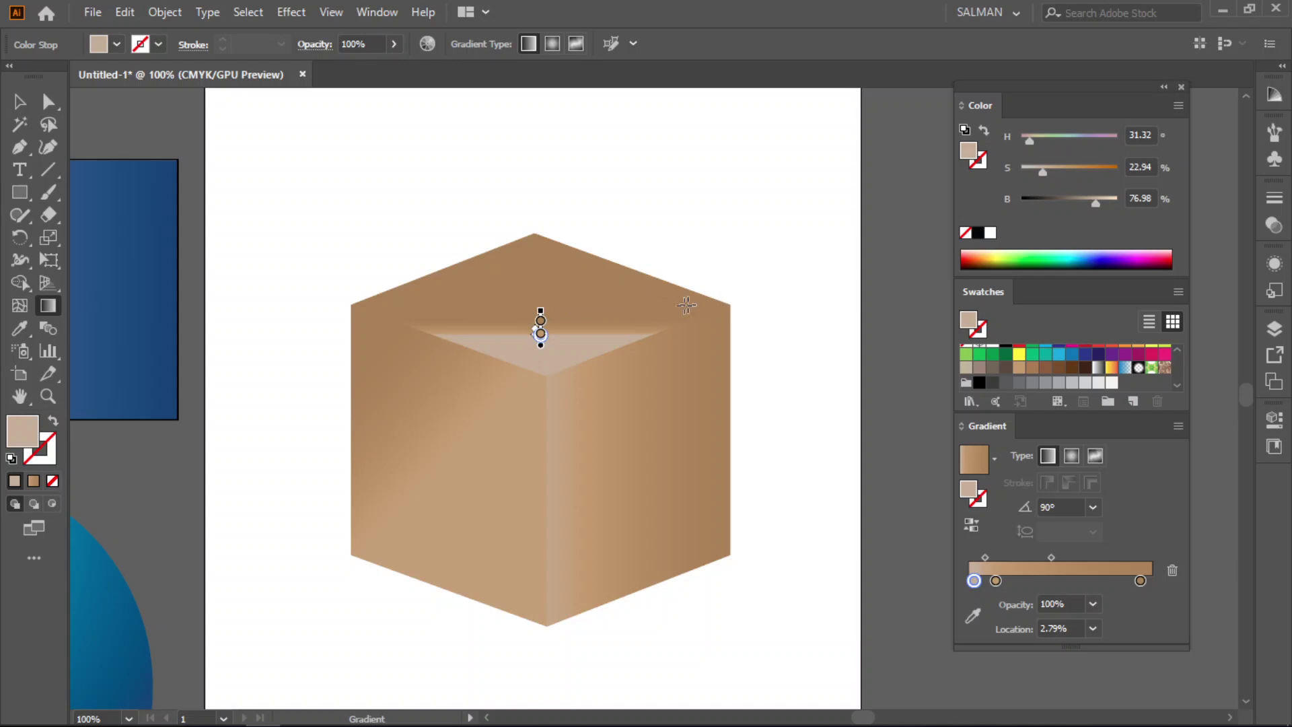
{"action": "left_click_drag", "start_coordinate": [540, 309], "coordinate": [537, 237]}
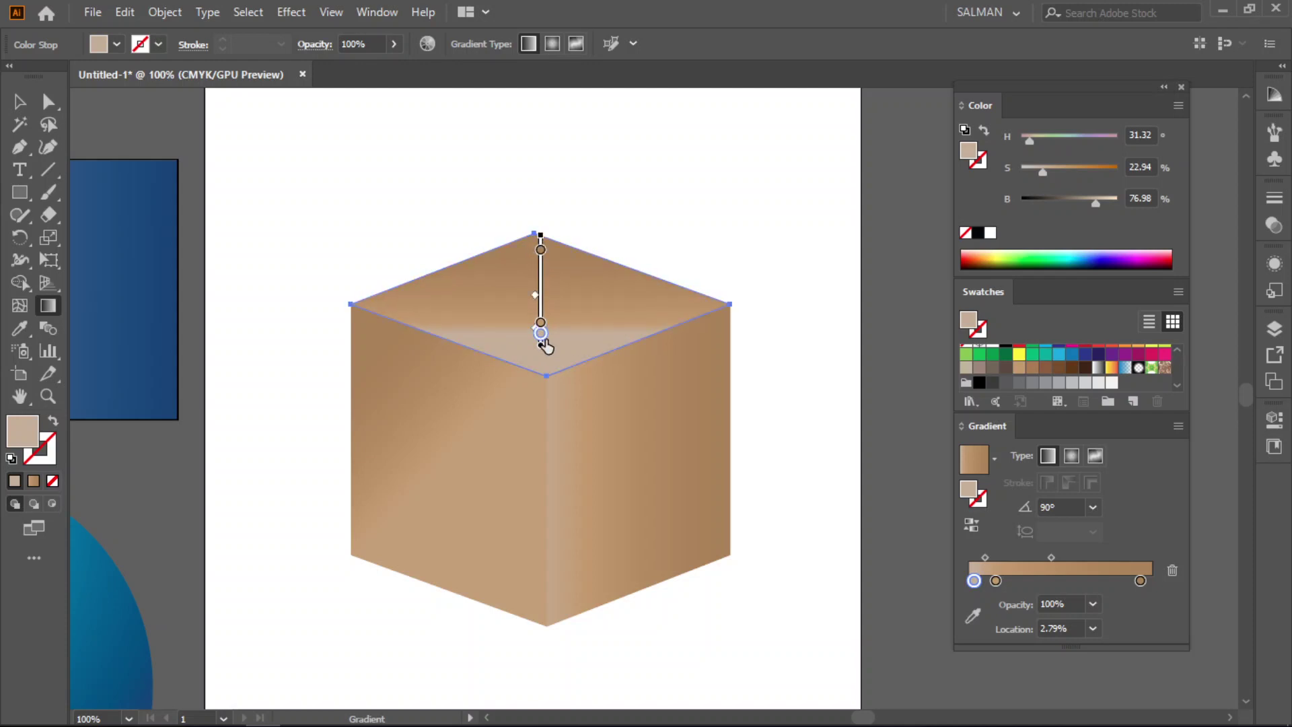
{"action": "left_click_drag", "start_coordinate": [539, 343], "coordinate": [547, 375]}
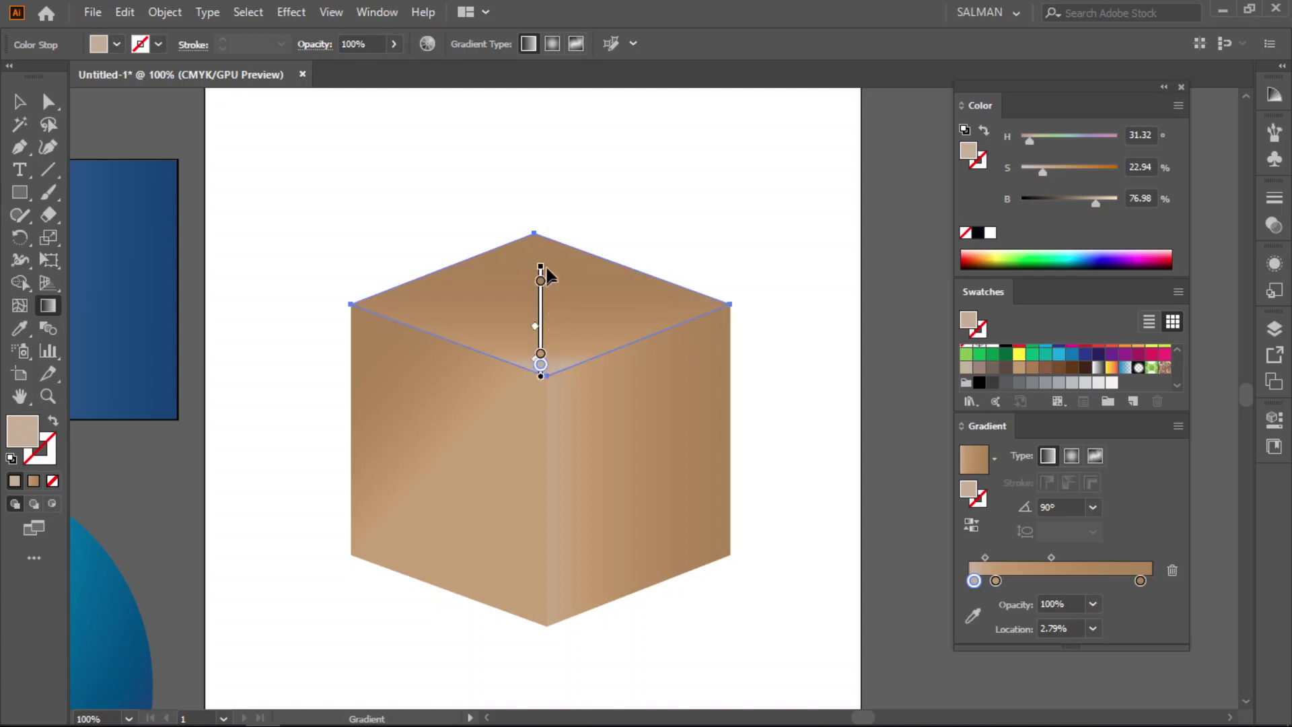
{"action": "mouse_move", "coordinate": [540, 271]}
{"action": "left_mouse_down"}
{"action": "mouse_move", "coordinate": [517, 246]}
{"action": "mouse_move", "coordinate": [538, 234]}
{"action": "mouse_move", "coordinate": [528, 231]}
{"action": "left_mouse_up"}
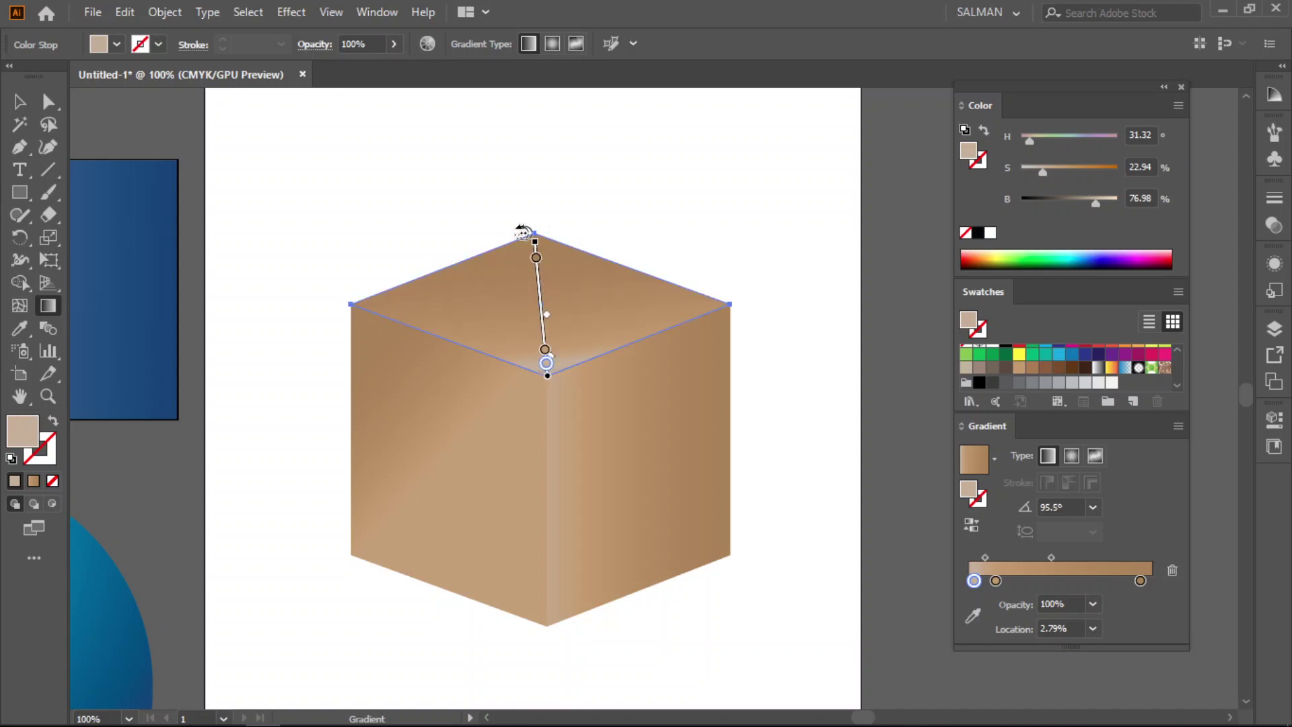
{"action": "left_click", "coordinate": [19, 101]}
{"action": "left_click", "coordinate": [280, 164]}
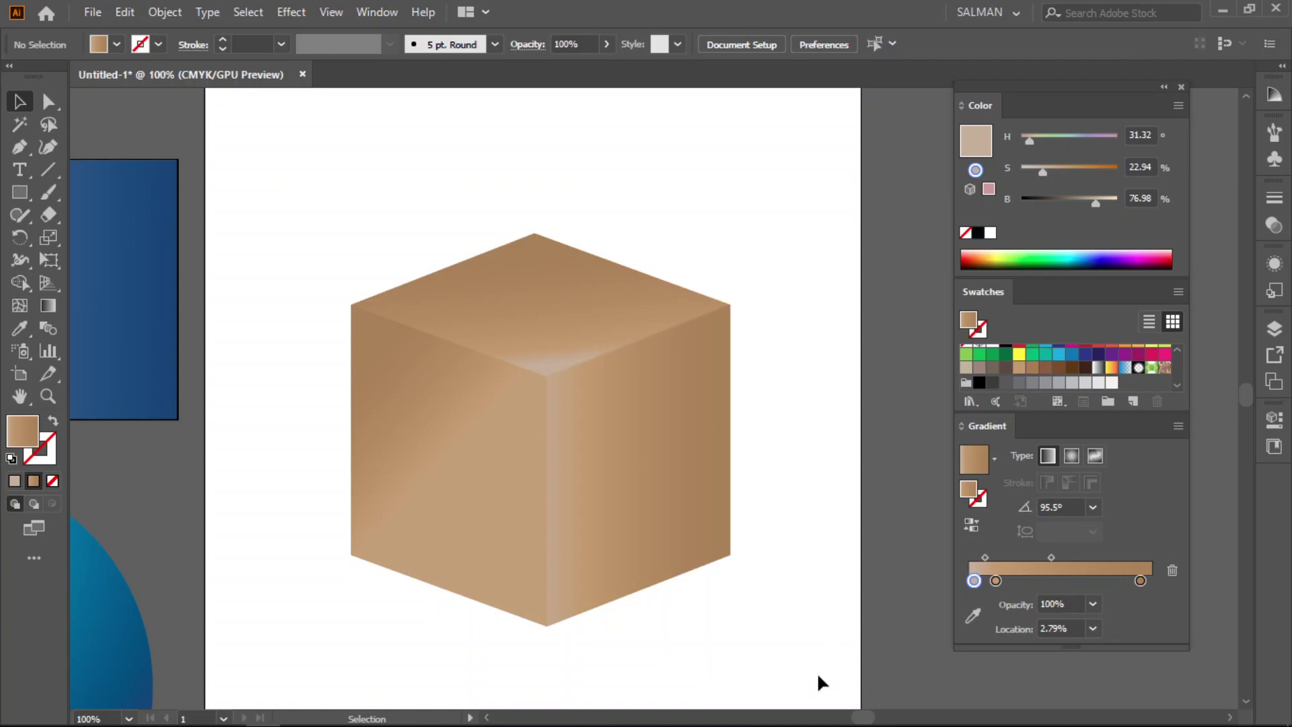
Group the cube's three faces into one object and deselect it
{"action": "scroll", "coordinate": [741, 555], "scroll_direction": "down", "scroll_amount": 2}
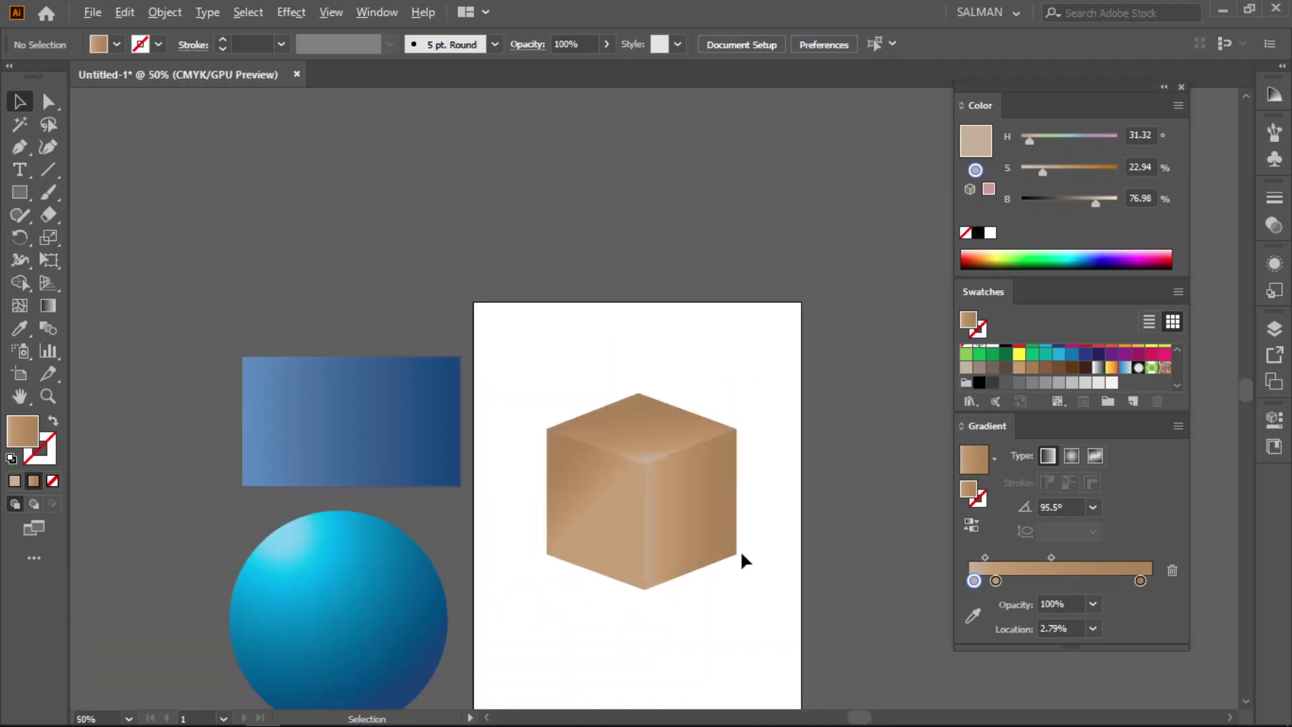
{"action": "scroll", "coordinate": [749, 556], "scroll_direction": "down", "scroll_amount": 4}
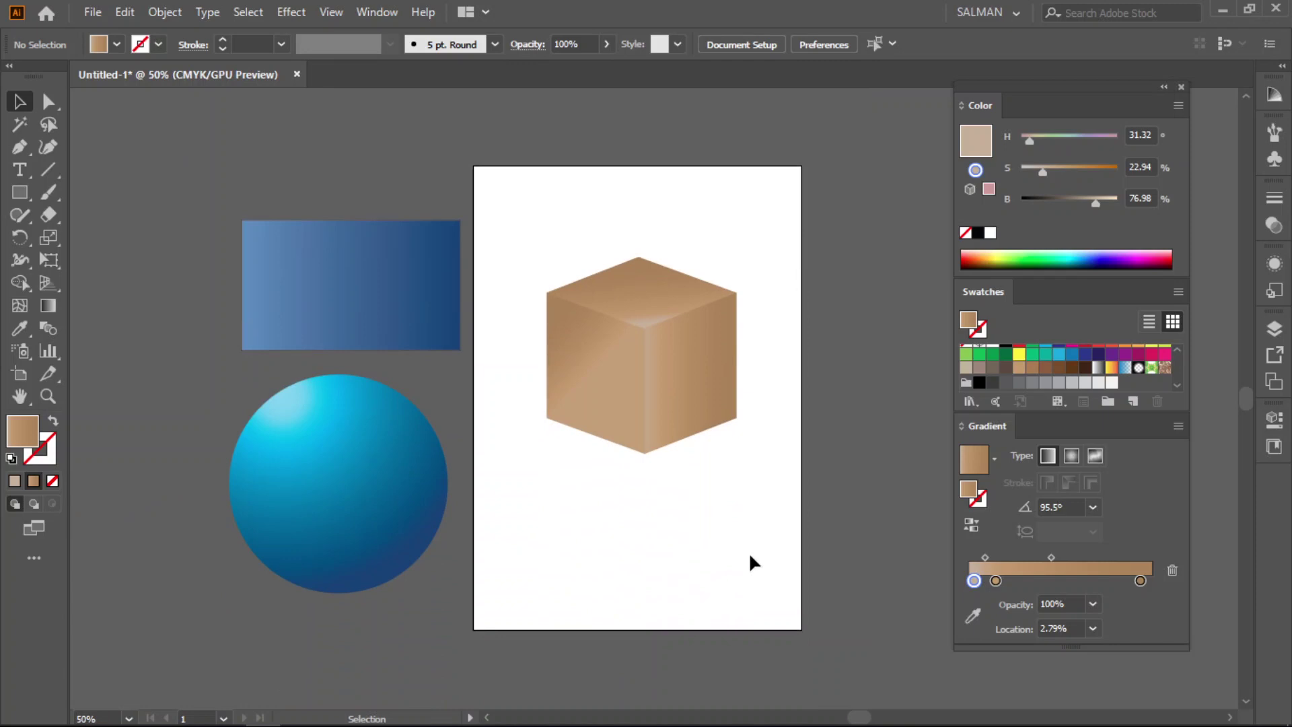
{"action": "scroll", "coordinate": [749, 551], "scroll_direction": "down", "scroll_amount": 1}
{"action": "left_click_drag", "start_coordinate": [782, 215], "coordinate": [572, 457]}
{"action": "right_click", "coordinate": [611, 374]}
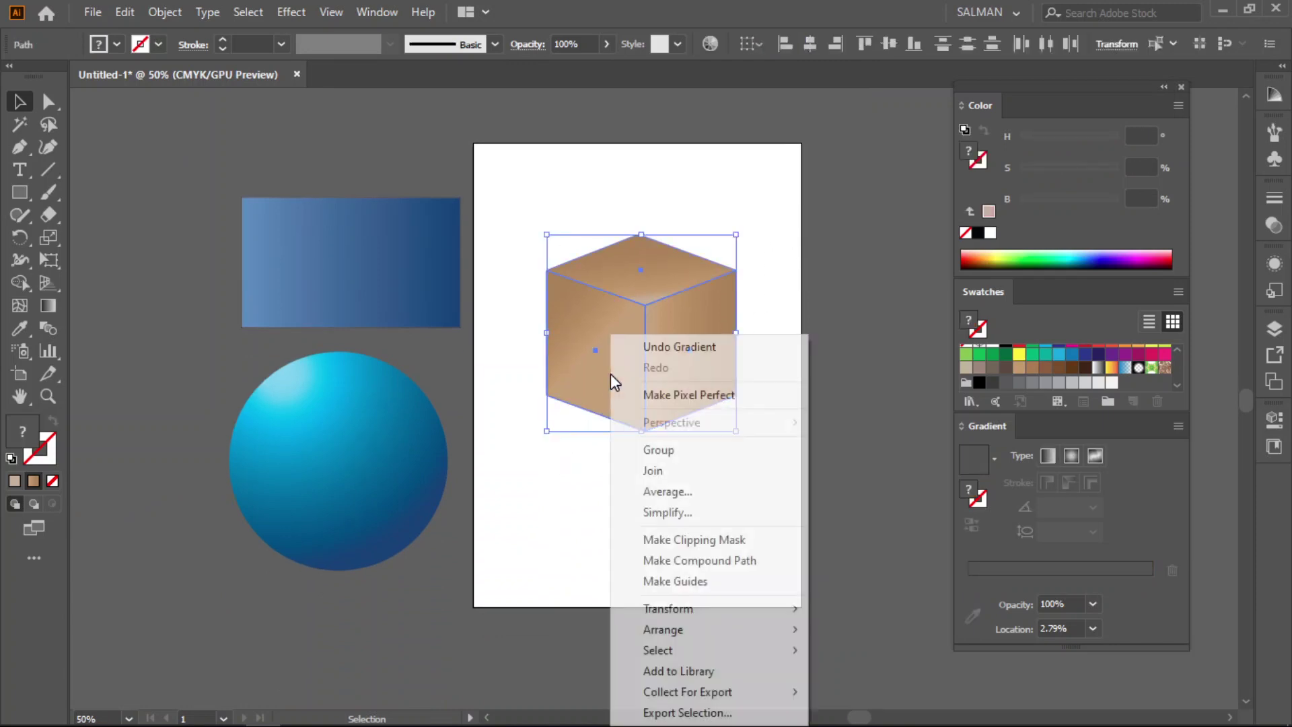
{"action": "left_click", "coordinate": [669, 450]}
{"action": "left_click", "coordinate": [717, 531]}
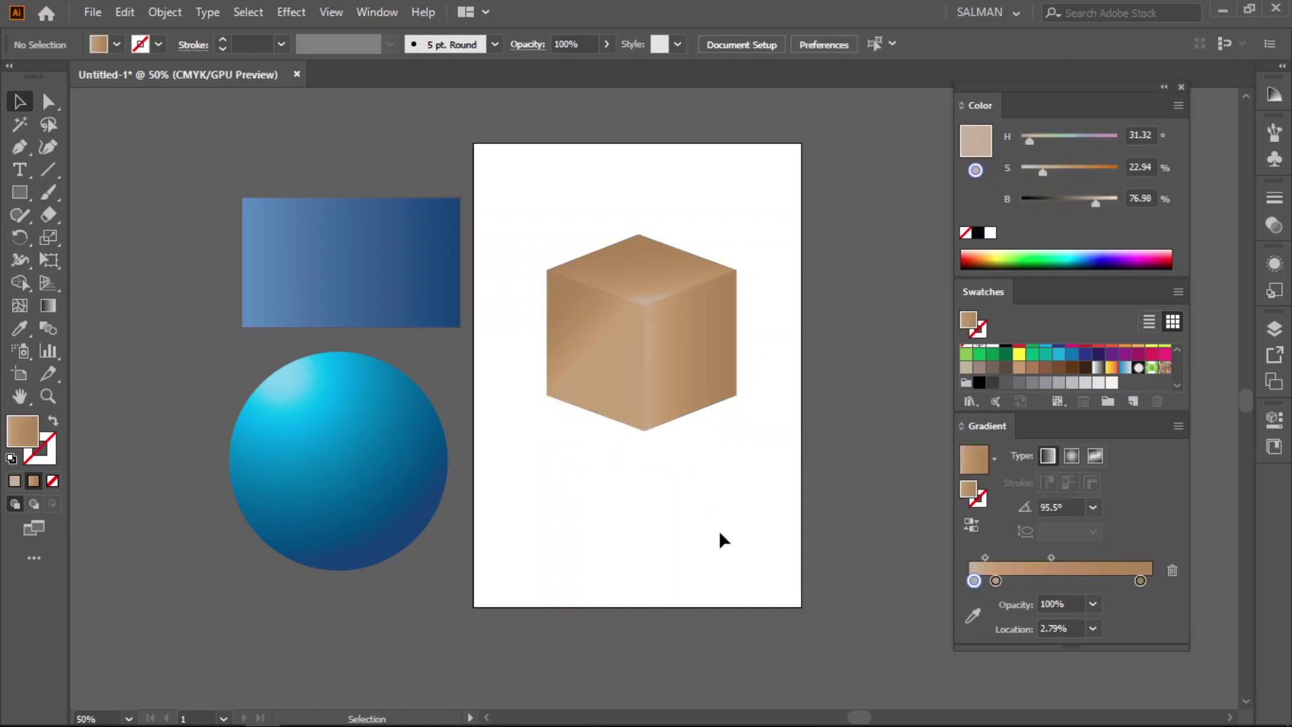
Pull the three faces of the grouped cube apart individually with the Direct Selection tool
{"action": "left_click", "coordinate": [635, 382]}
{"action": "left_click", "coordinate": [48, 101]}
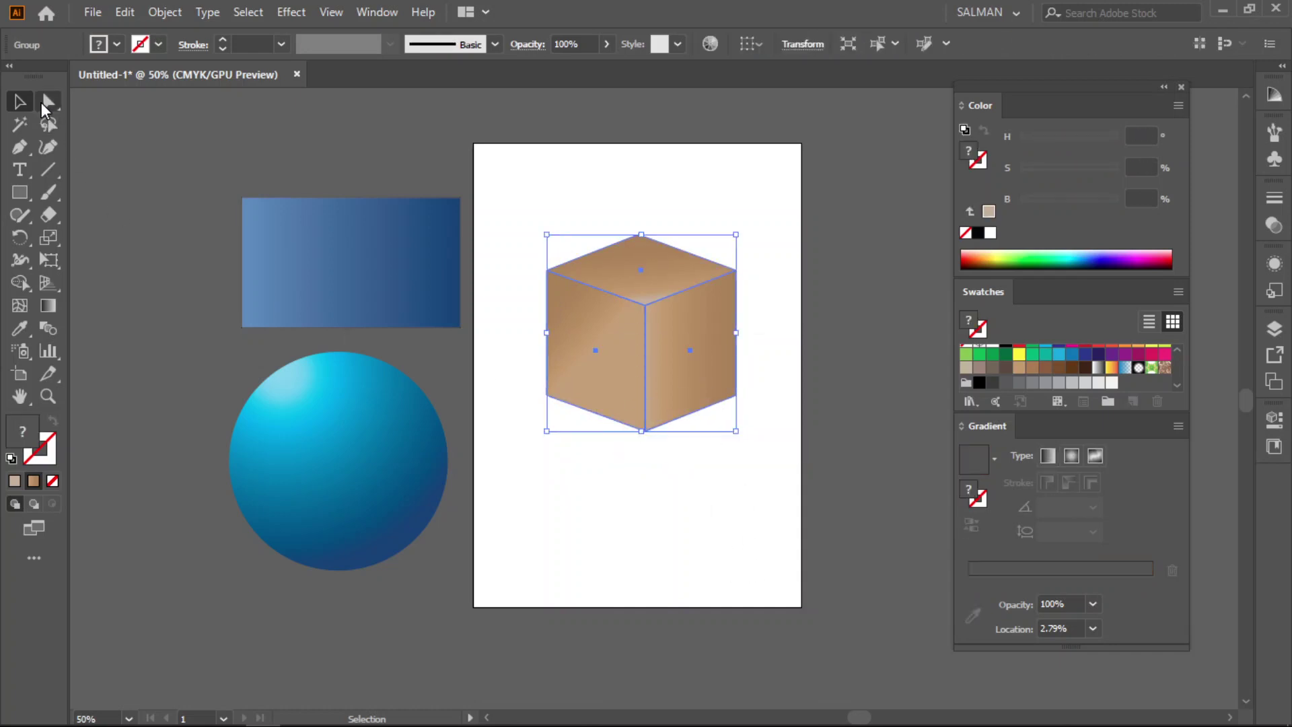
{"action": "left_click", "coordinate": [704, 378]}
{"action": "left_click_drag", "start_coordinate": [704, 377], "coordinate": [756, 475]}
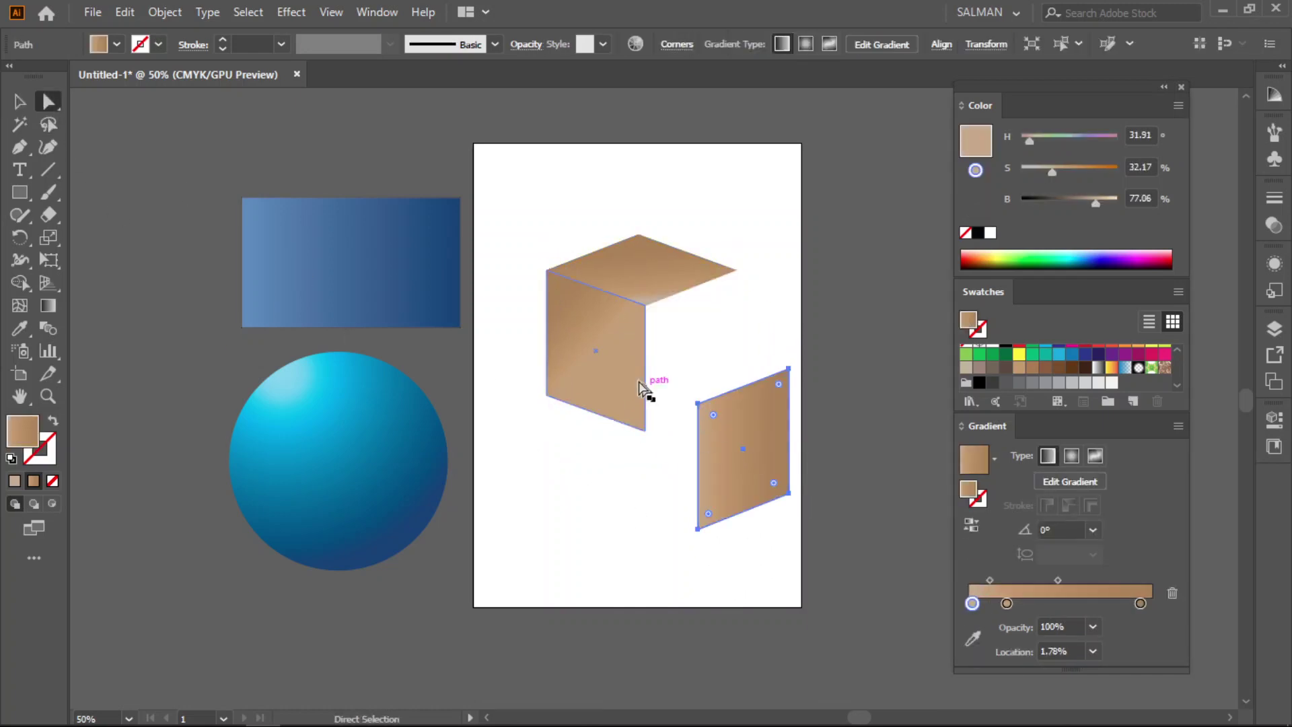
{"action": "left_click_drag", "start_coordinate": [612, 350], "coordinate": [559, 410]}
{"action": "left_click_drag", "start_coordinate": [646, 296], "coordinate": [633, 267]}
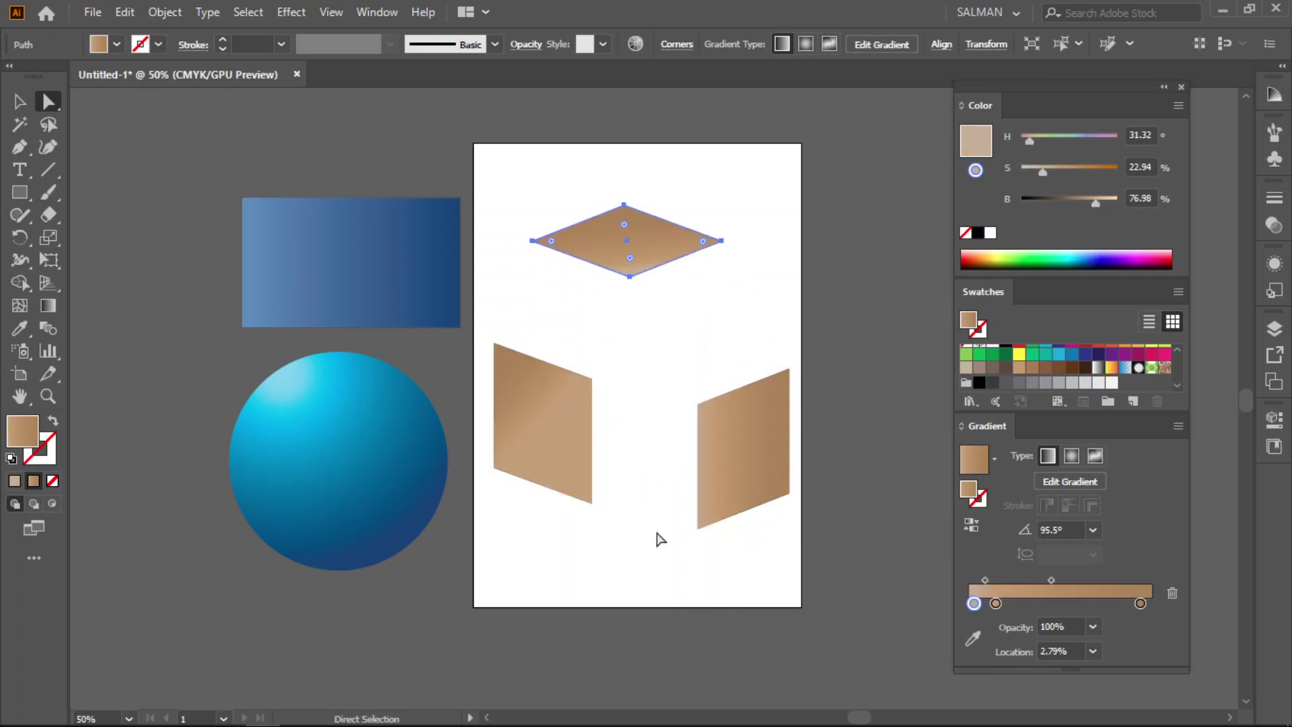
Undo the moves of the three cube faces
{"action": "key", "text": "ctrl+z"}
{"action": "key", "text": "ctrl+z"}
{"action": "key", "text": "ctrl+z"}
{"action": "key", "text": "ctrl+z"}
{"action": "key", "text": "ctrl+z"}
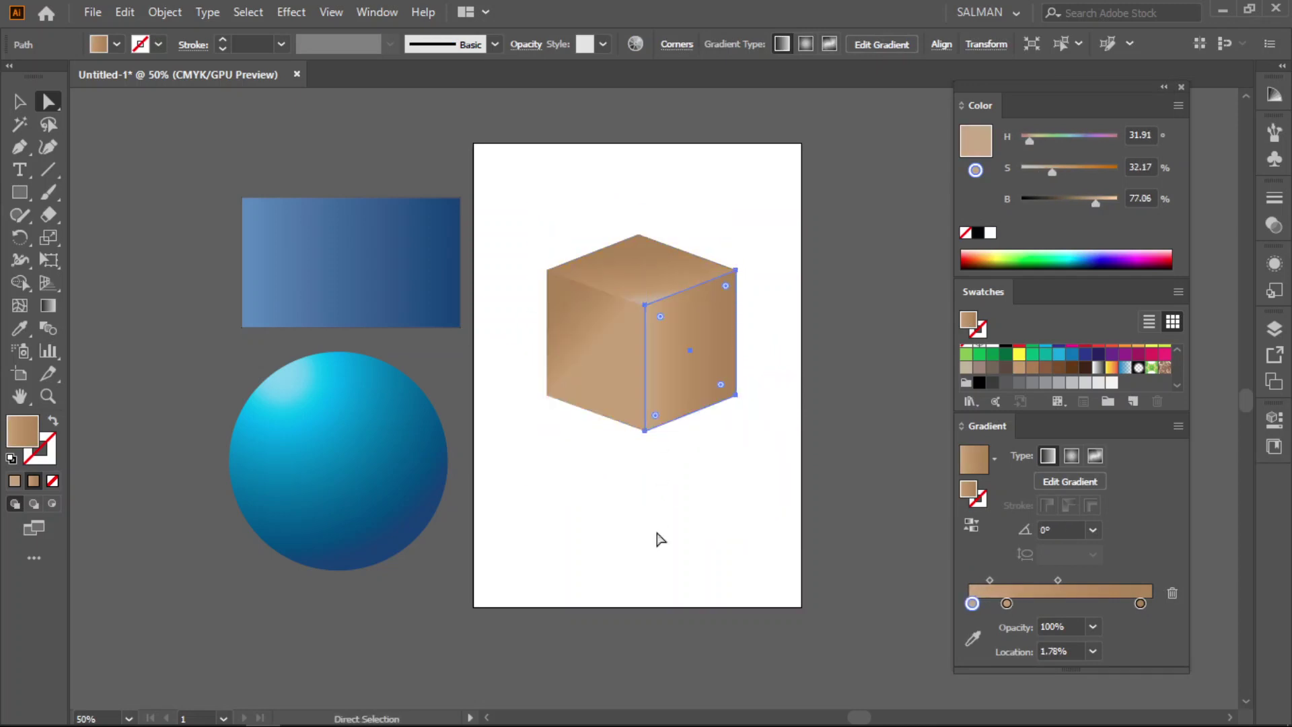
{"action": "left_click", "coordinate": [679, 397]}
{"action": "right_click", "coordinate": [676, 341]}
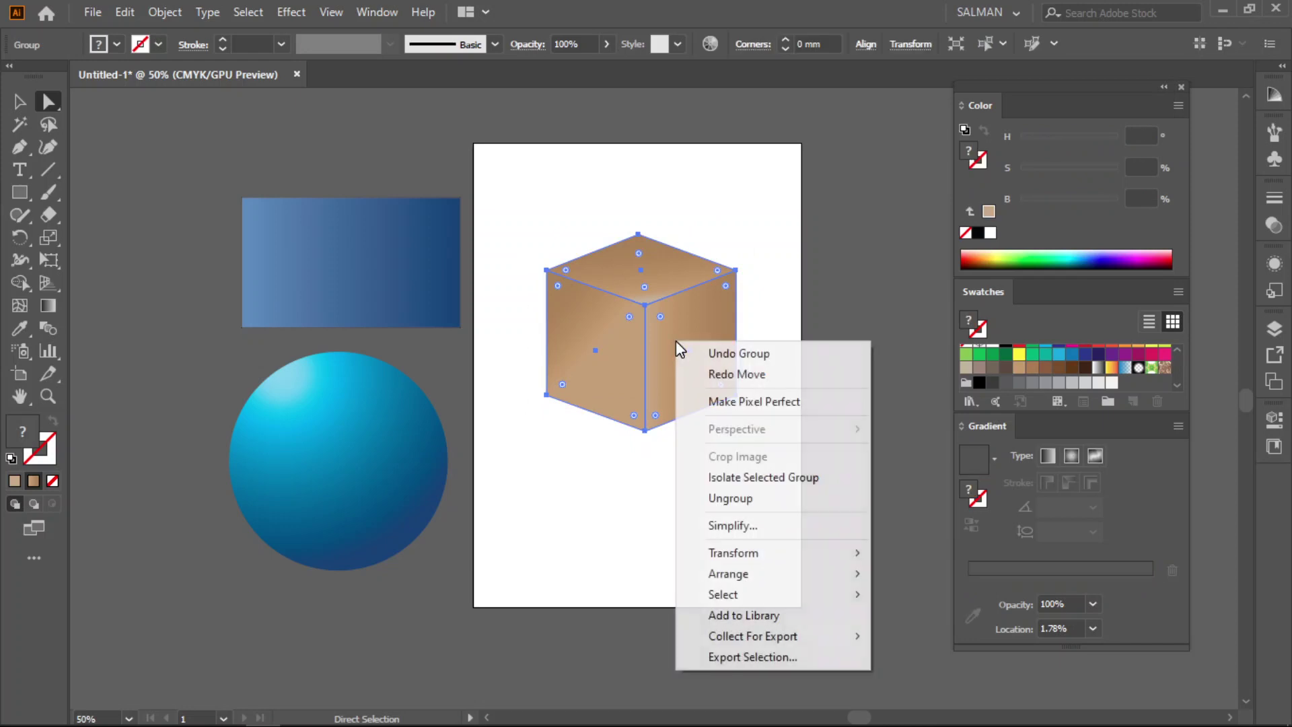
{"action": "left_click", "coordinate": [614, 519]}
{"action": "left_click", "coordinate": [614, 519]}
Move the grouped cube as one object into the artboard's upper half with the Selection tool and deselect it
{"action": "left_click", "coordinate": [20, 100]}
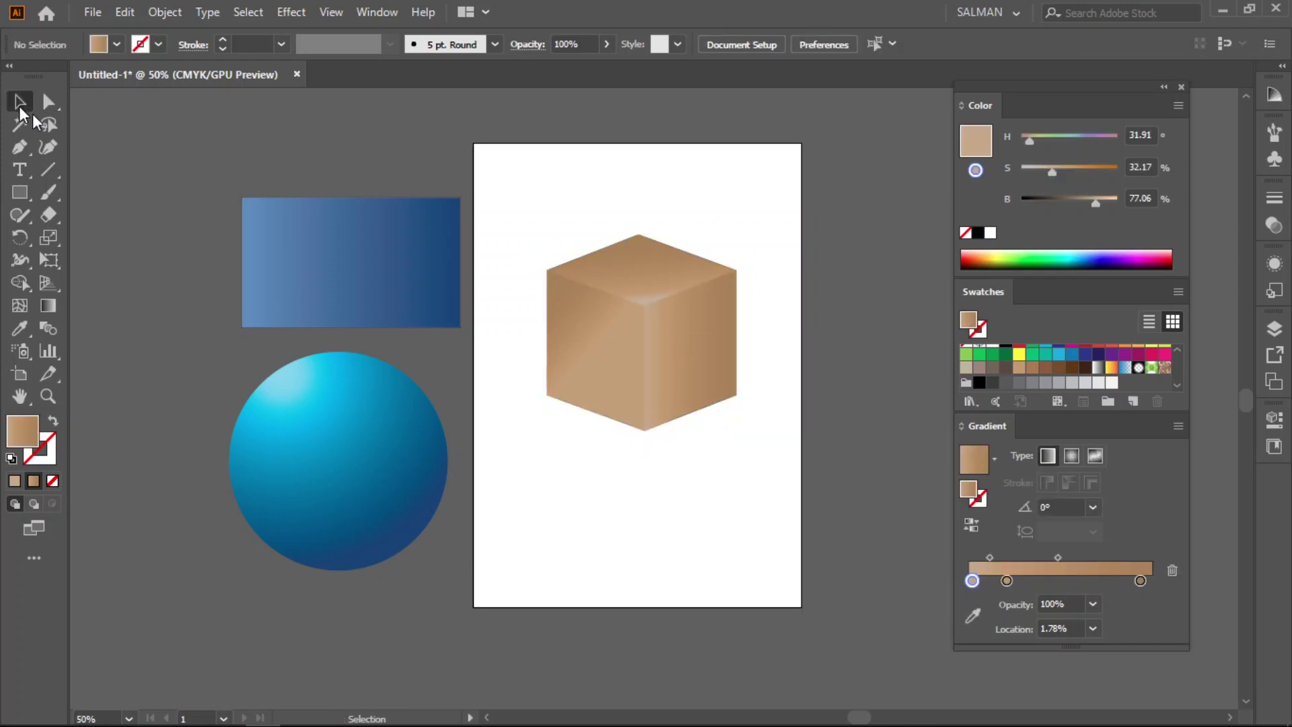
{"action": "left_click", "coordinate": [557, 345]}
{"action": "left_click_drag", "start_coordinate": [684, 453], "coordinate": [681, 309]}
{"action": "left_click", "coordinate": [702, 523]}
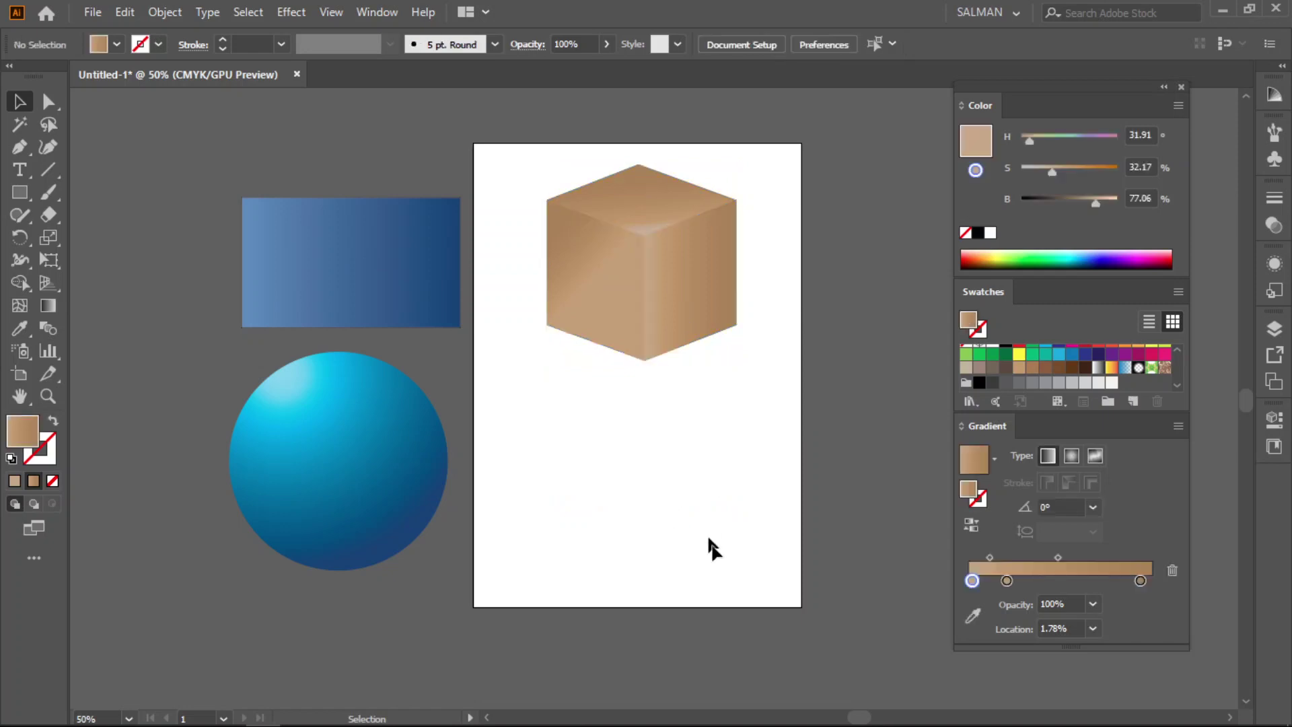
{"action": "left_click_drag", "start_coordinate": [704, 293], "coordinate": [707, 321]}
{"action": "left_click", "coordinate": [716, 512]}
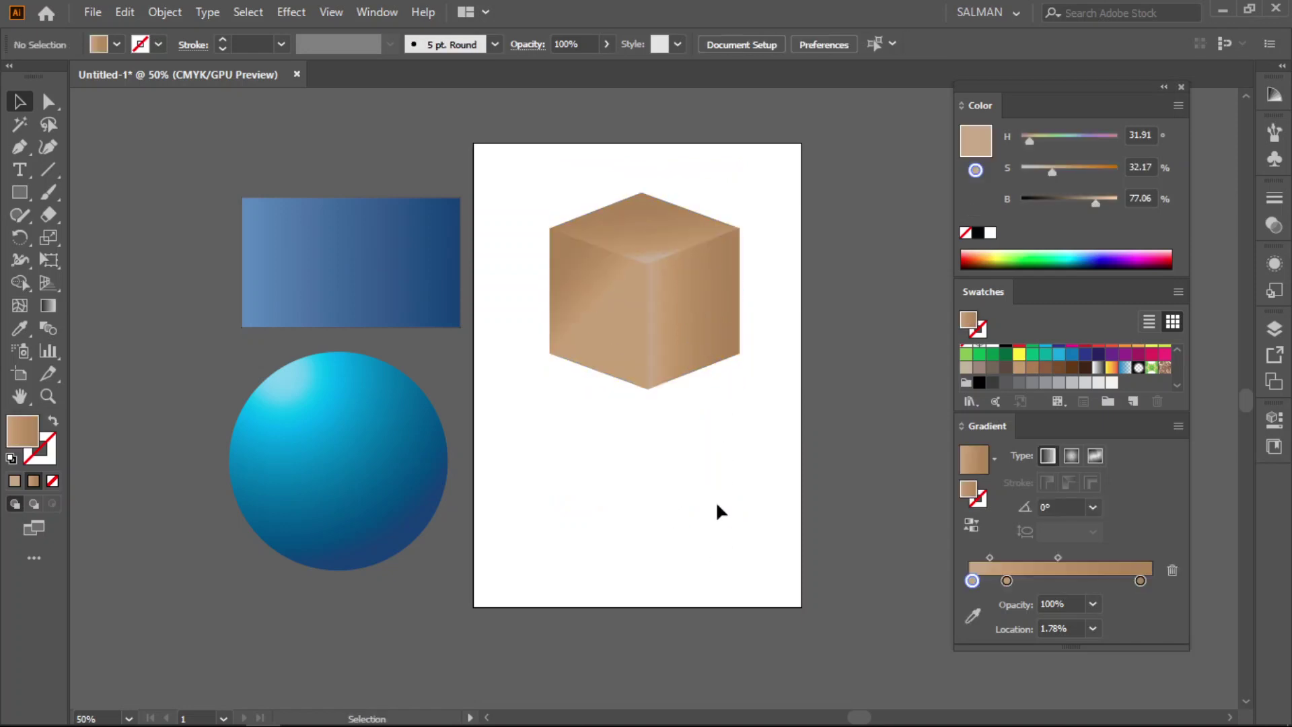